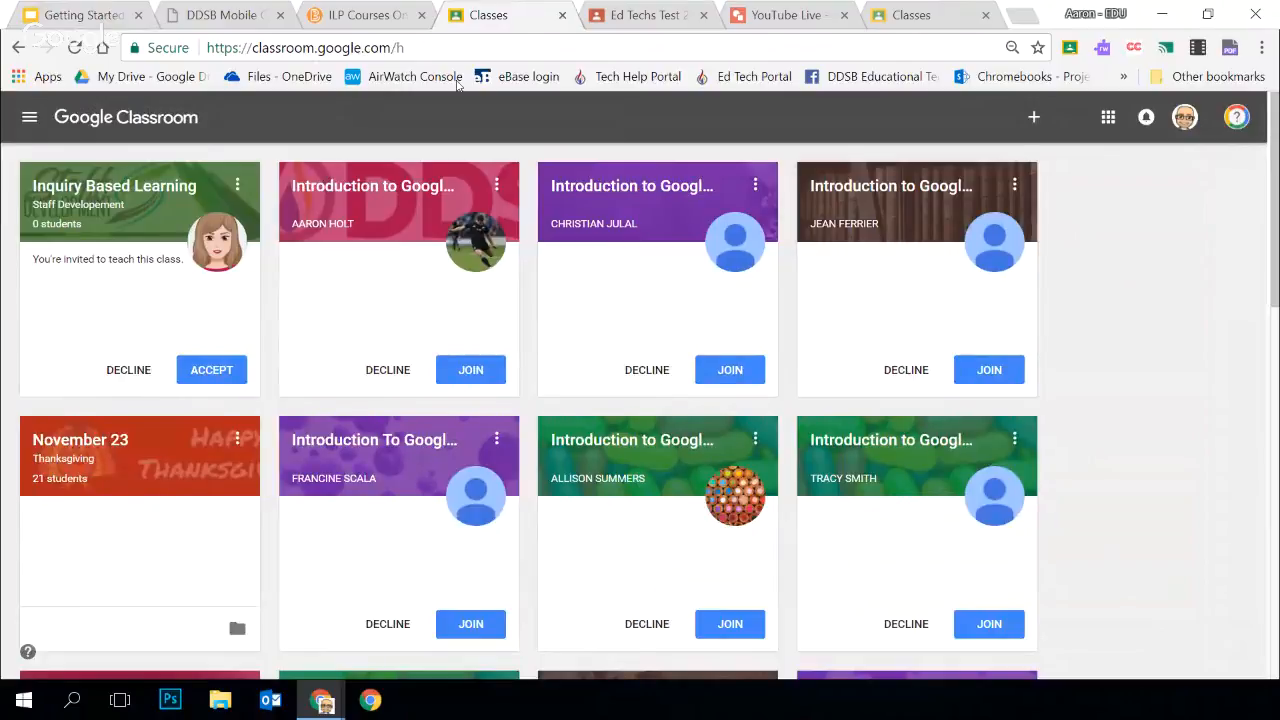
View the DDSB Mobile Campus home page, its student.ddsb.ca address and its Google Classroom link, and return to the Classes page
left_click(224, 17)
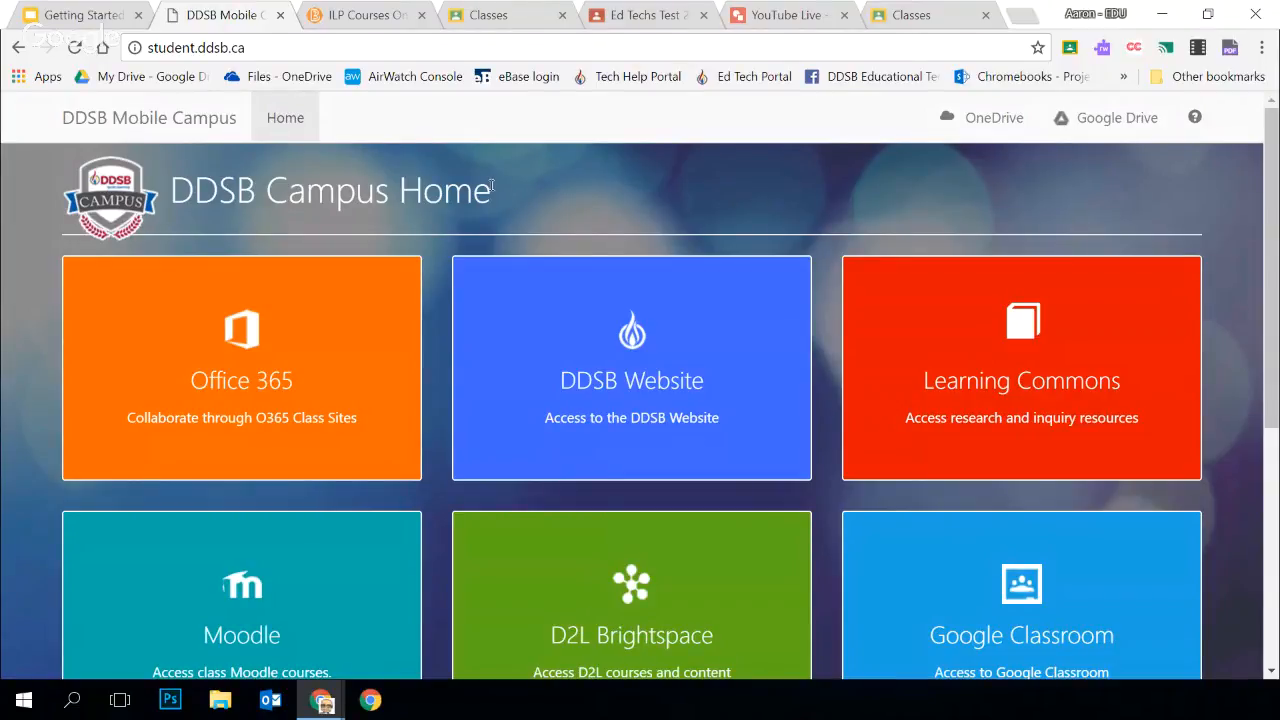
left_click_drag(261, 47, 150, 47)
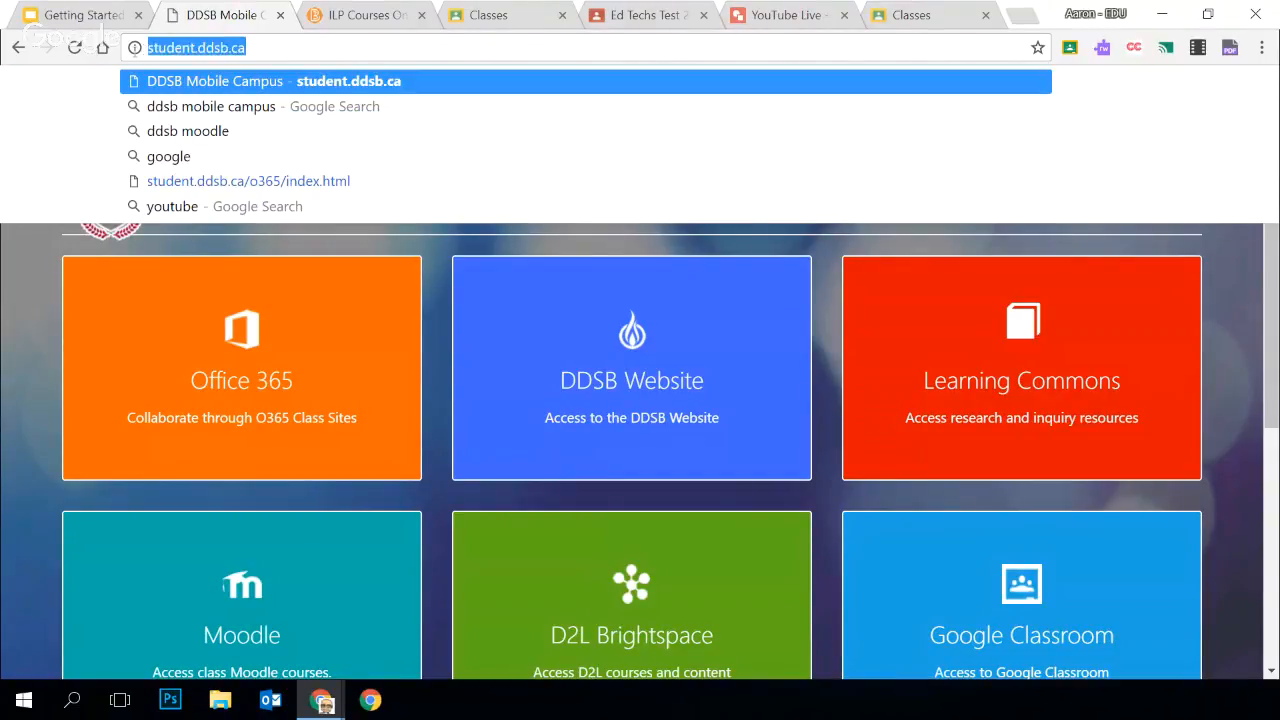
left_click(55, 355)
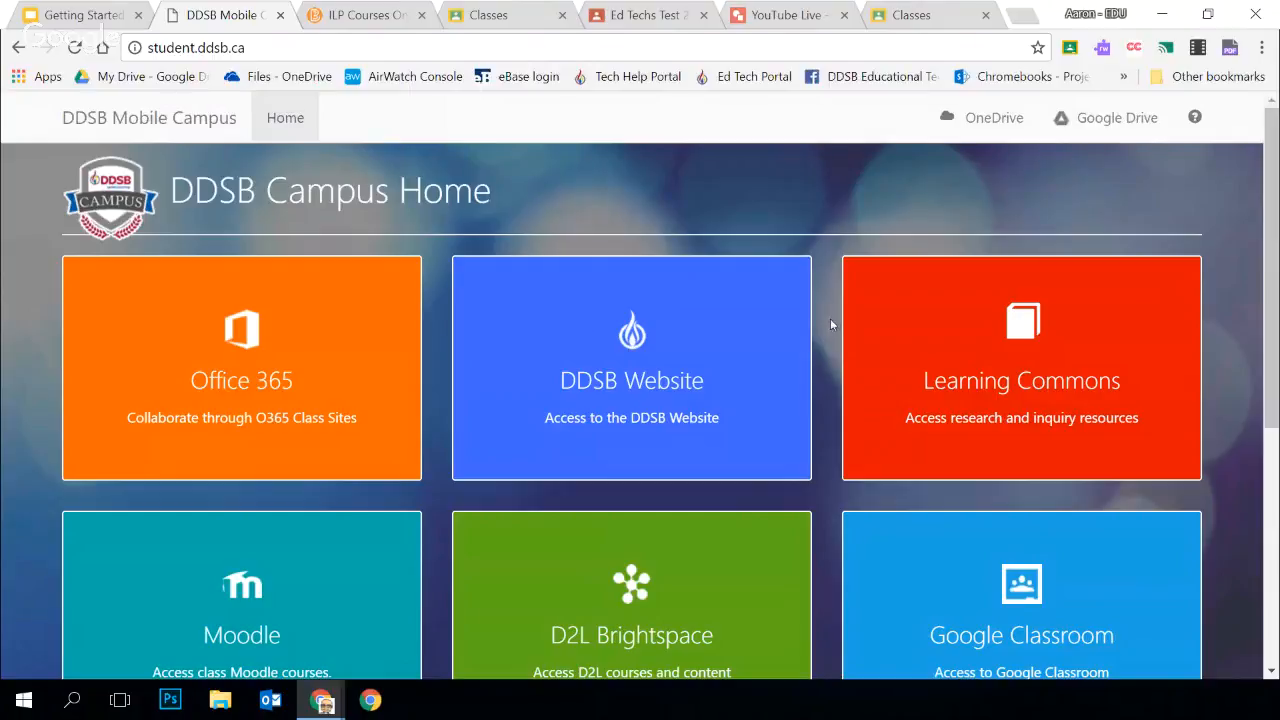
scroll(826, 322, "down", 1)
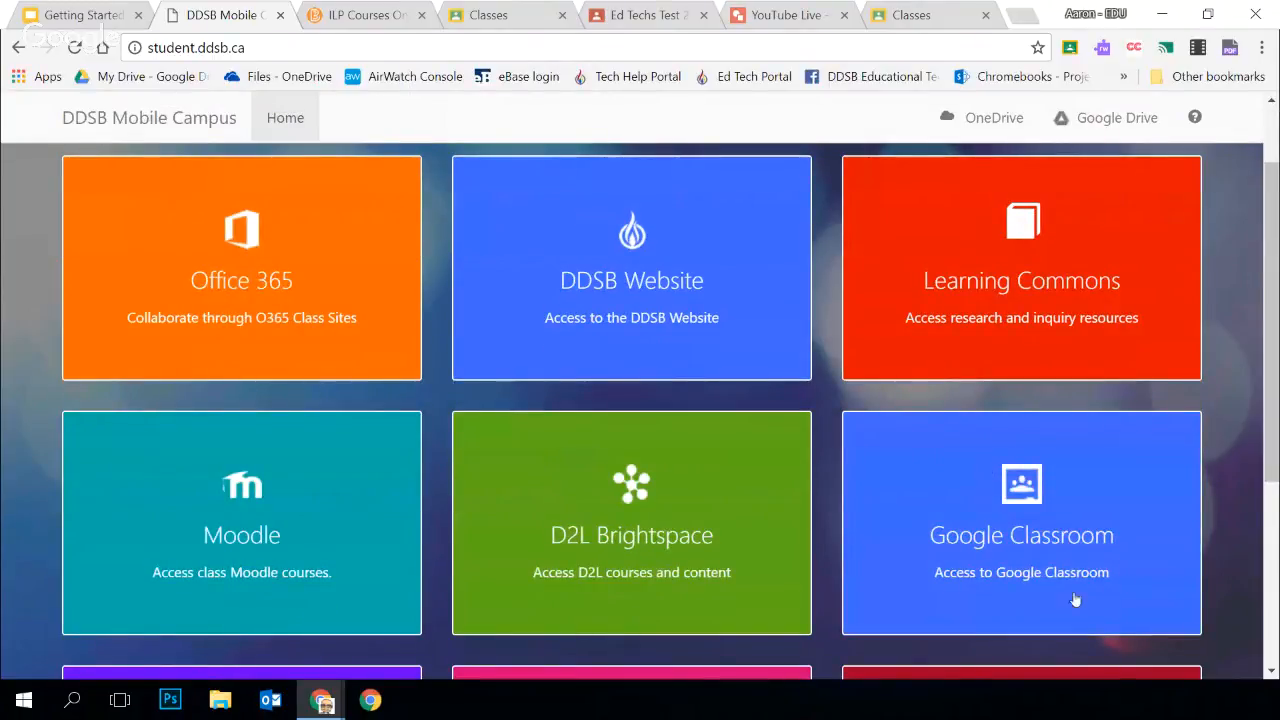
left_click(822, 497)
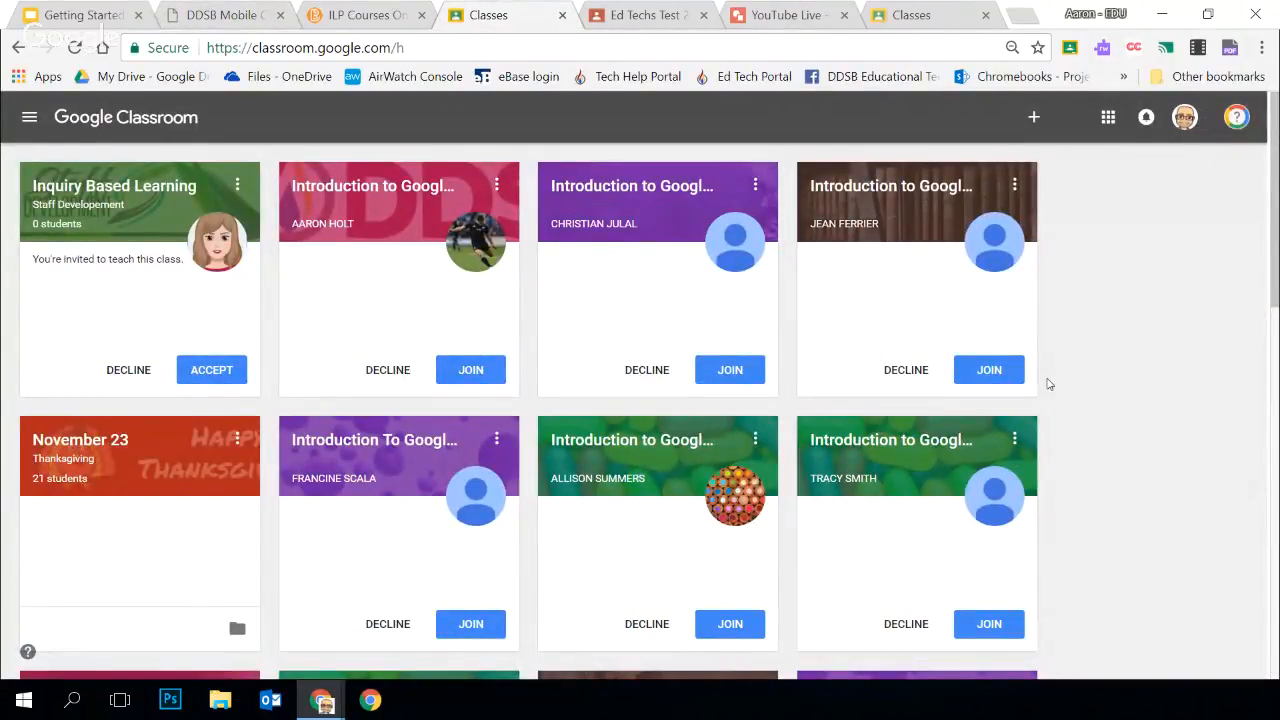
Look through the class cards and the Classroom navigation list from Classes to Archived Classes and Settings
scroll(1048, 384, "down", 2)
scroll(1045, 395, "up", 2)
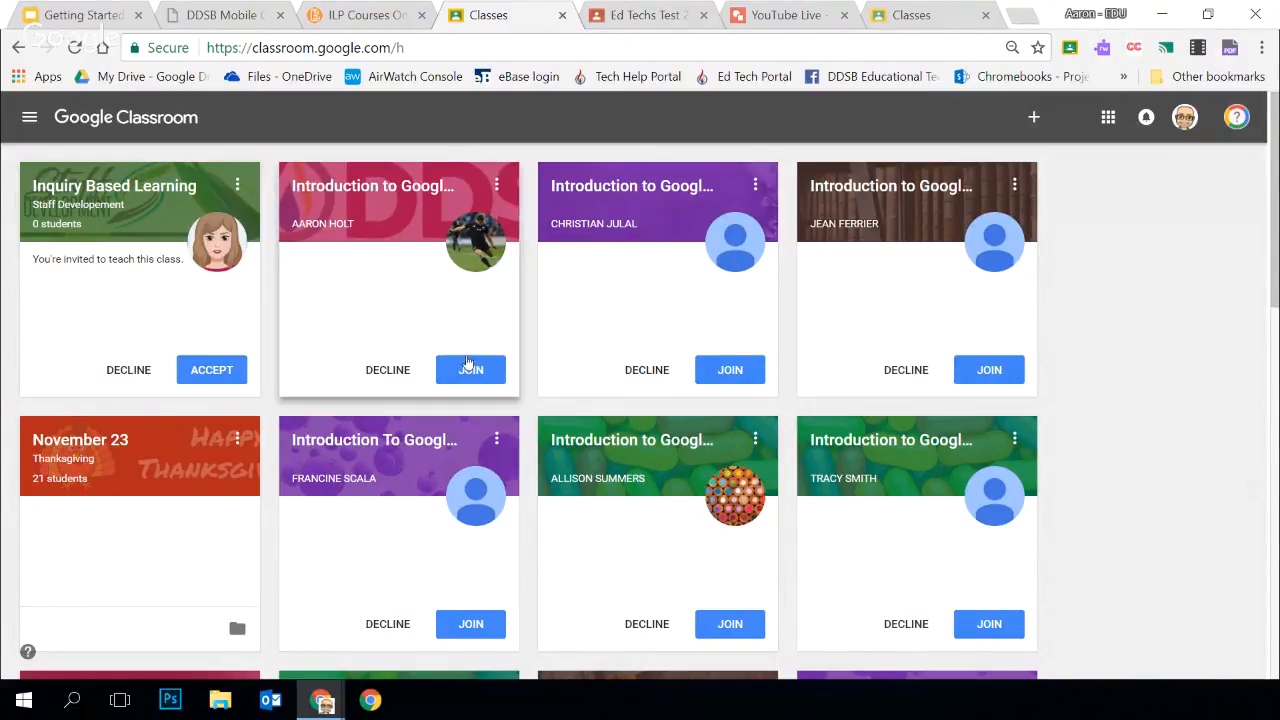
left_click(29, 121)
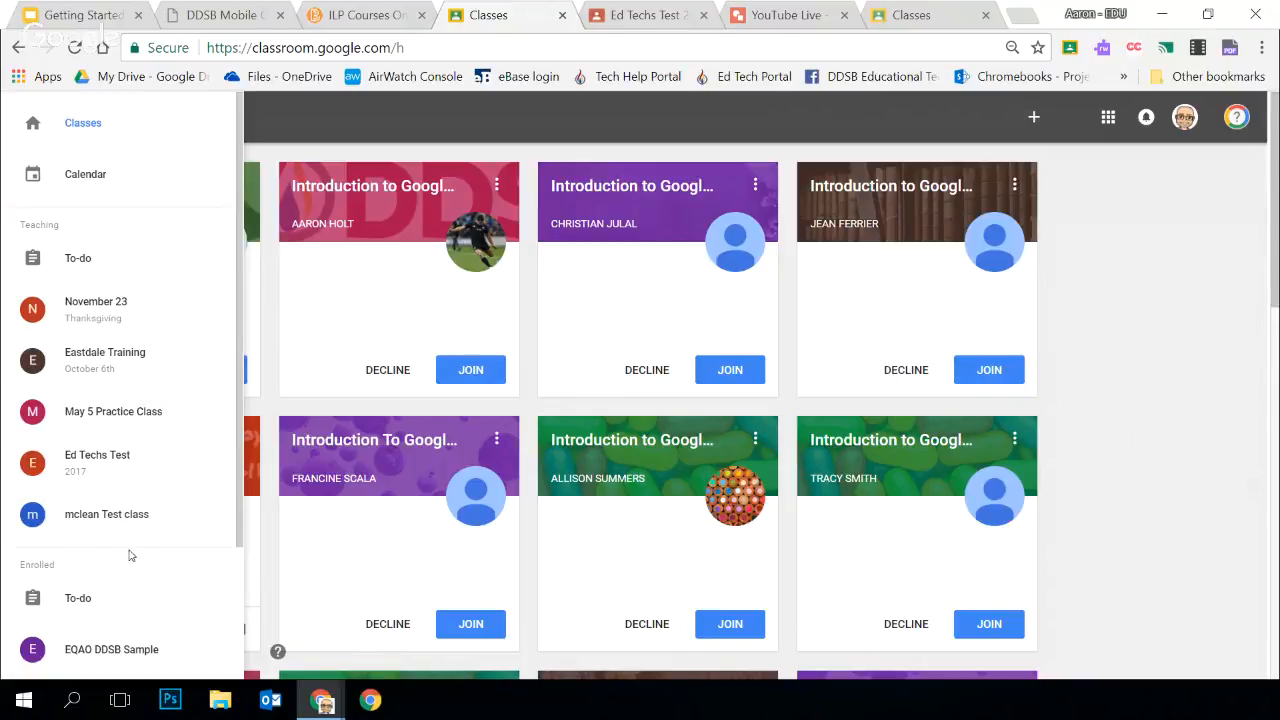
scroll(130, 340, "down", 4)
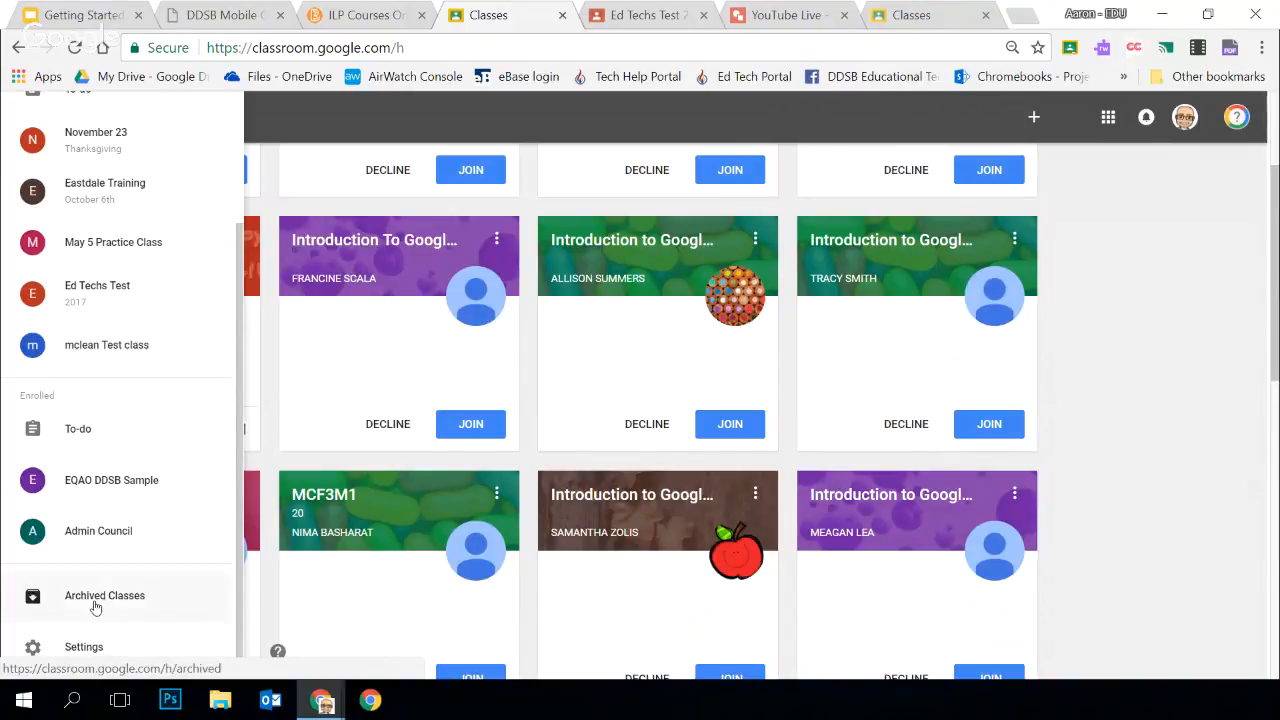
scroll(88, 590, "up", 5)
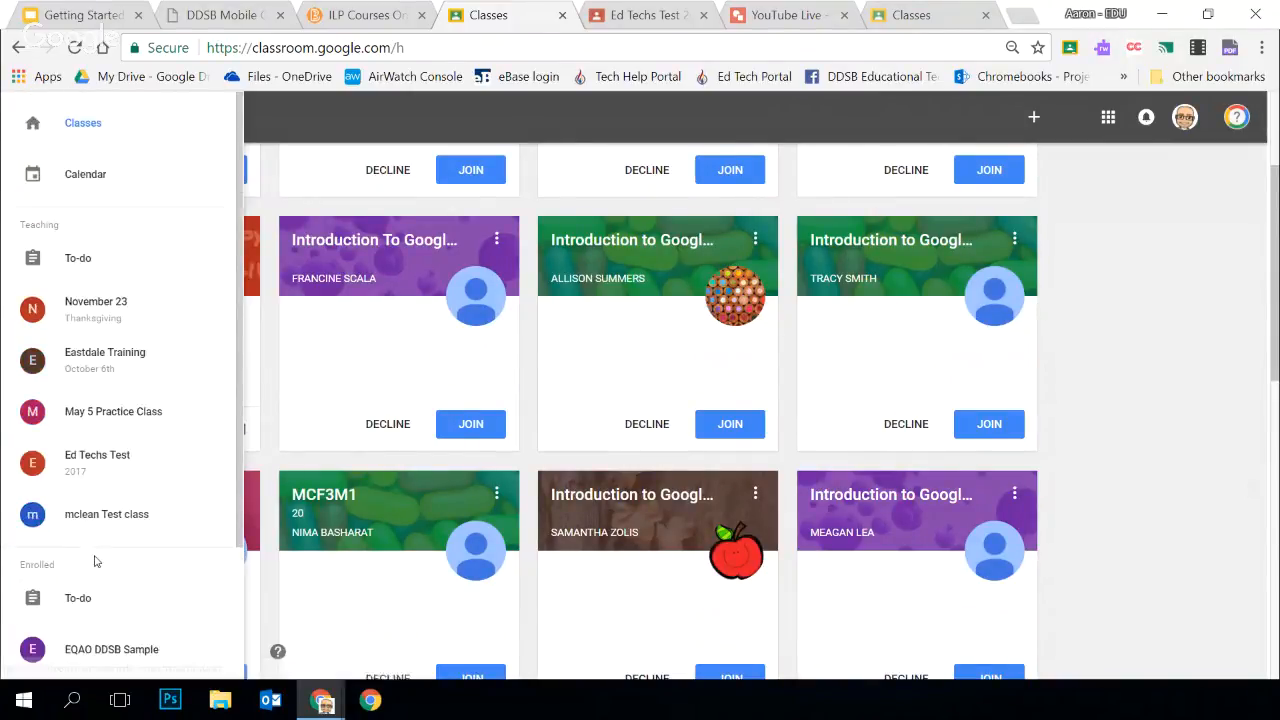
left_click(1095, 409)
scroll(1097, 414, "up", 1)
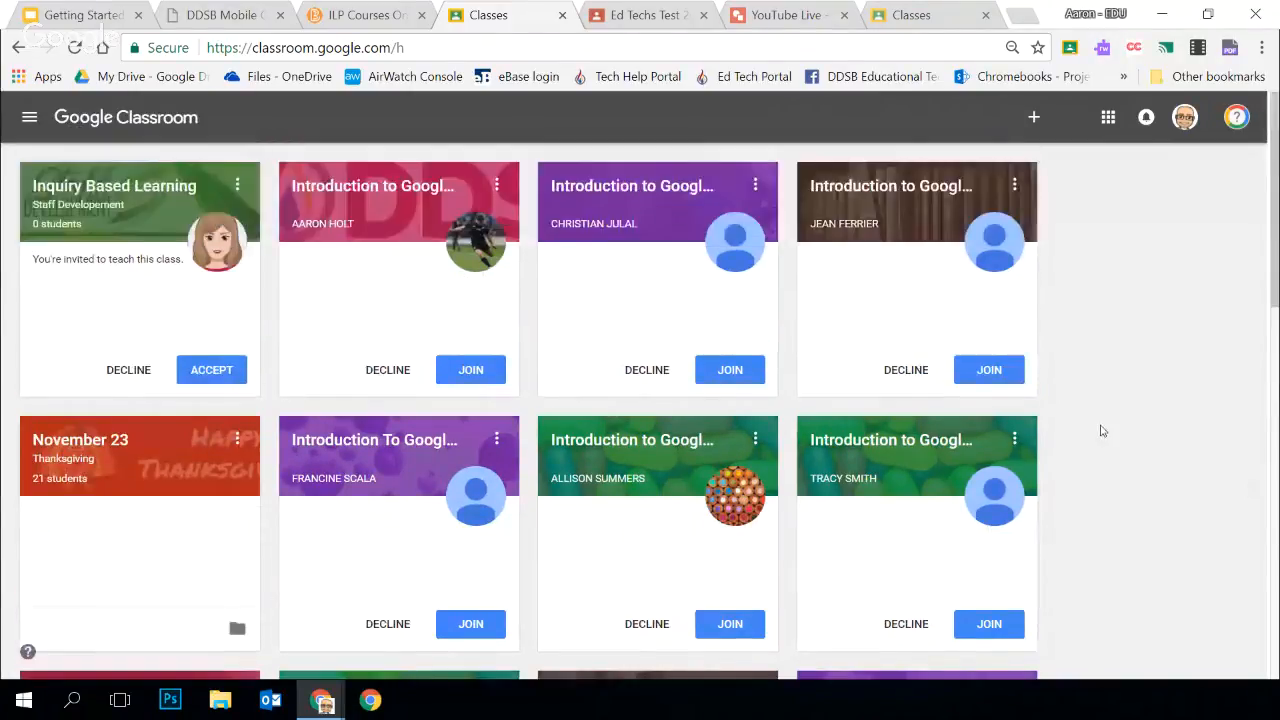
Look over the Google apps list, the browser profiles and the G Suite Training topics
left_click(1108, 117)
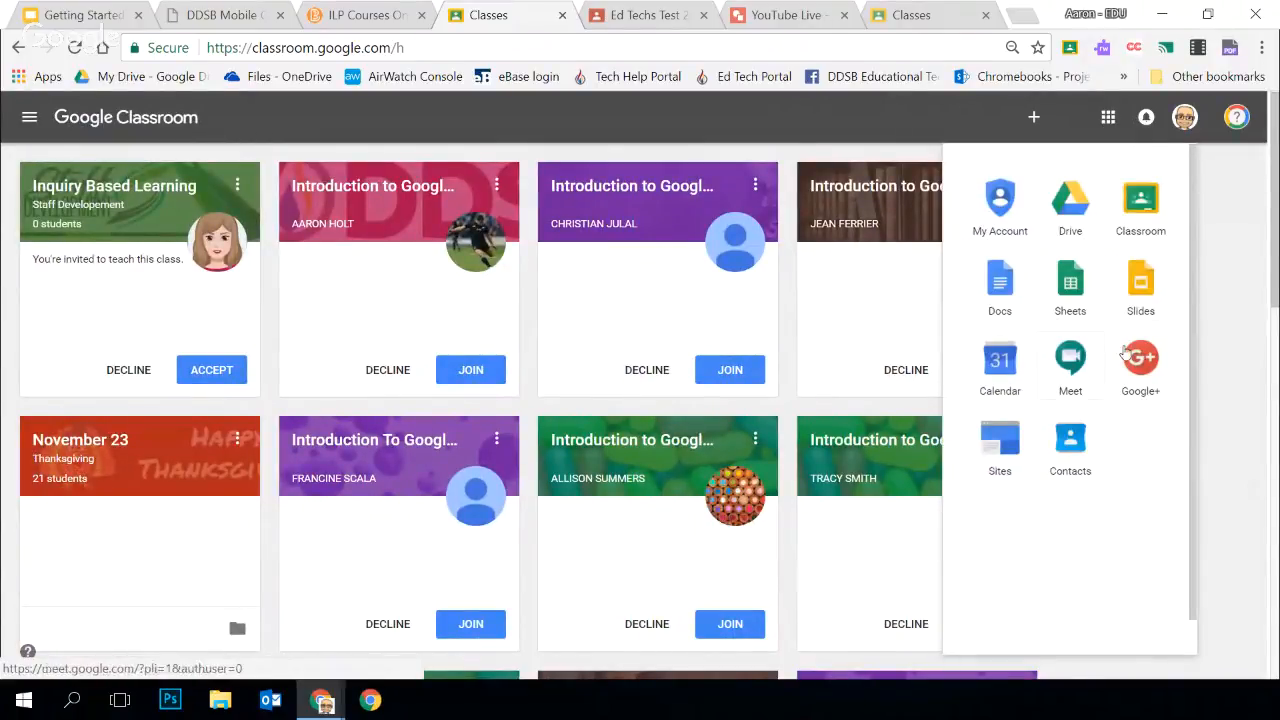
left_click(1240, 251)
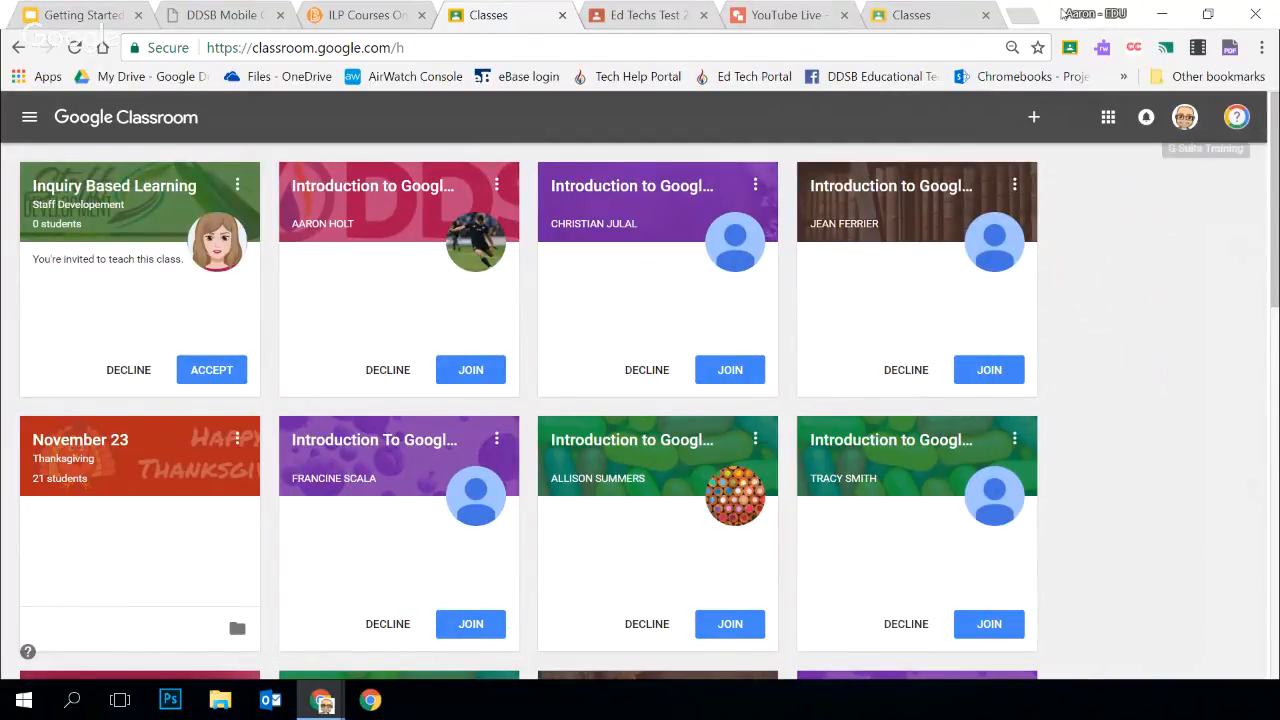
left_click(1096, 14)
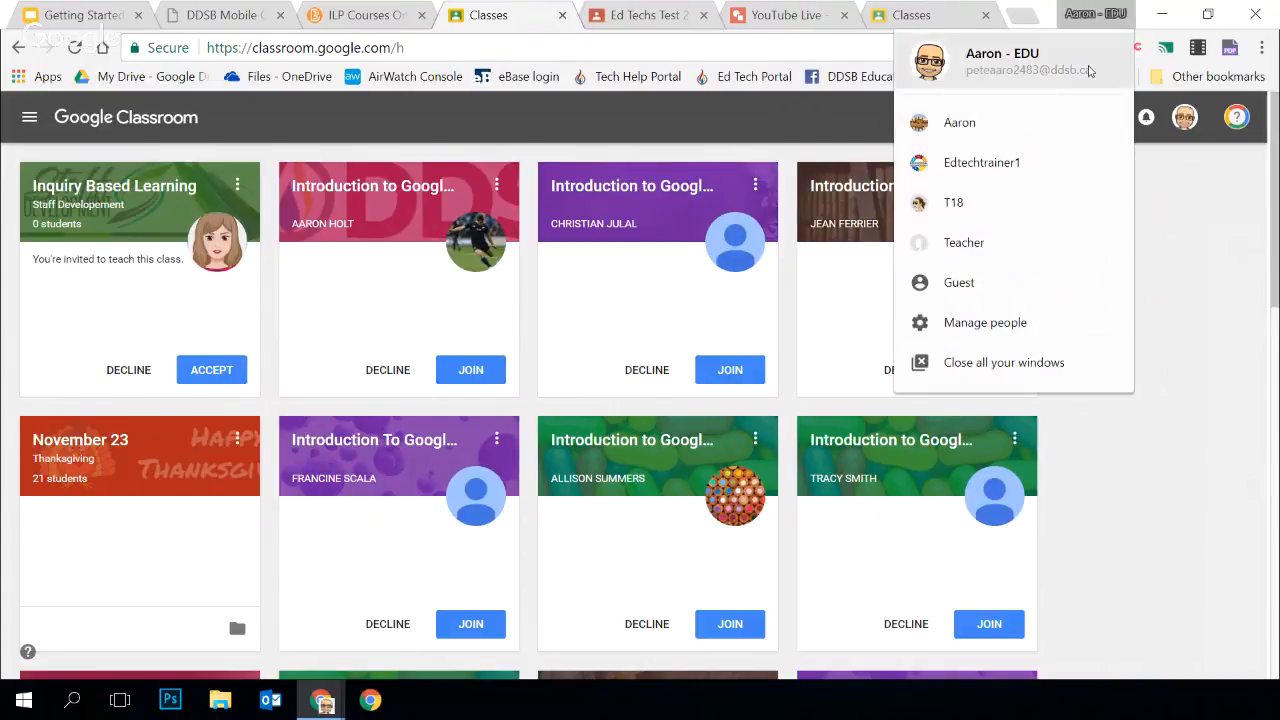
left_click(1242, 117)
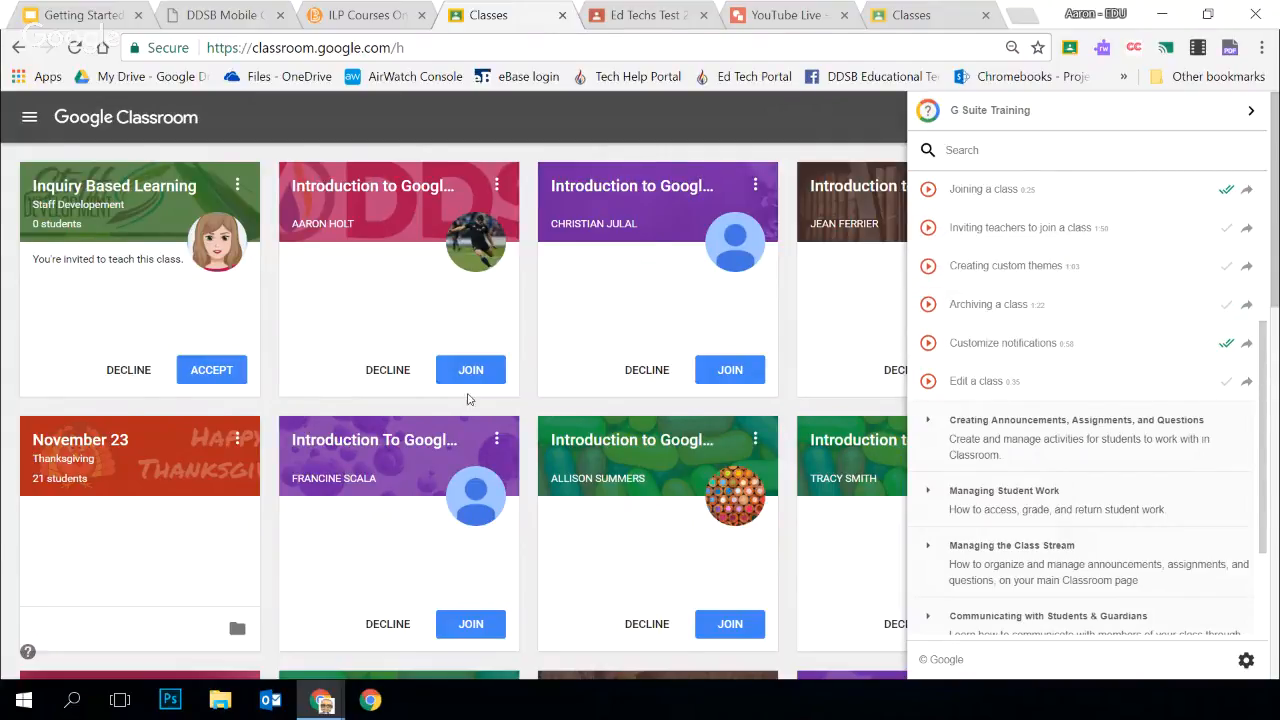
left_click(758, 124)
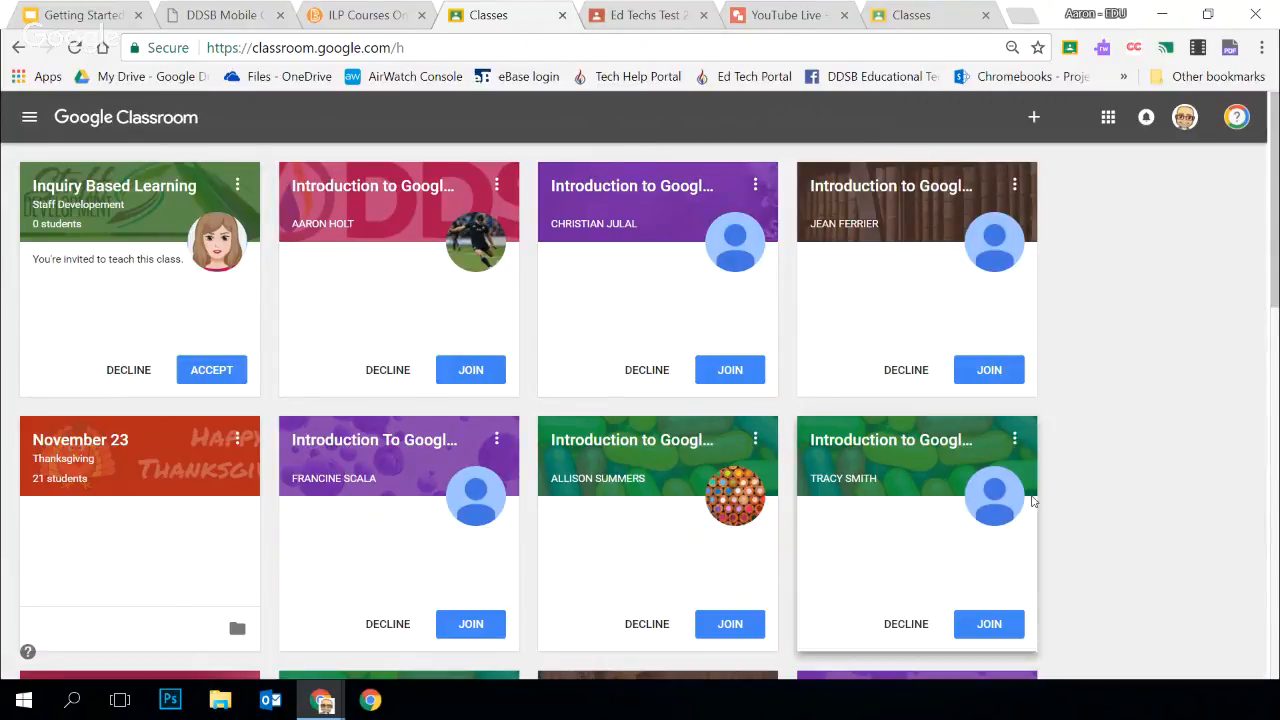
Start creating a class and name it "Getting started with Google Classroom"
left_click(1034, 119)
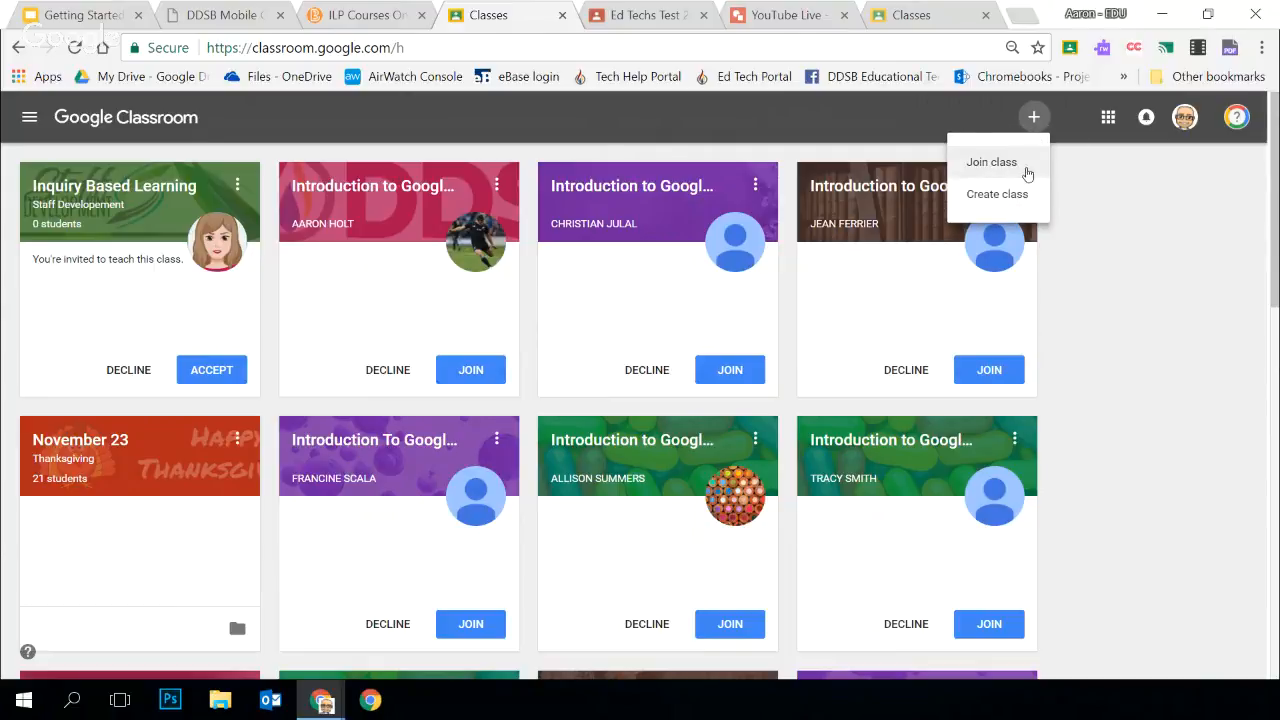
left_click(985, 195)
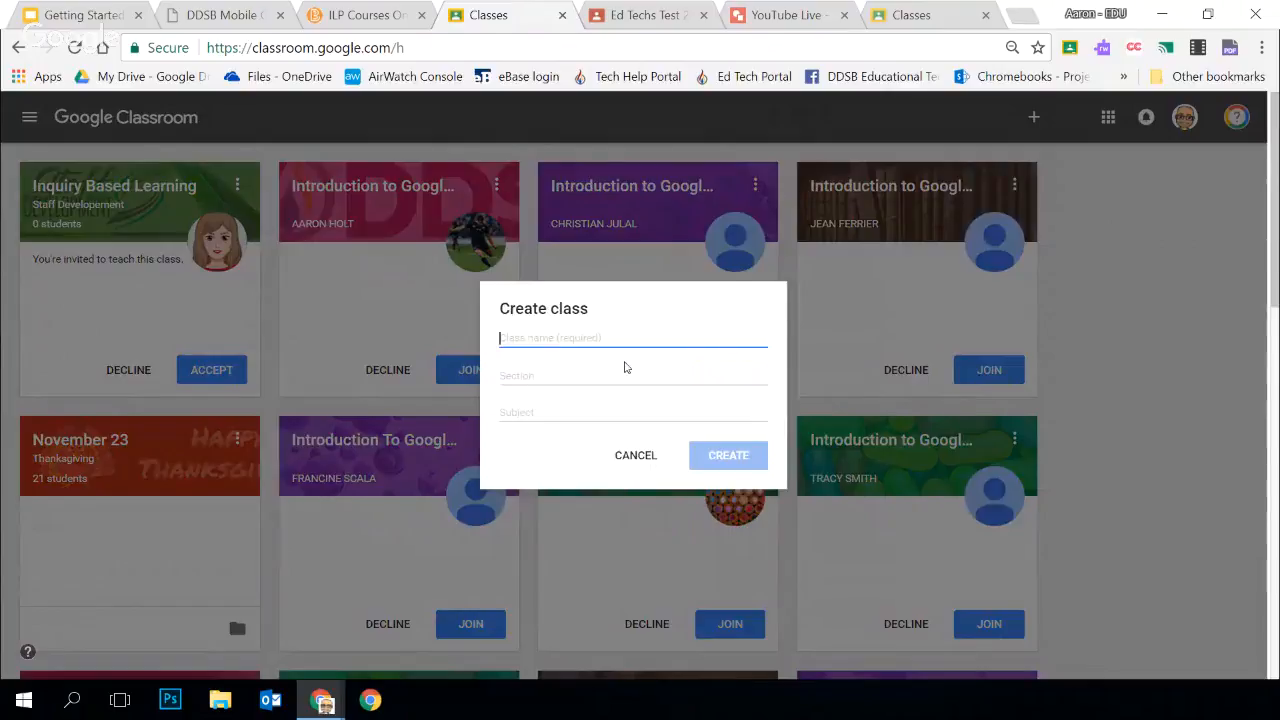
type("Getting s")
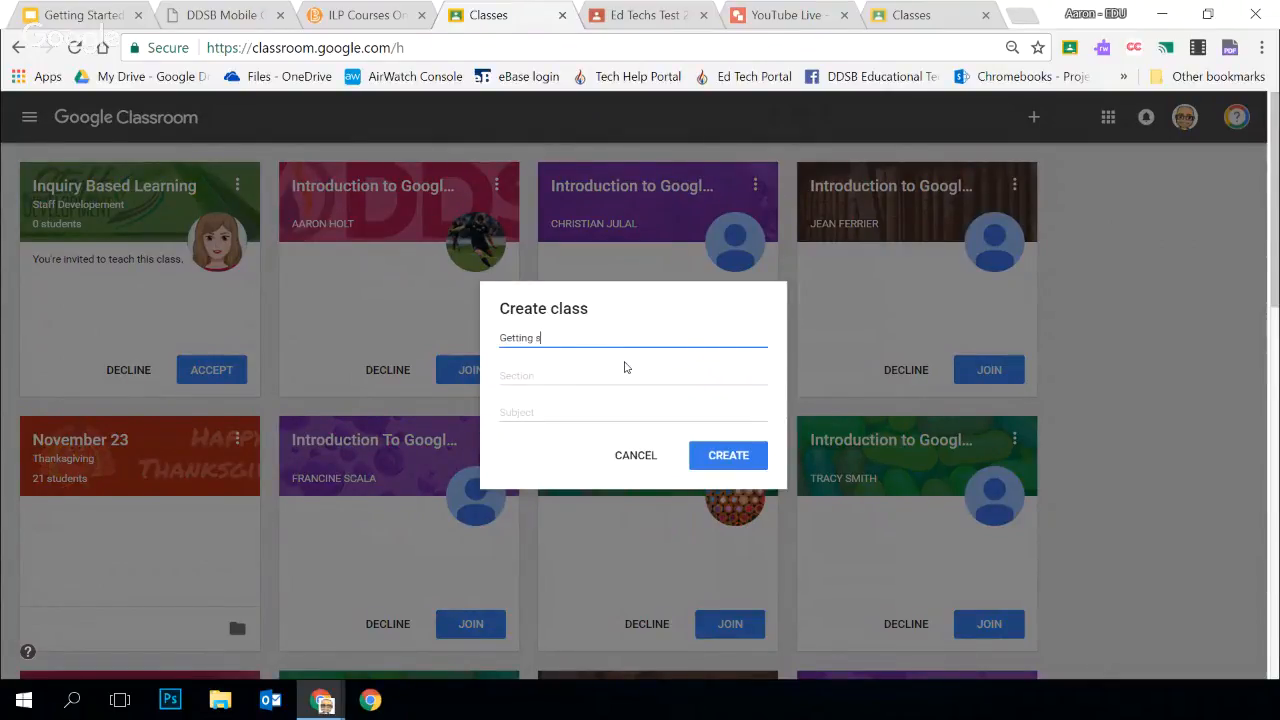
type("tarted with Google Classroom")
key("Tab")
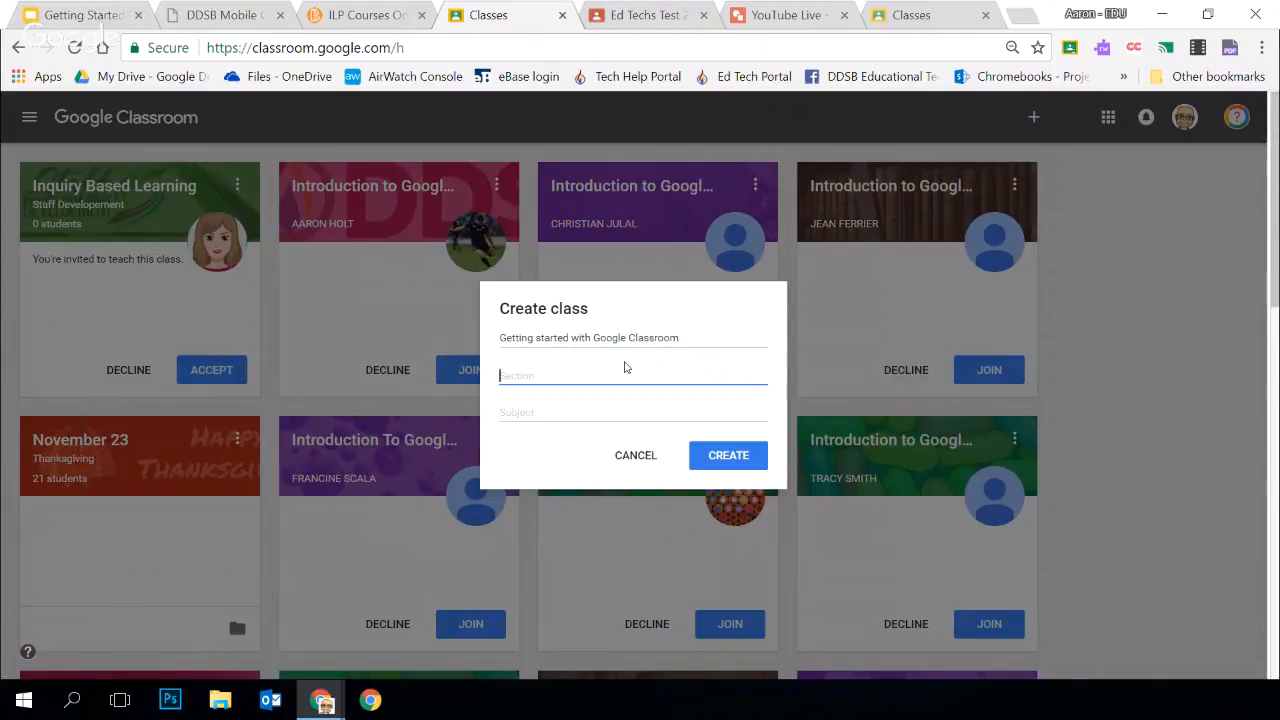
Set the section to 2, leave the subject empty, and create the class
type("2")
left_click(565, 410)
left_click(530, 375)
double_click(534, 378)
left_click(523, 374)
left_click(532, 415)
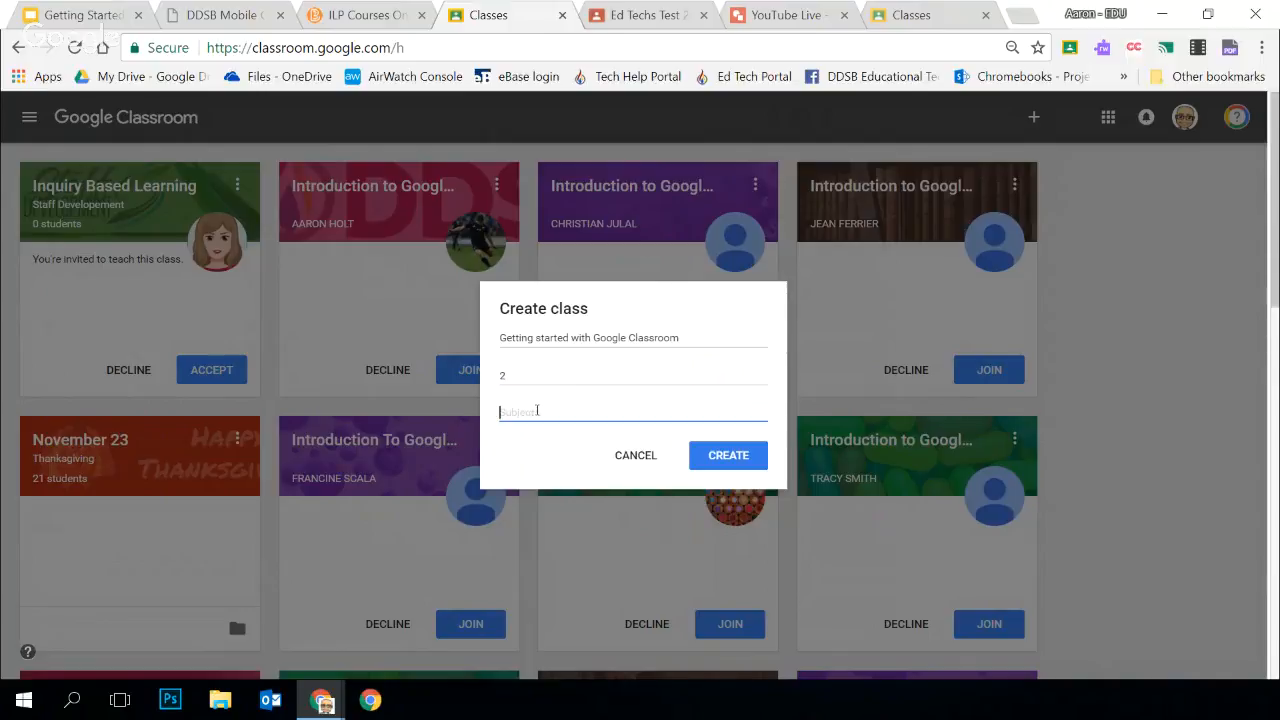
left_click(511, 376)
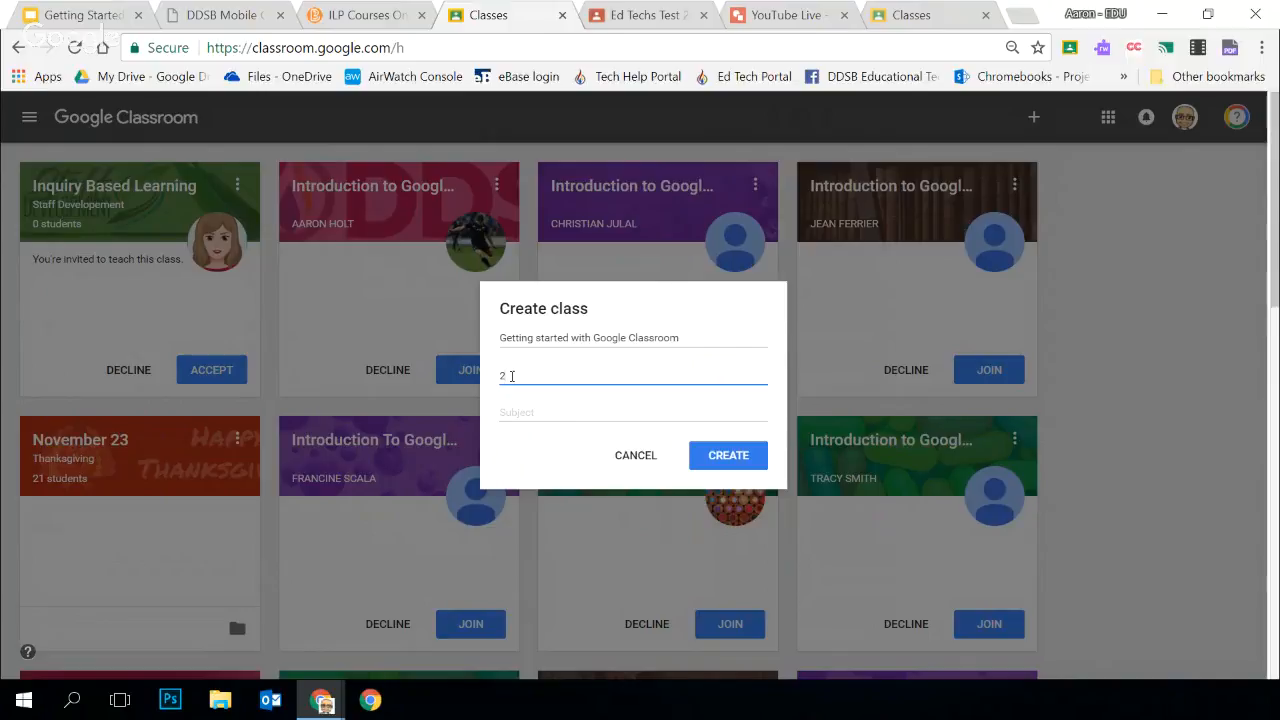
key("BackSpace")
type("2")
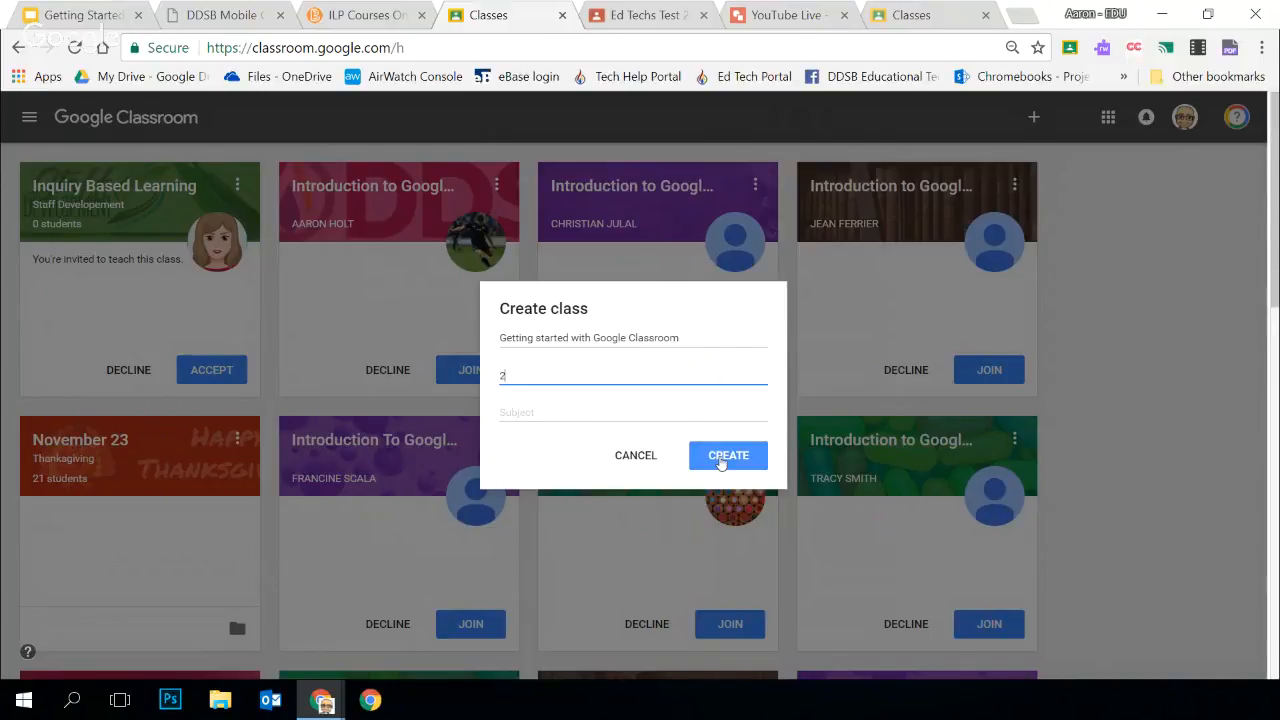
left_click(720, 463)
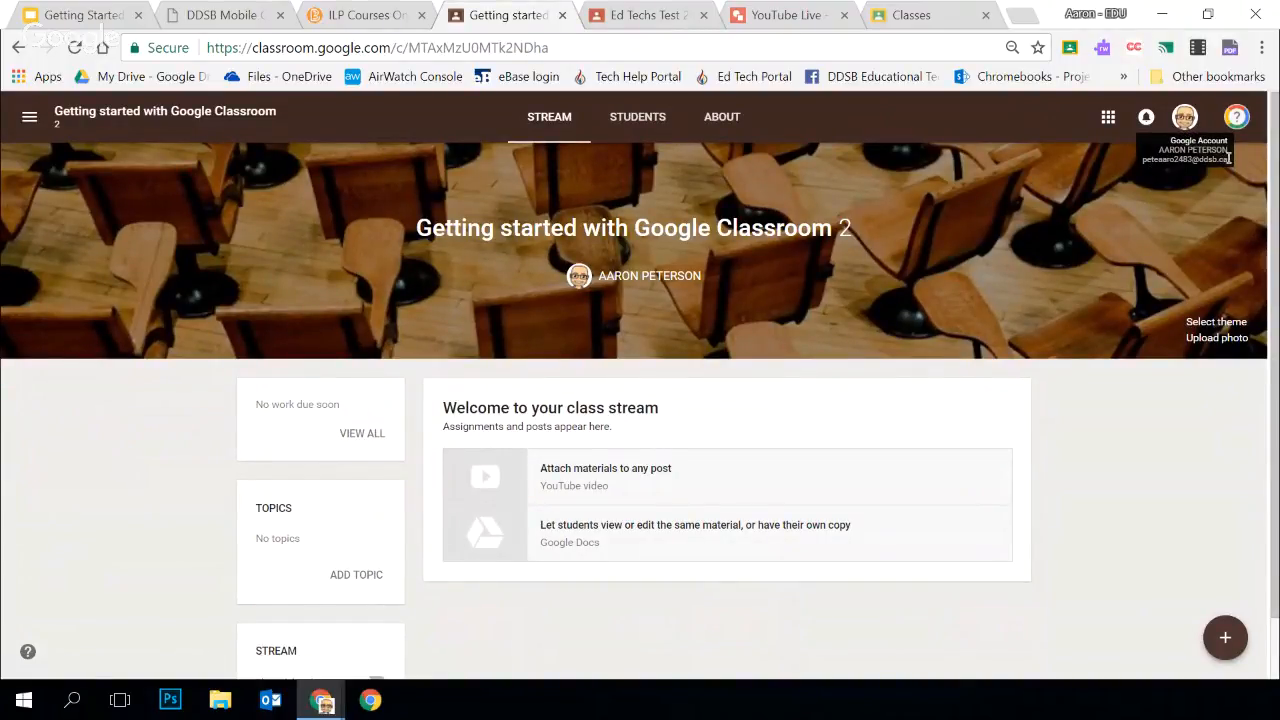
Examine the signed-in account details and the class title on the new class page
left_click_drag(1228, 157, 1144, 161)
left_click(1028, 125)
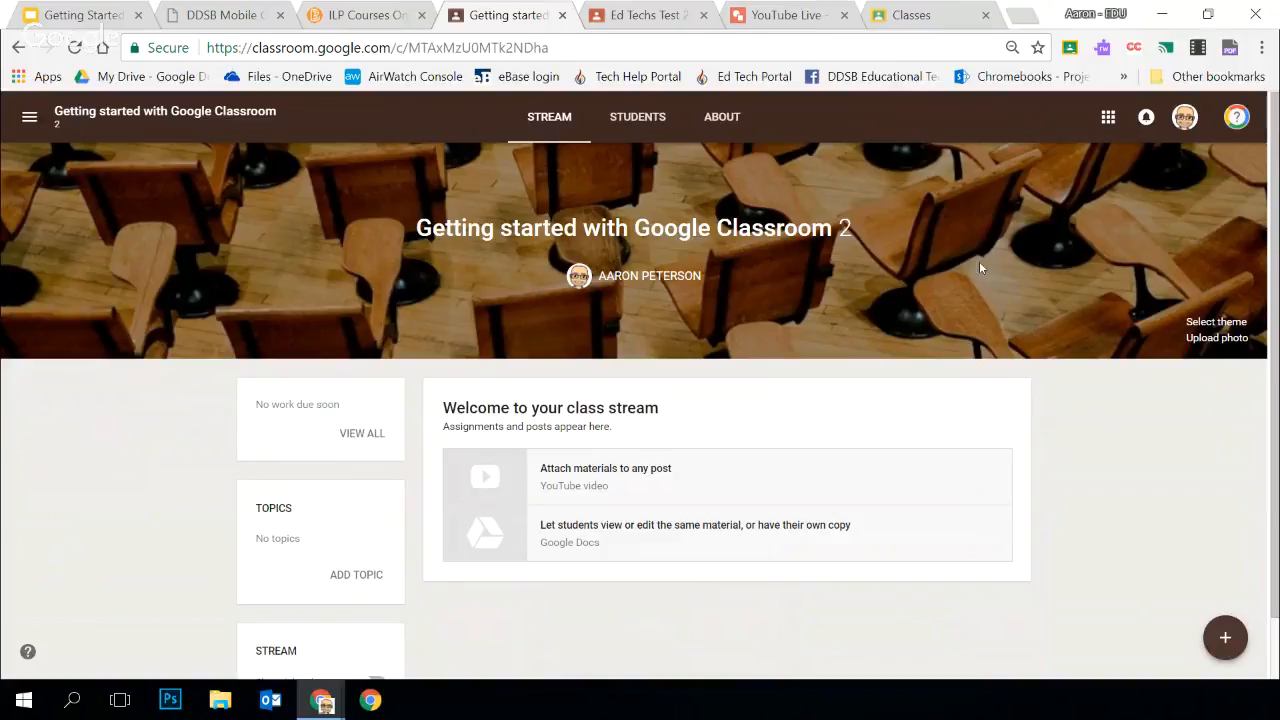
left_click_drag(719, 228, 832, 236)
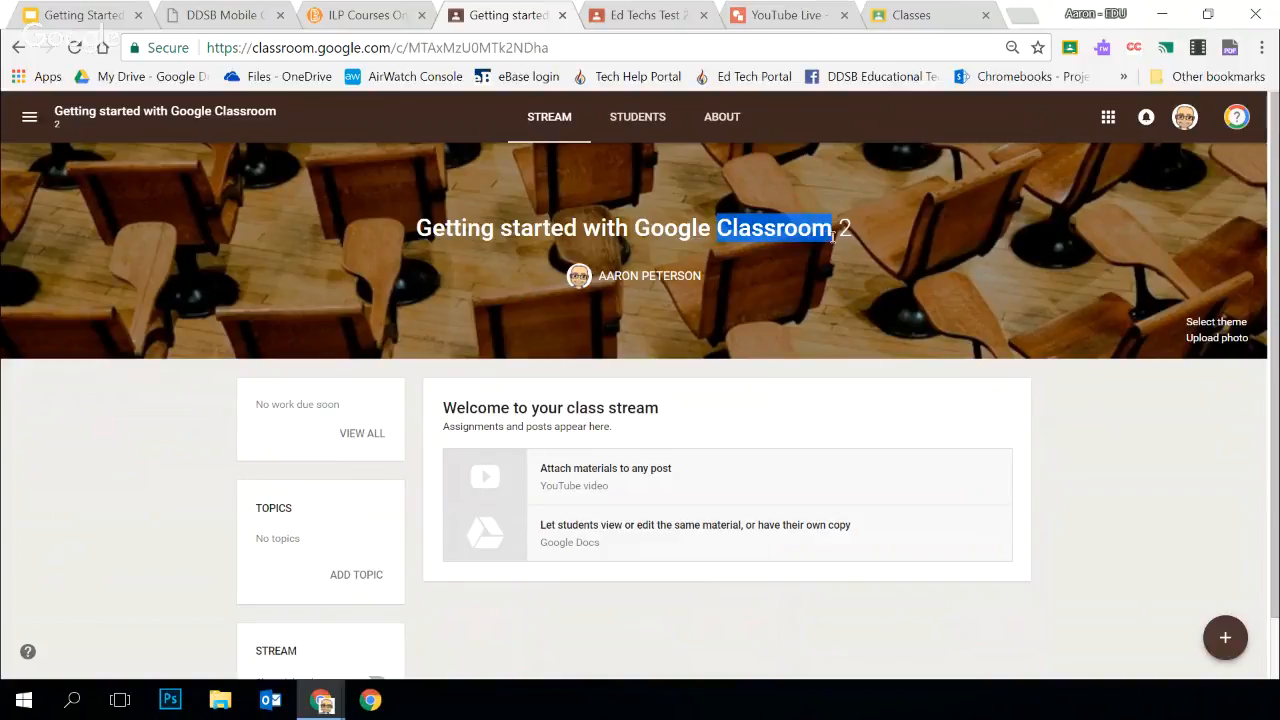
left_click(820, 316)
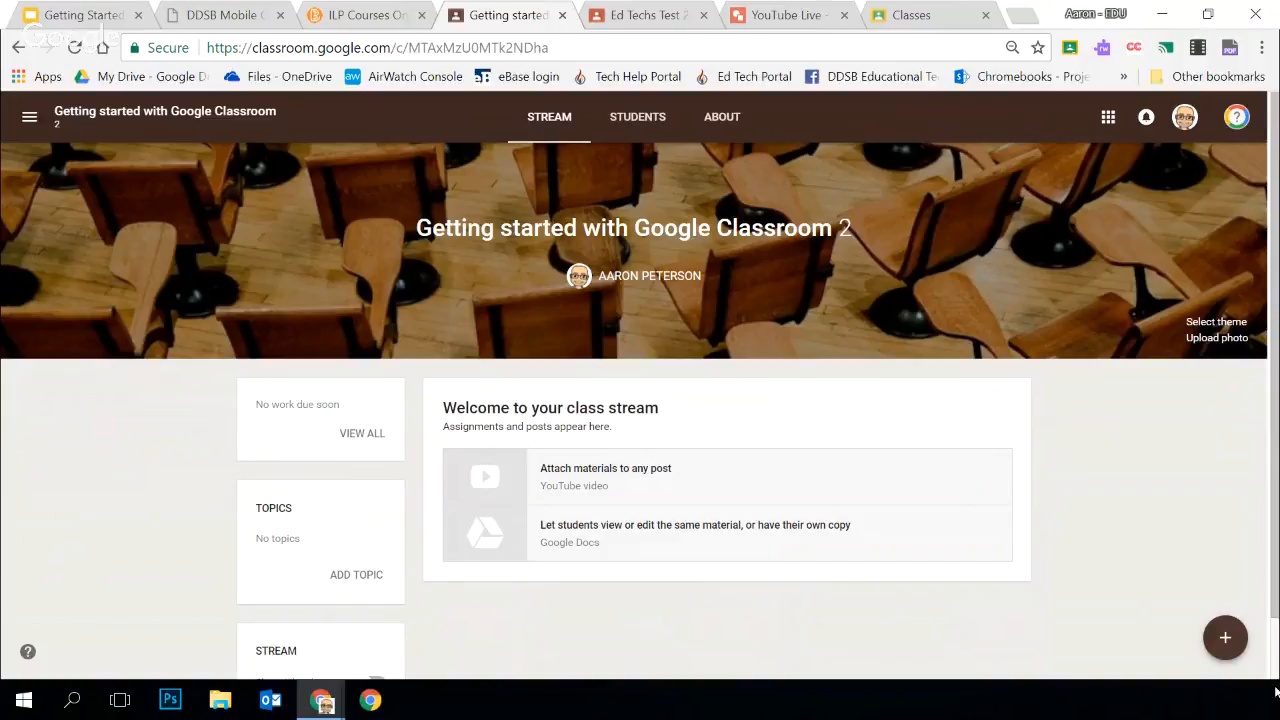
Browse the gallery images and patterns, and apply the plain dark blue pattern as the class theme
left_click(1219, 323)
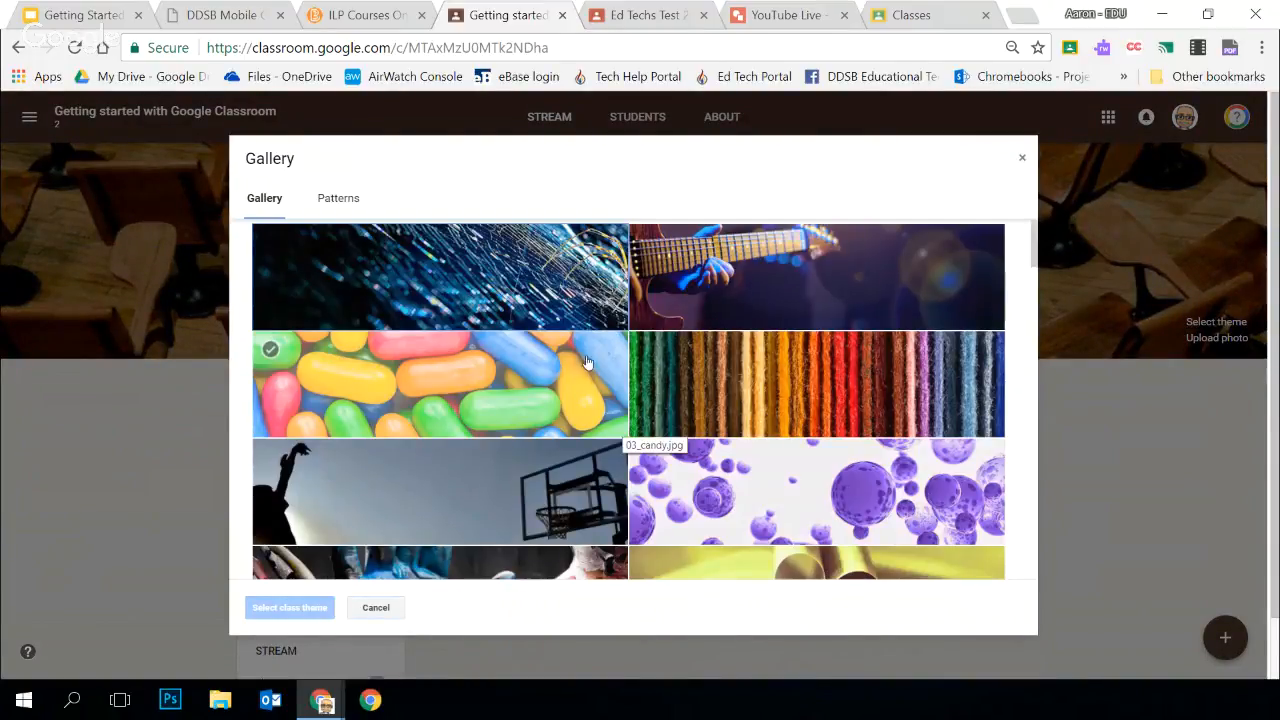
scroll(766, 352, "down", 2)
scroll(778, 428, "down", 12)
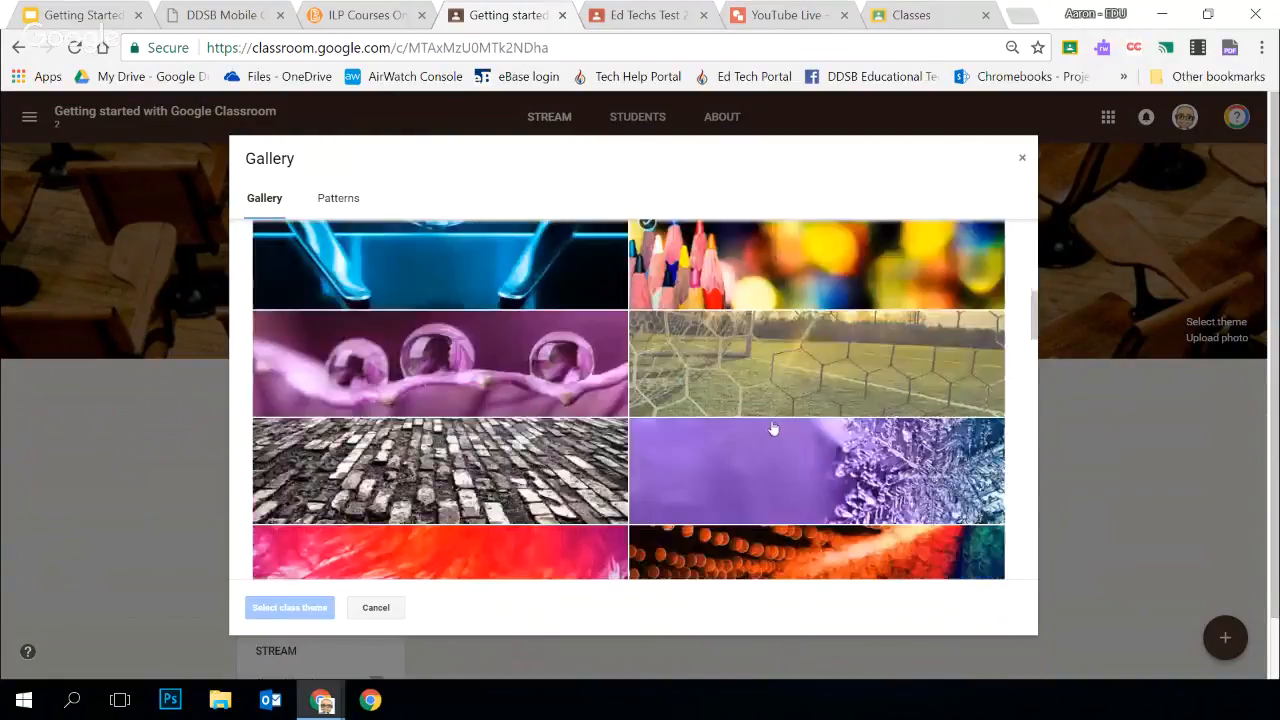
scroll(771, 435, "down", 8)
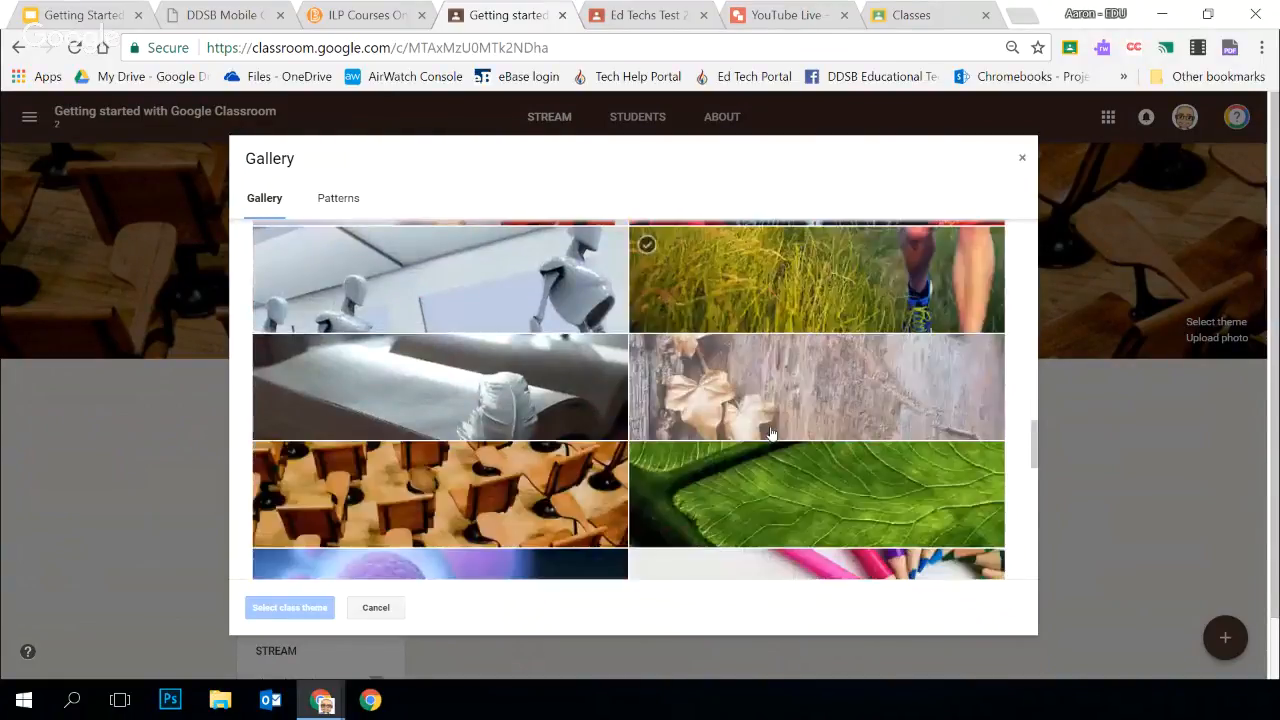
scroll(762, 428, "up", 2)
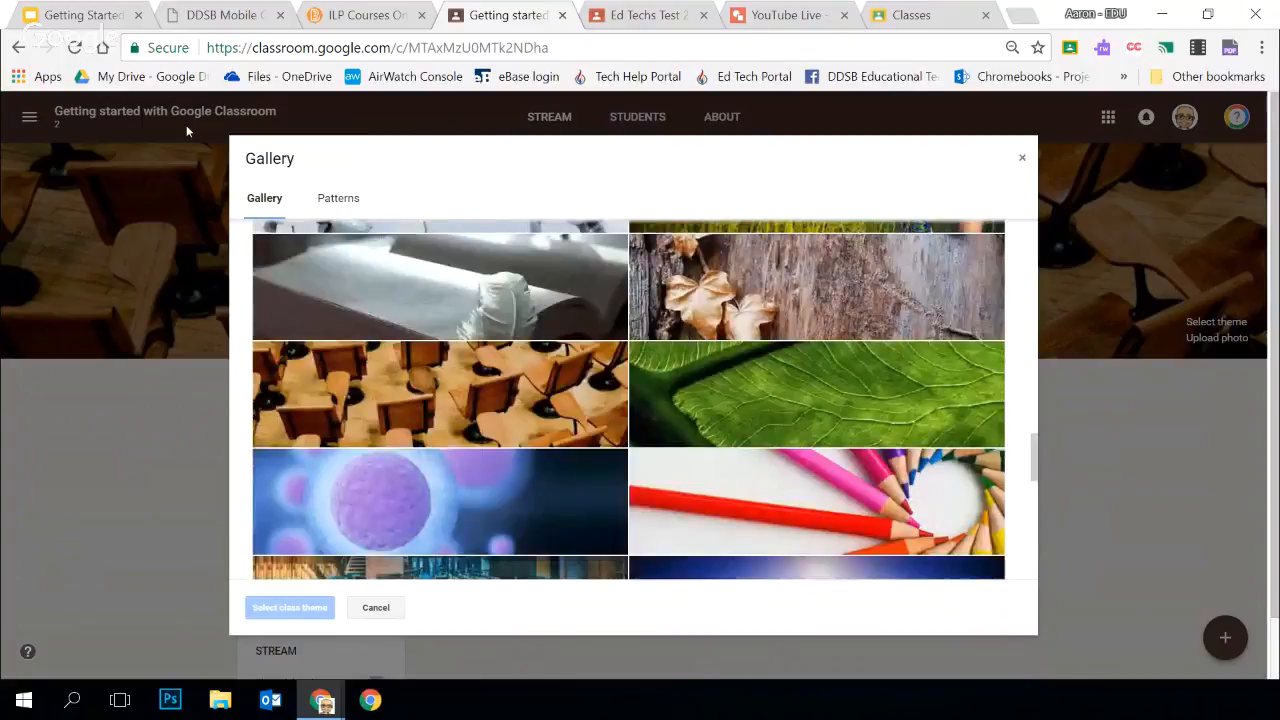
left_click(338, 200)
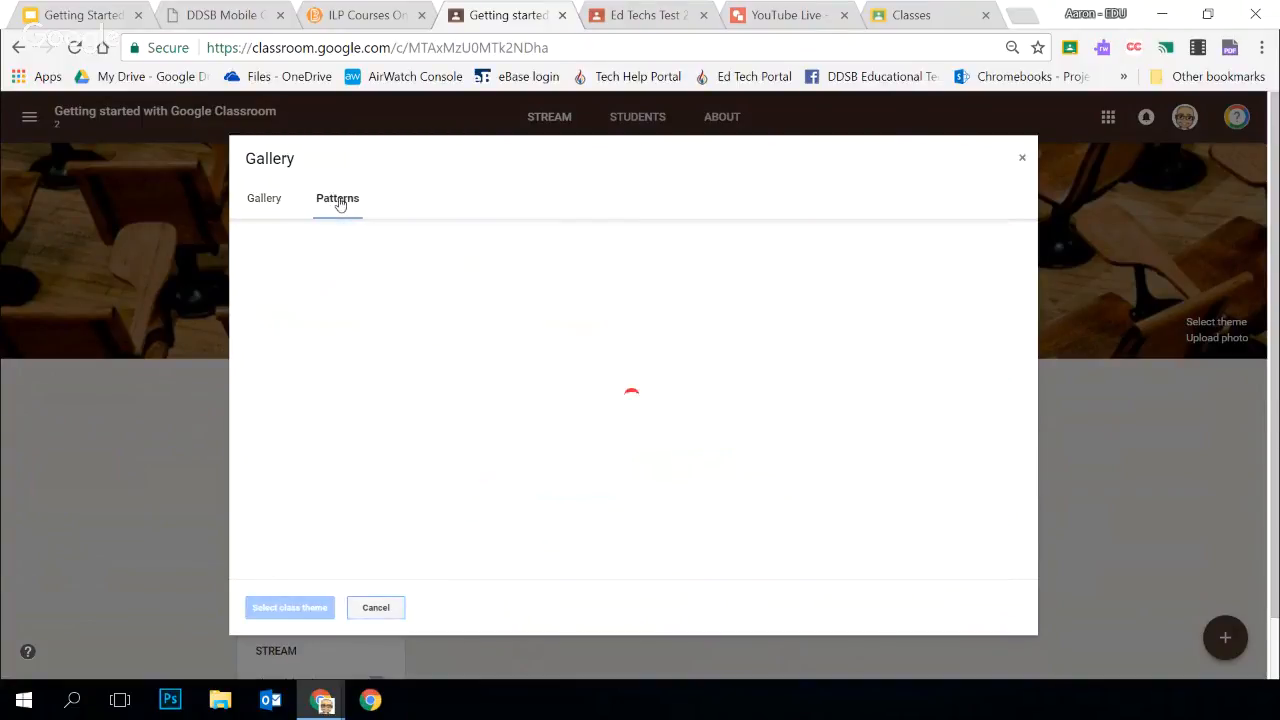
scroll(690, 385, "down", 2)
scroll(693, 387, "down", 3)
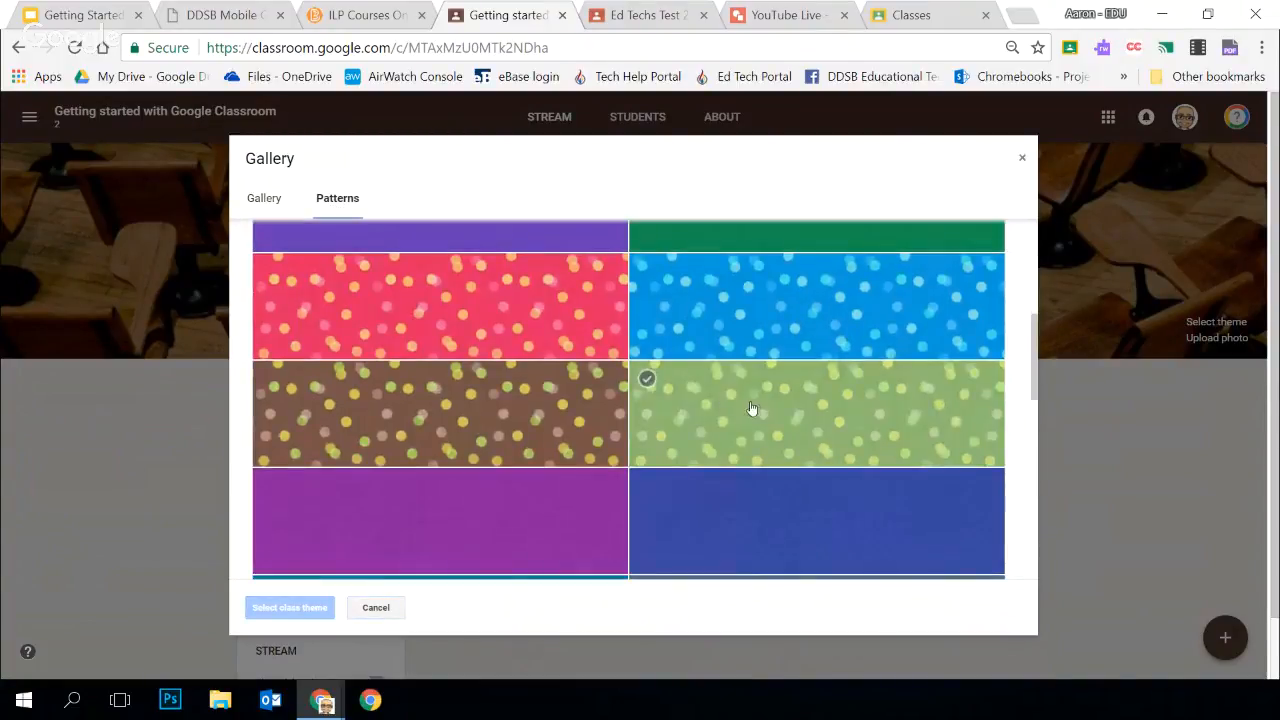
scroll(754, 415, "down", 5)
scroll(755, 411, "up", 1)
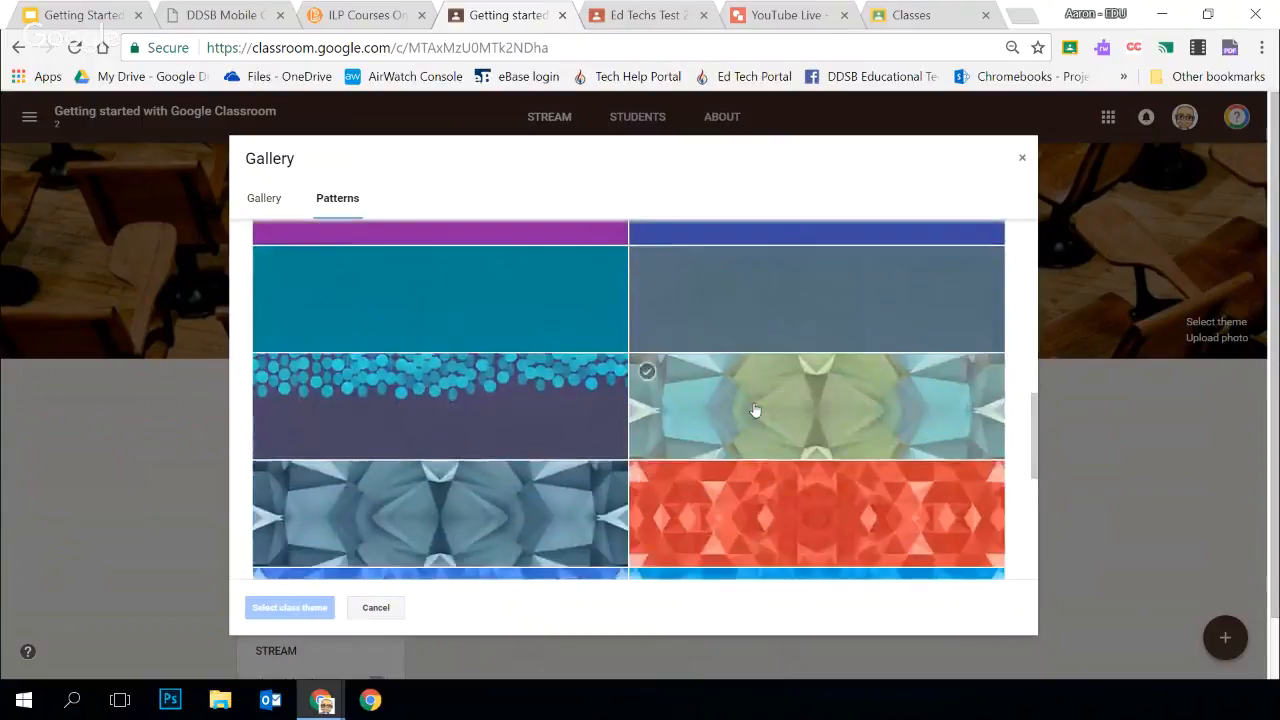
scroll(754, 414, "down", 2)
scroll(760, 254, "up", 2)
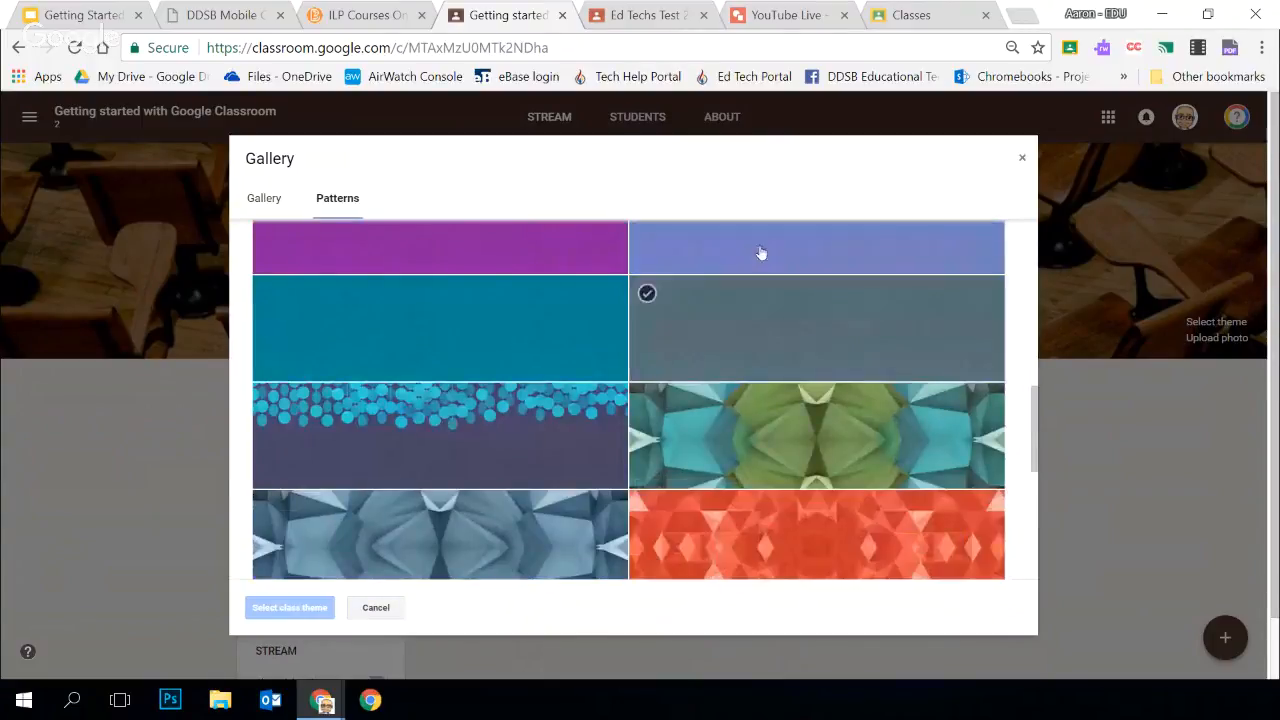
scroll(750, 358, "up", 1)
left_click(720, 332)
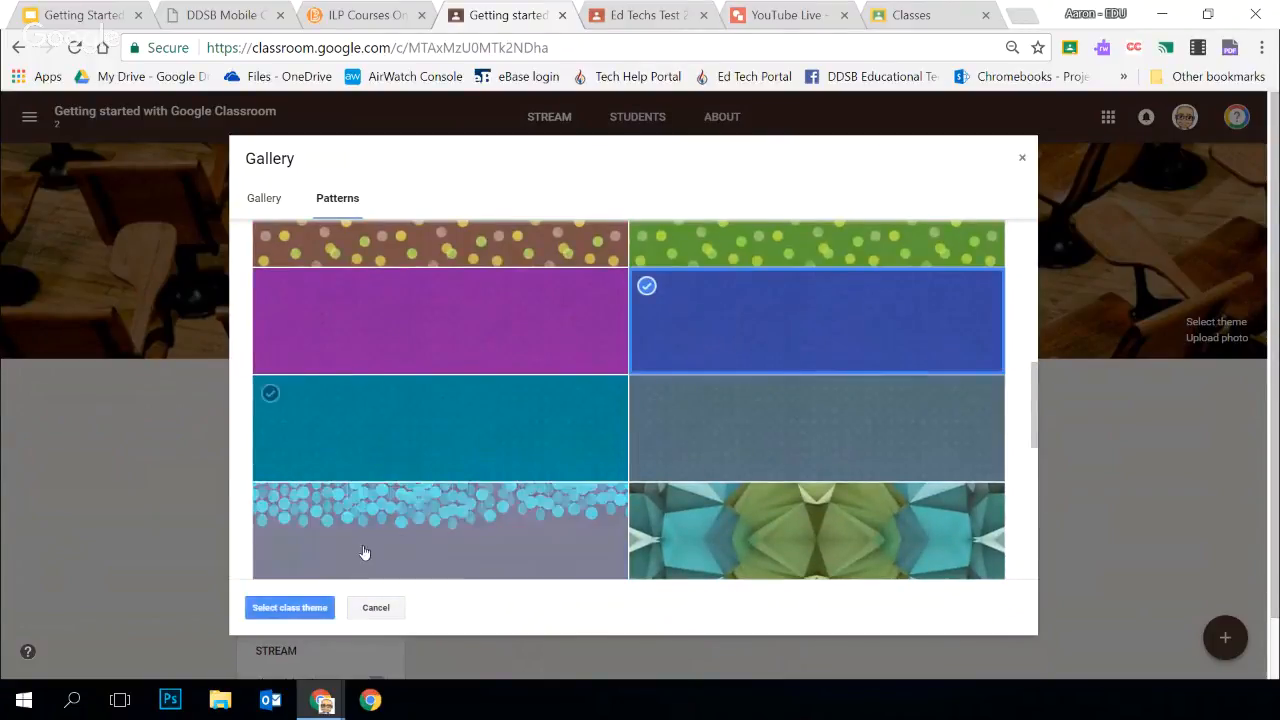
left_click(280, 608)
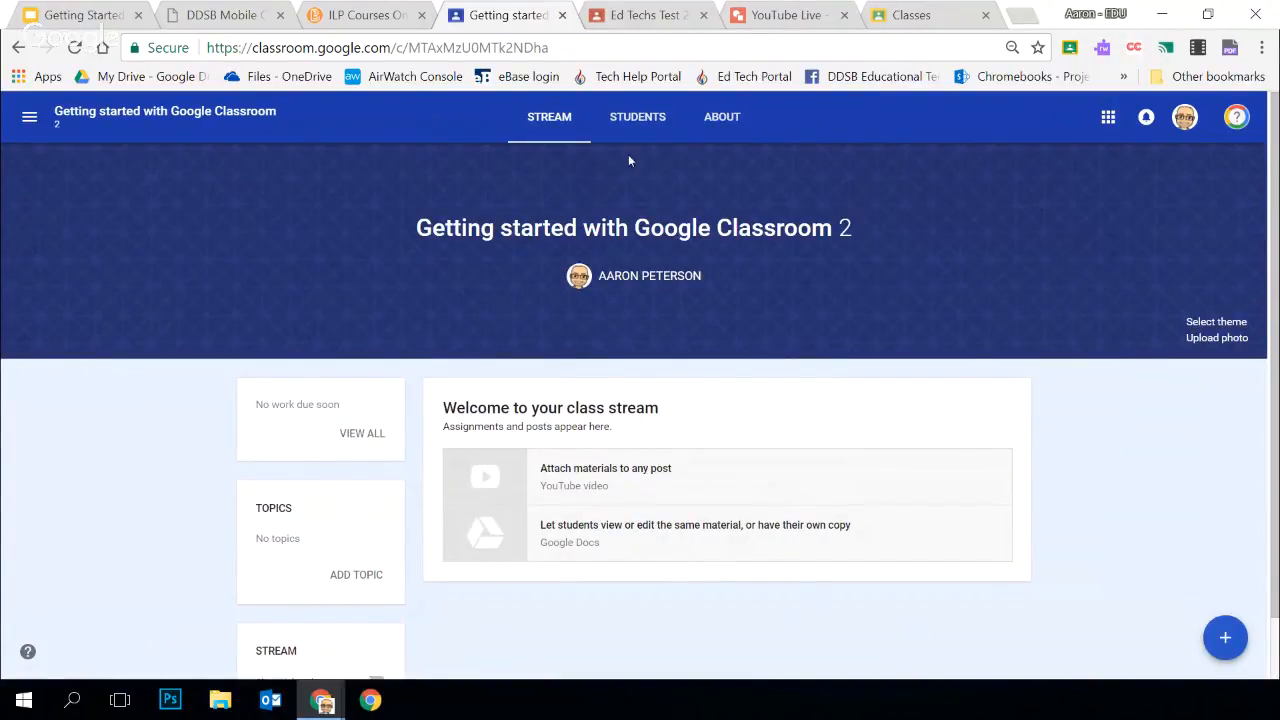
Open the class's About page and start a new class materials post
left_click(720, 121)
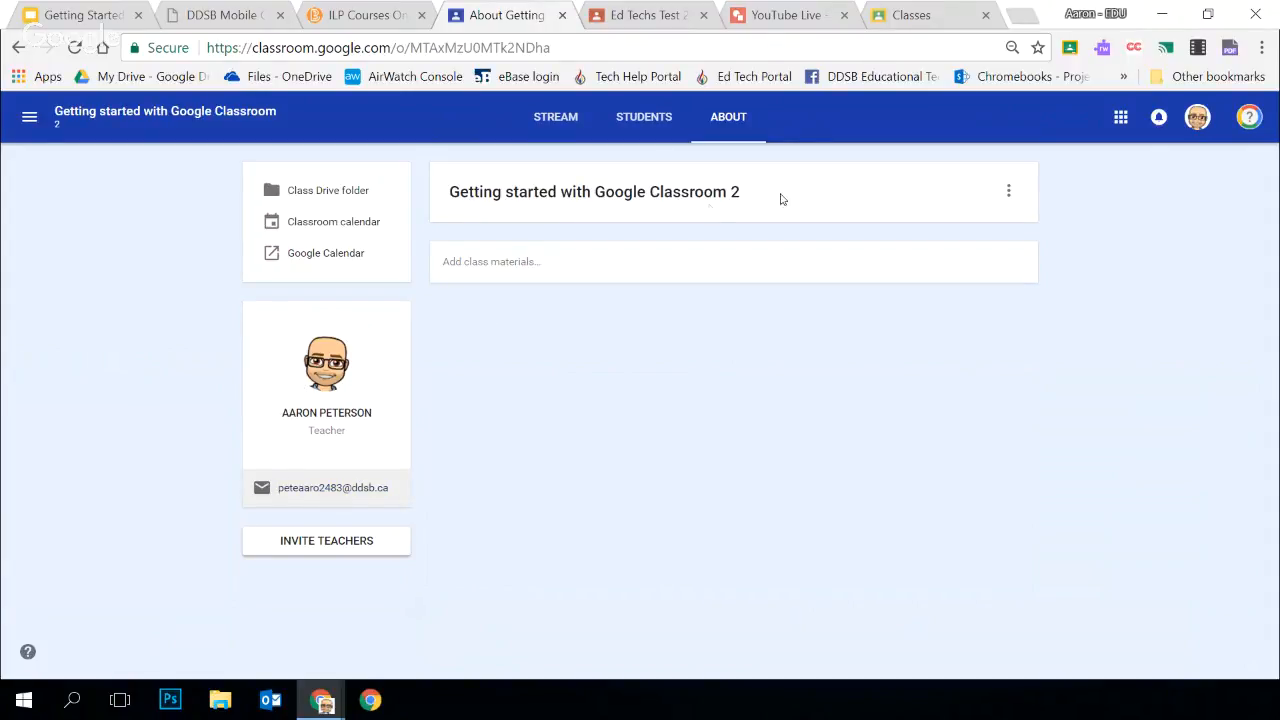
left_click(534, 272)
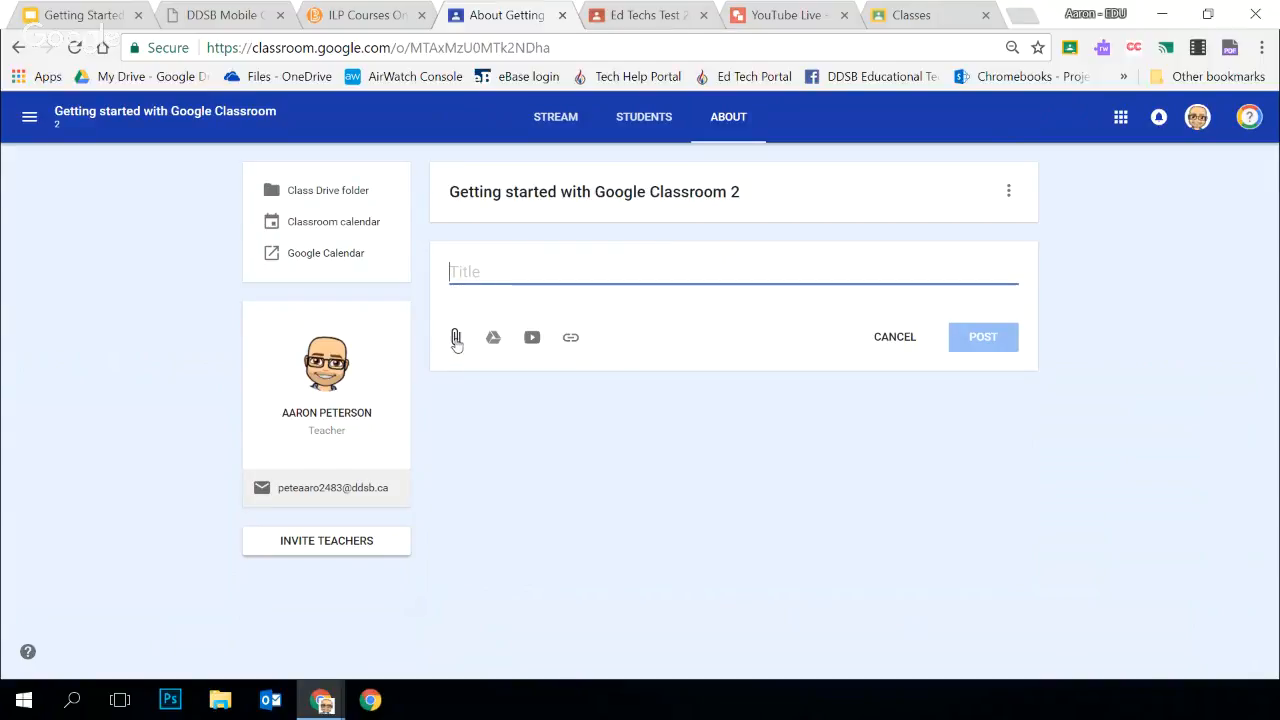
Look over the file upload and recent Google Drive files available as attachments, without attaching anything
left_click(456, 339)
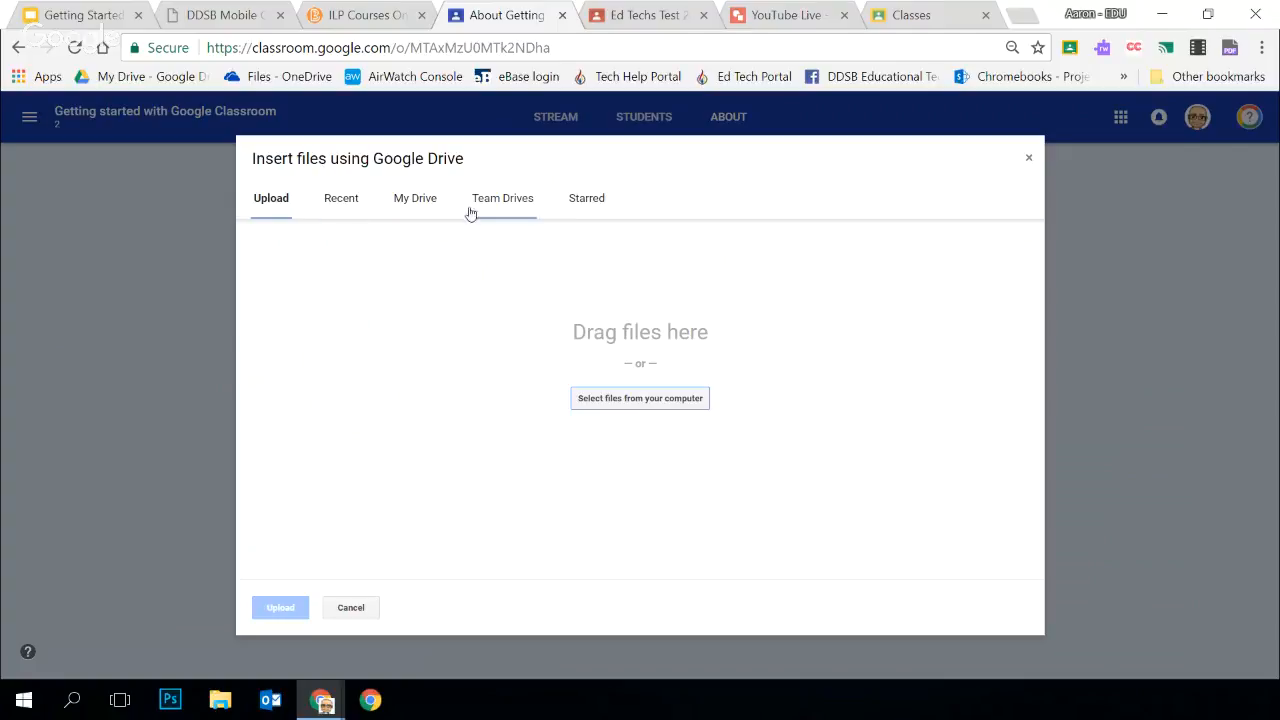
left_click(350, 608)
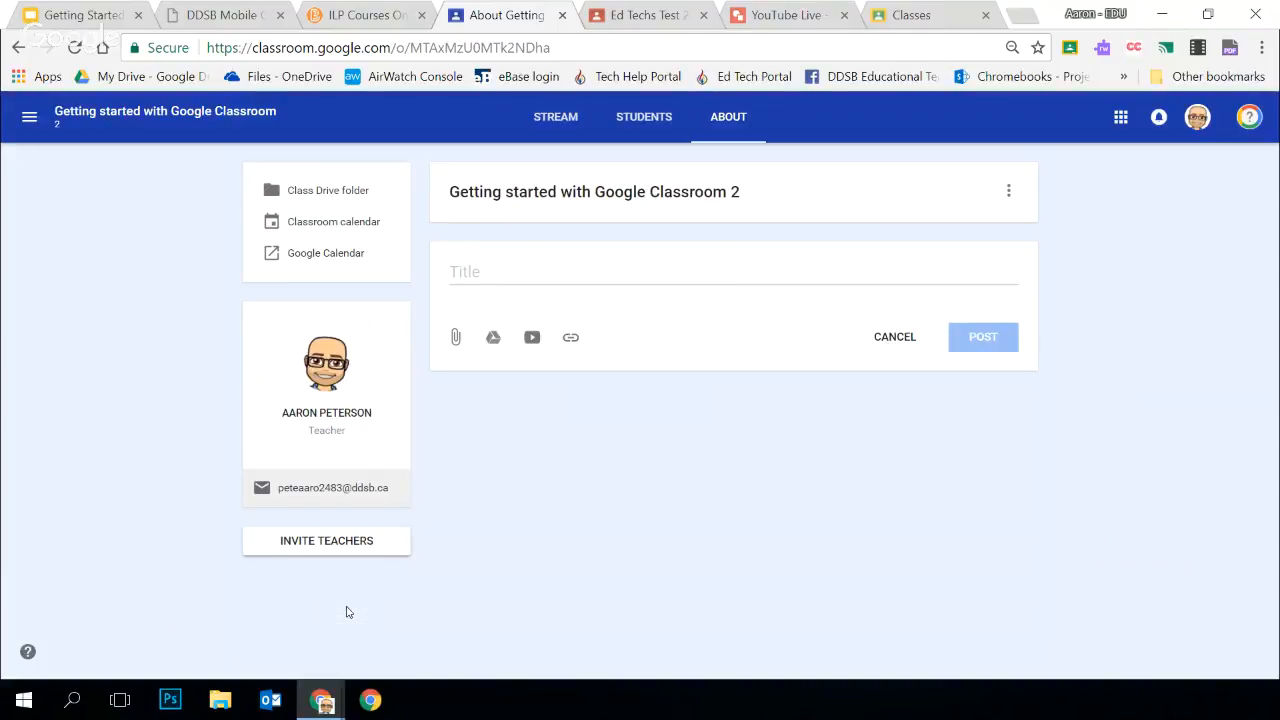
left_click(494, 341)
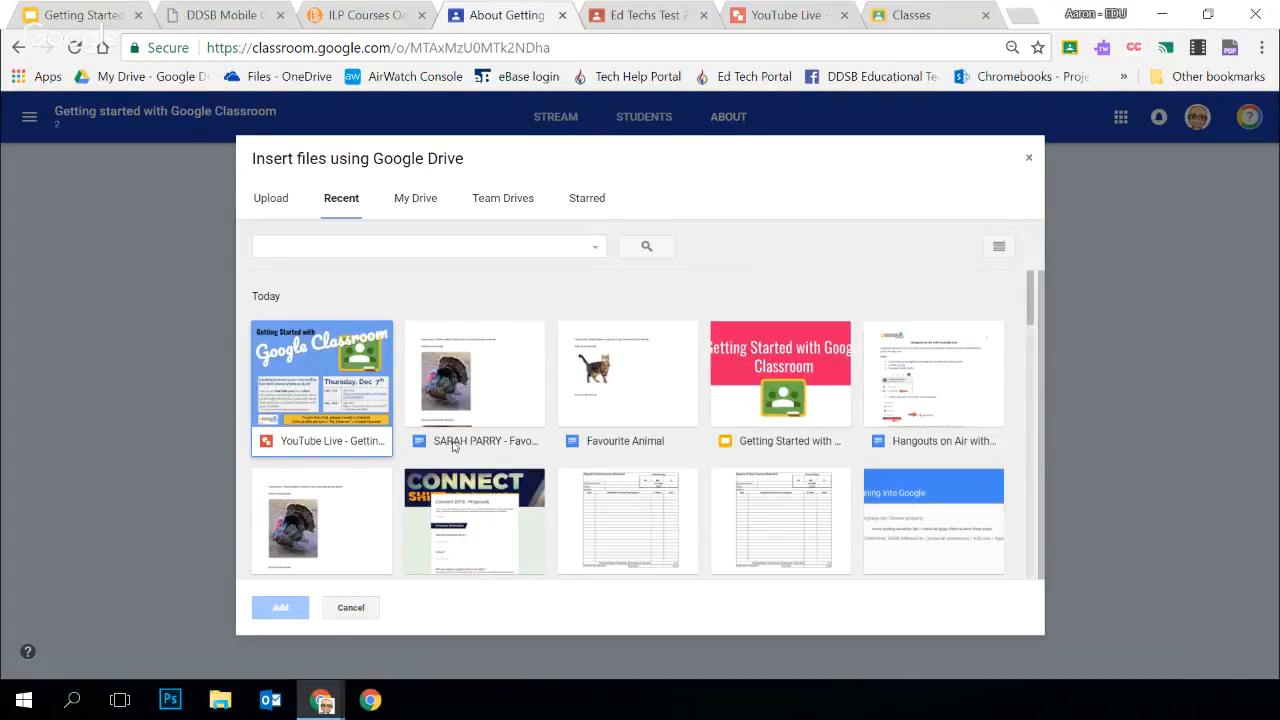
scroll(638, 375, "down", 3)
scroll(638, 375, "up", 10)
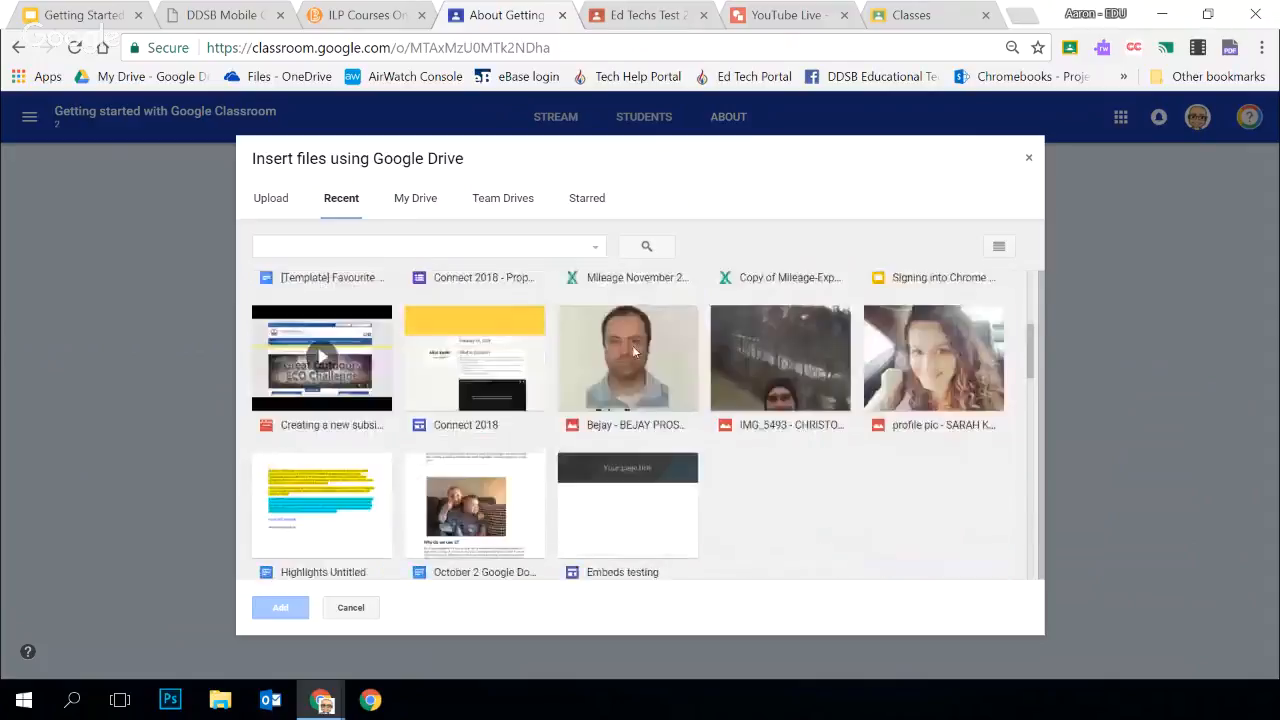
left_click(357, 612)
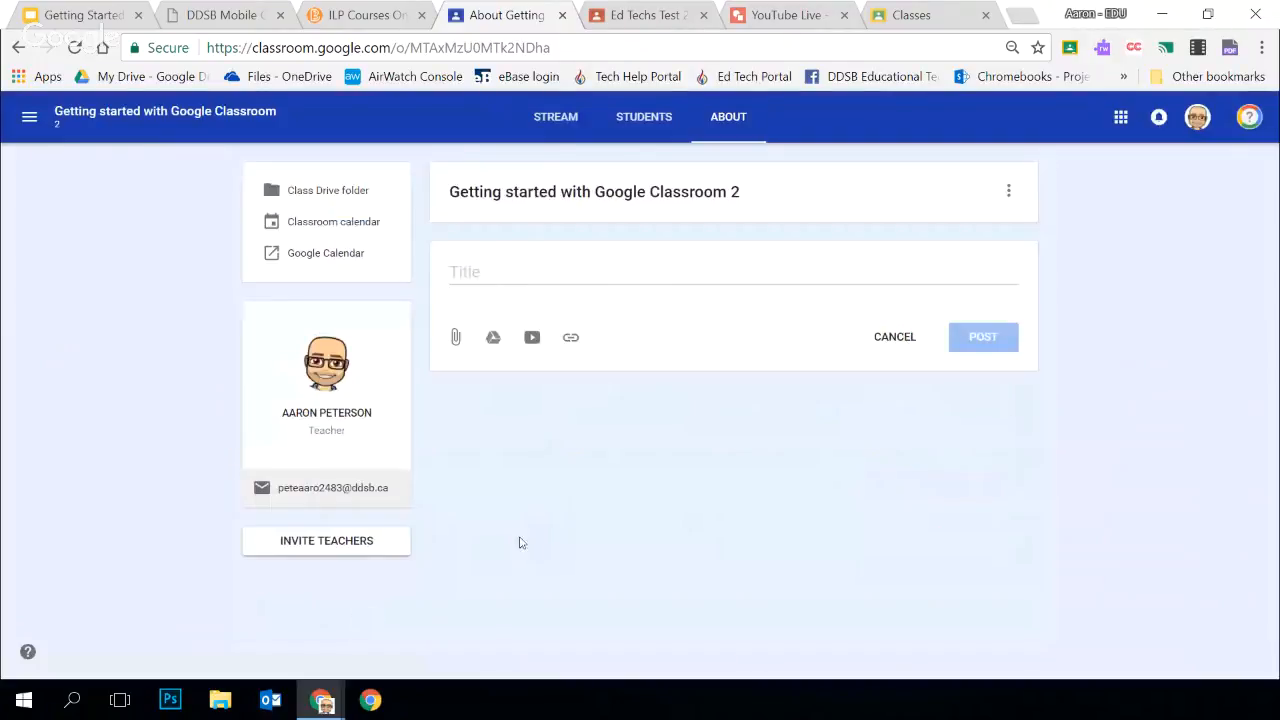
Search YouTube for "algebra" and attach the video "Algebra Introduction - the basics" to the materials post
left_click(531, 338)
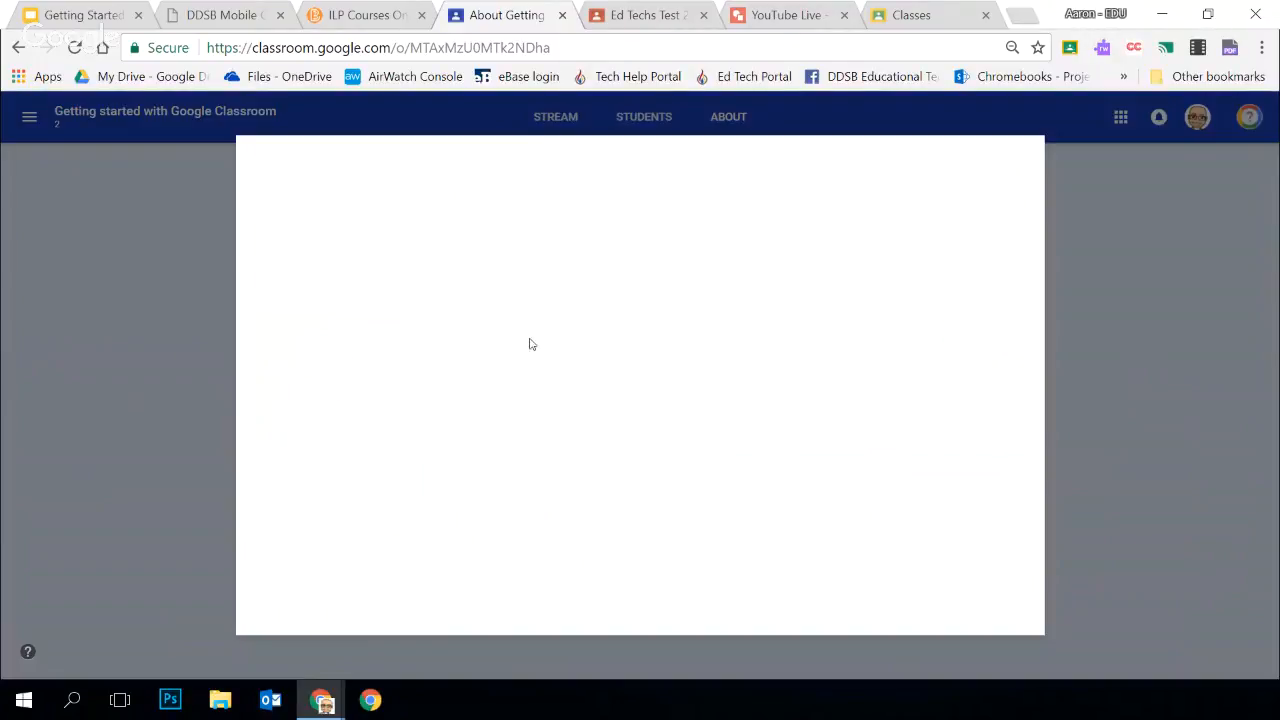
type("algebra")
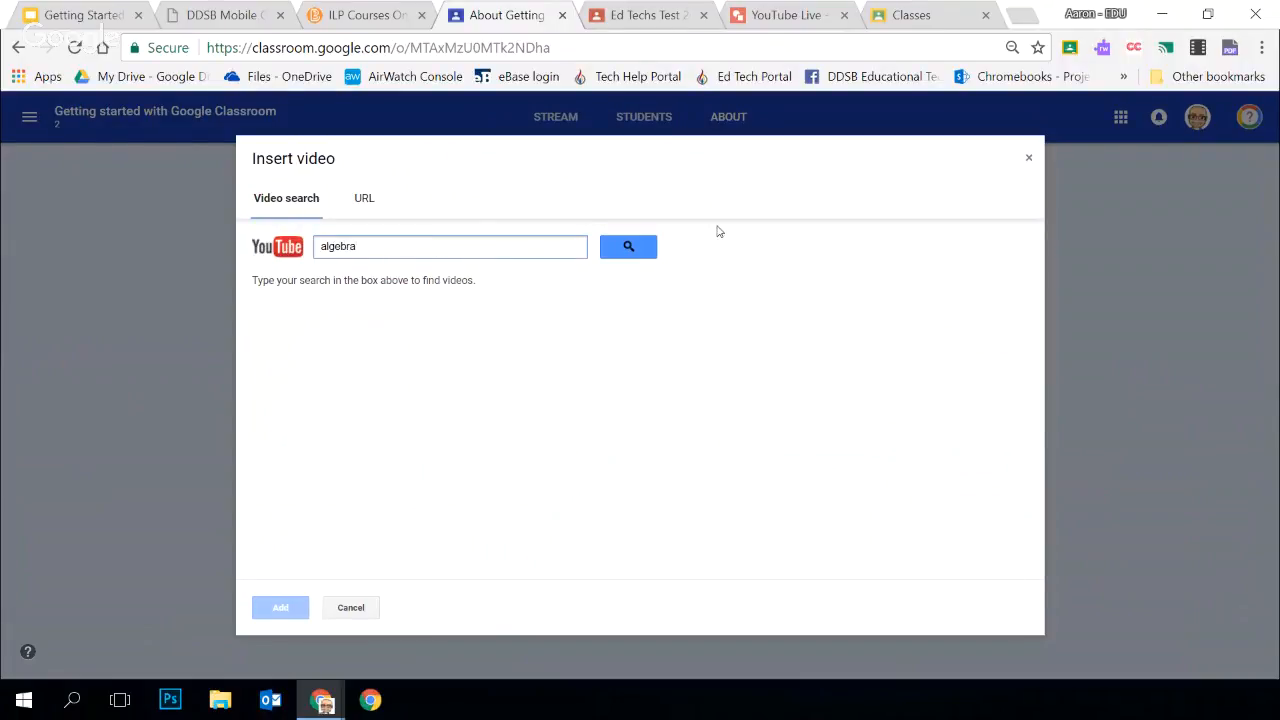
left_click(612, 248)
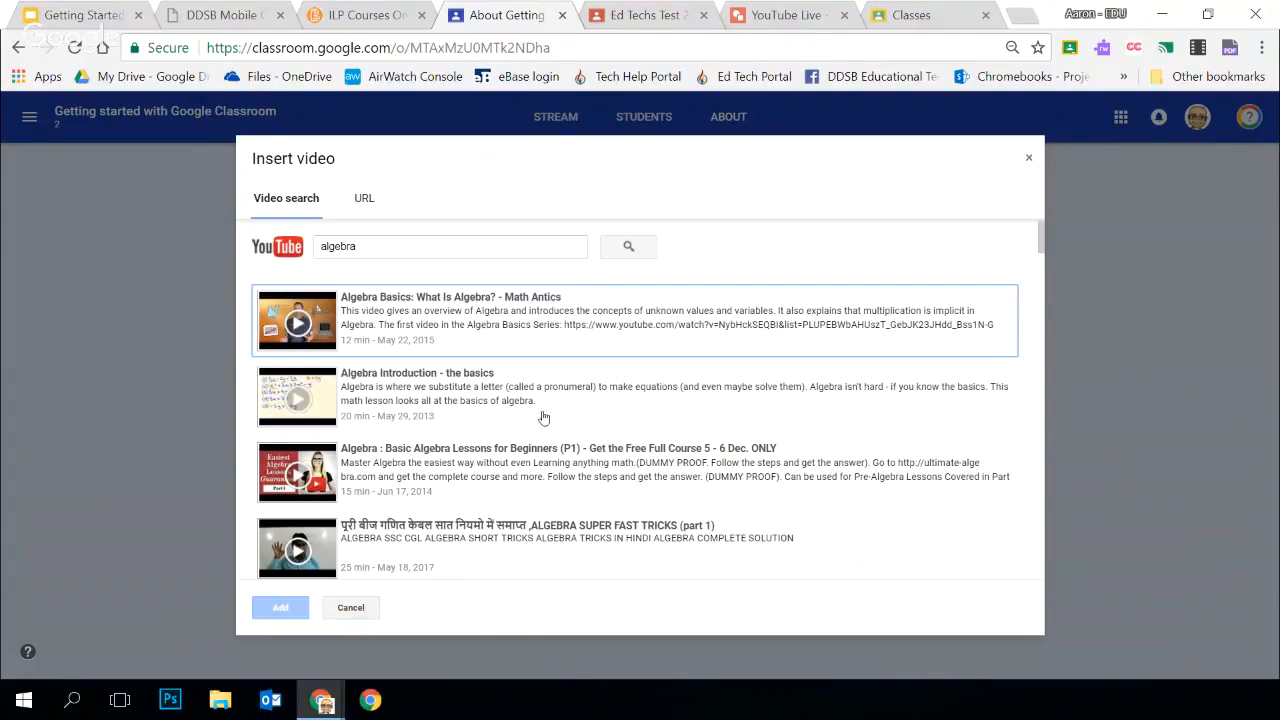
scroll(472, 404, "down", 1)
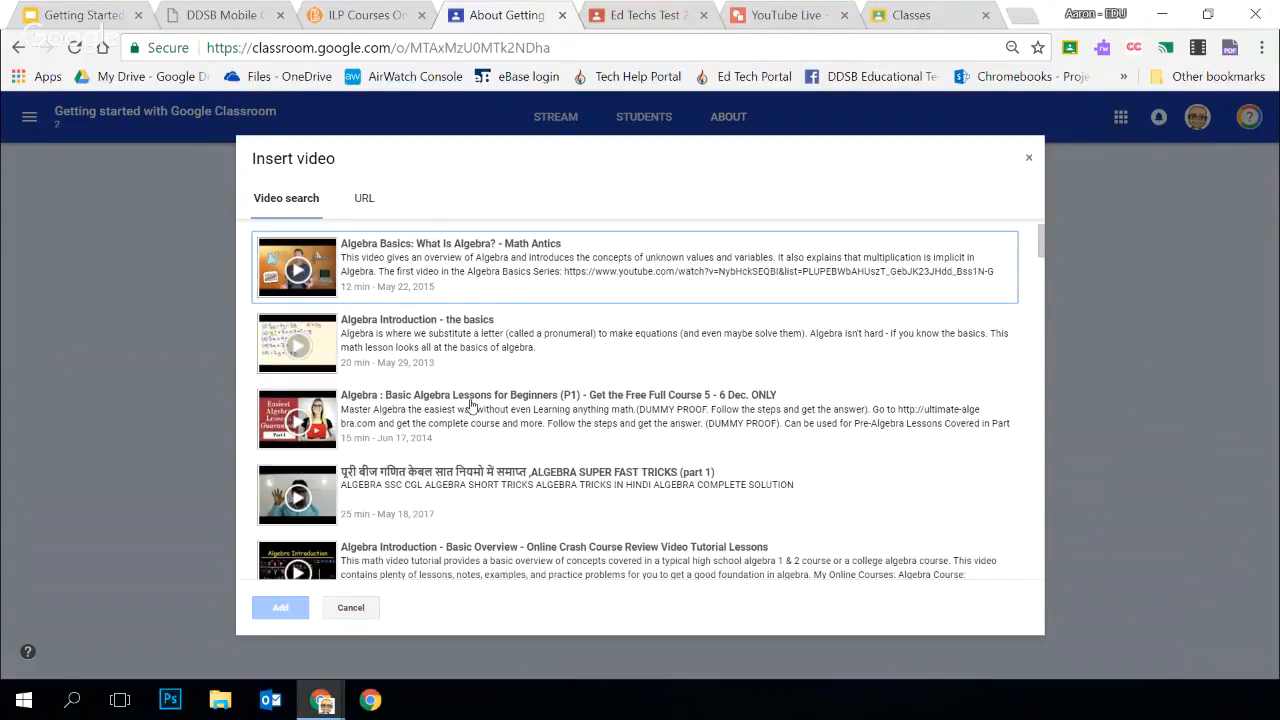
scroll(472, 404, "up", 1)
left_click(470, 400)
left_click(281, 607)
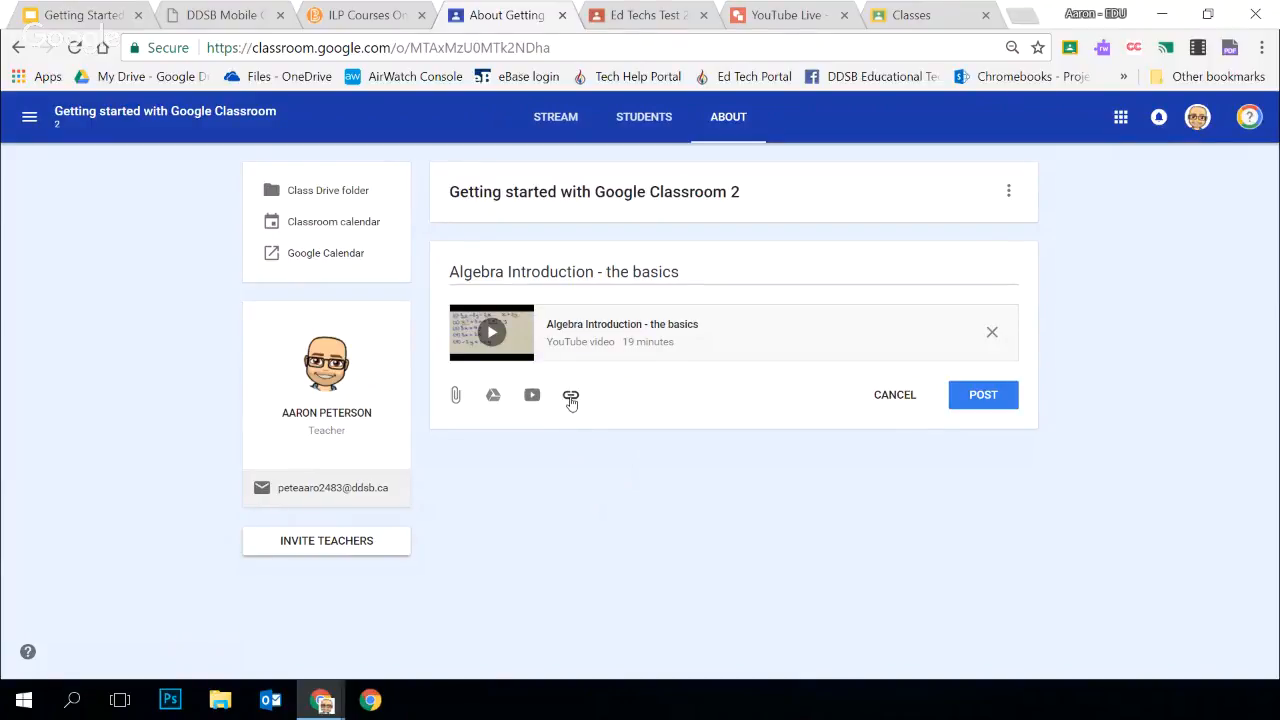
Copy the DDSB Mobile Campus page address, student.ddsb.ca, and attach it as a link to the materials post
left_click(570, 397)
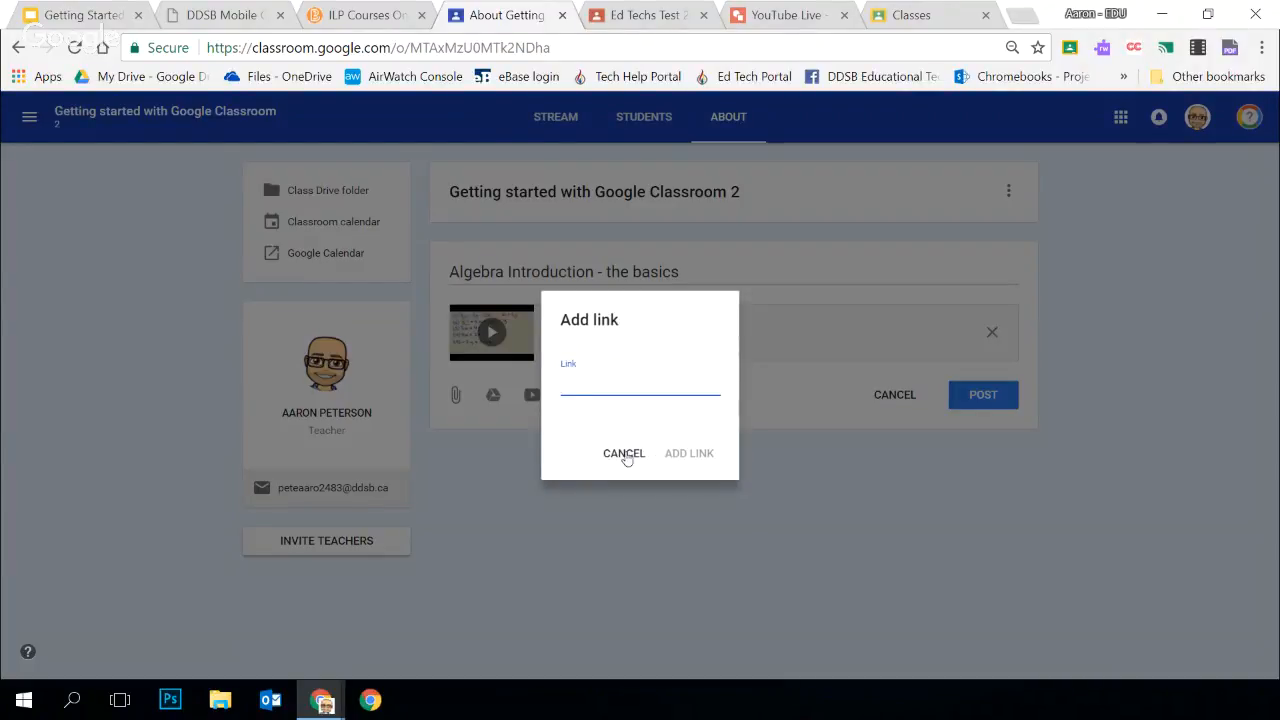
left_click(624, 454)
left_click(222, 15)
left_click(266, 48)
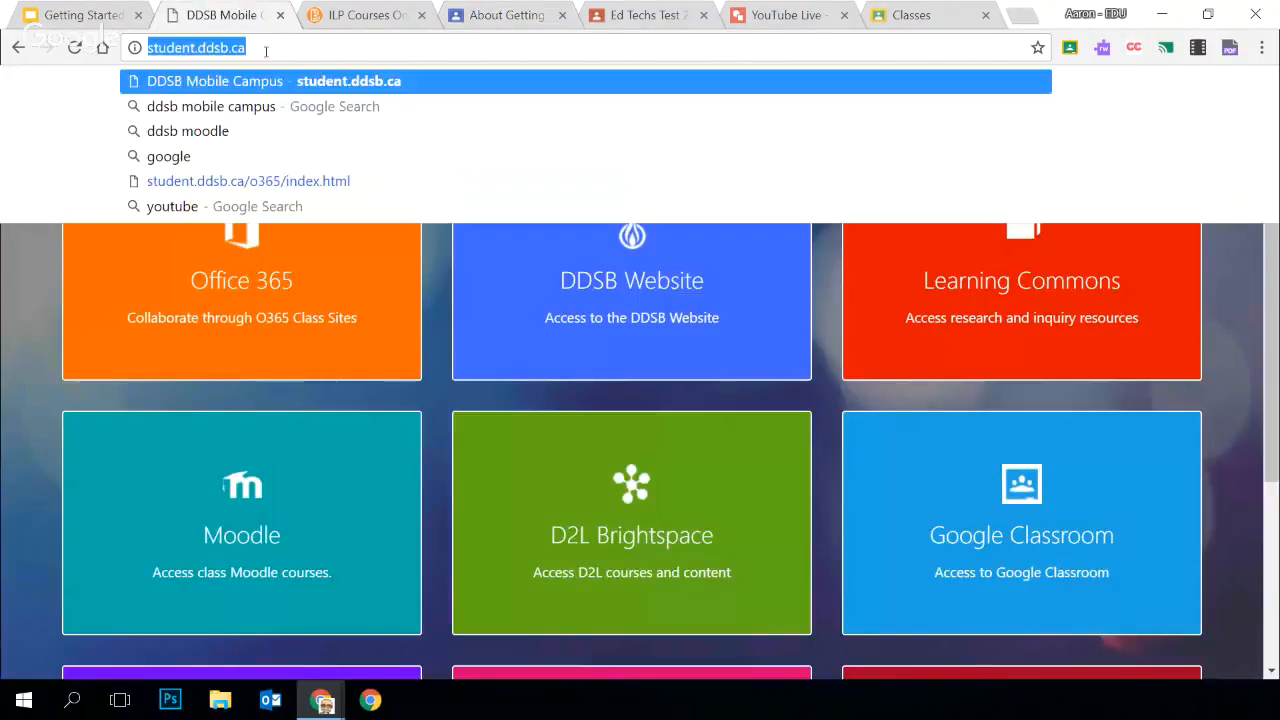
double_click(266, 52)
key("ctrl+c")
left_click(507, 15)
left_click(568, 396)
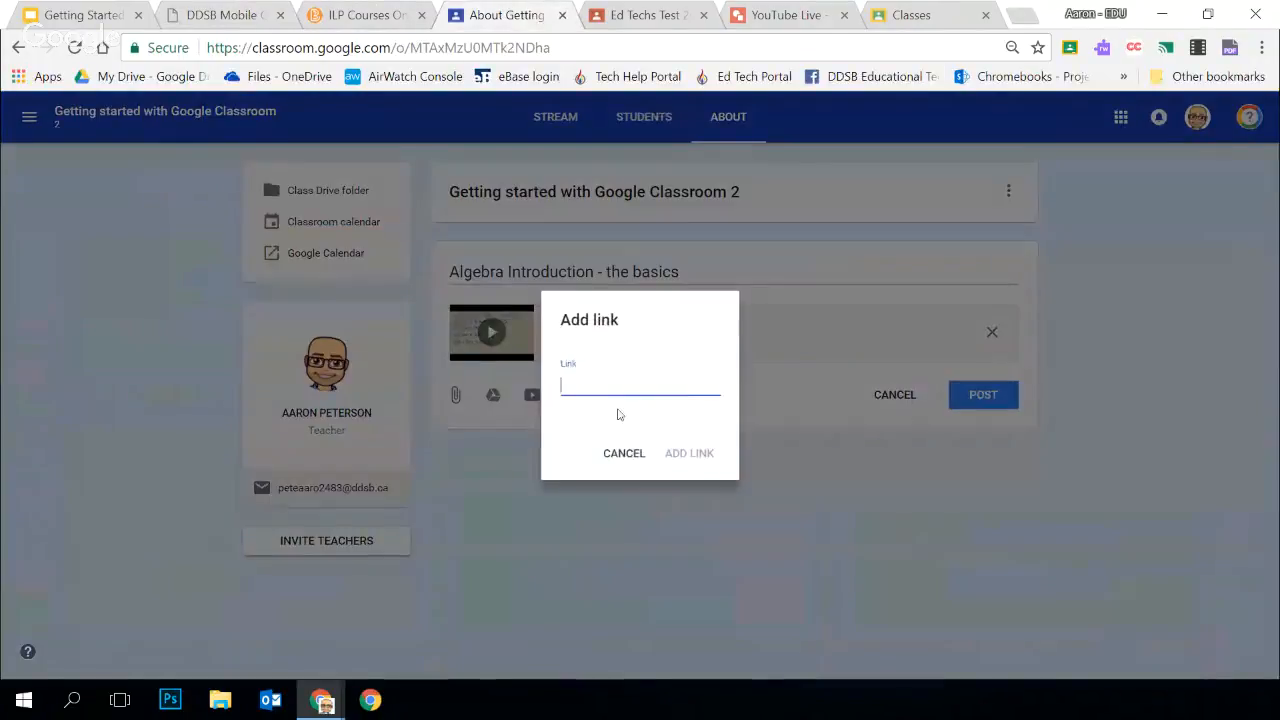
key("ctrl+v")
left_click(680, 452)
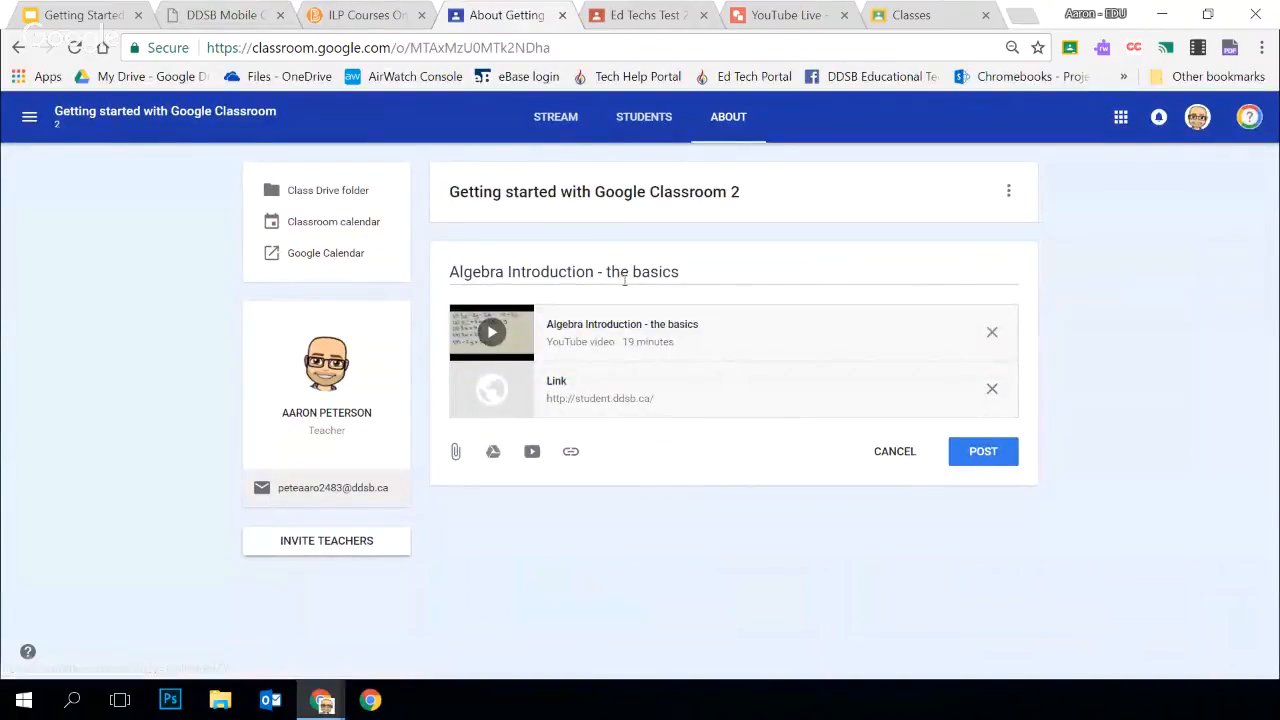
Change the materials title to "Links" and post the video and link to the About page
left_click_drag(690, 277, 398, 294)
type("Links")
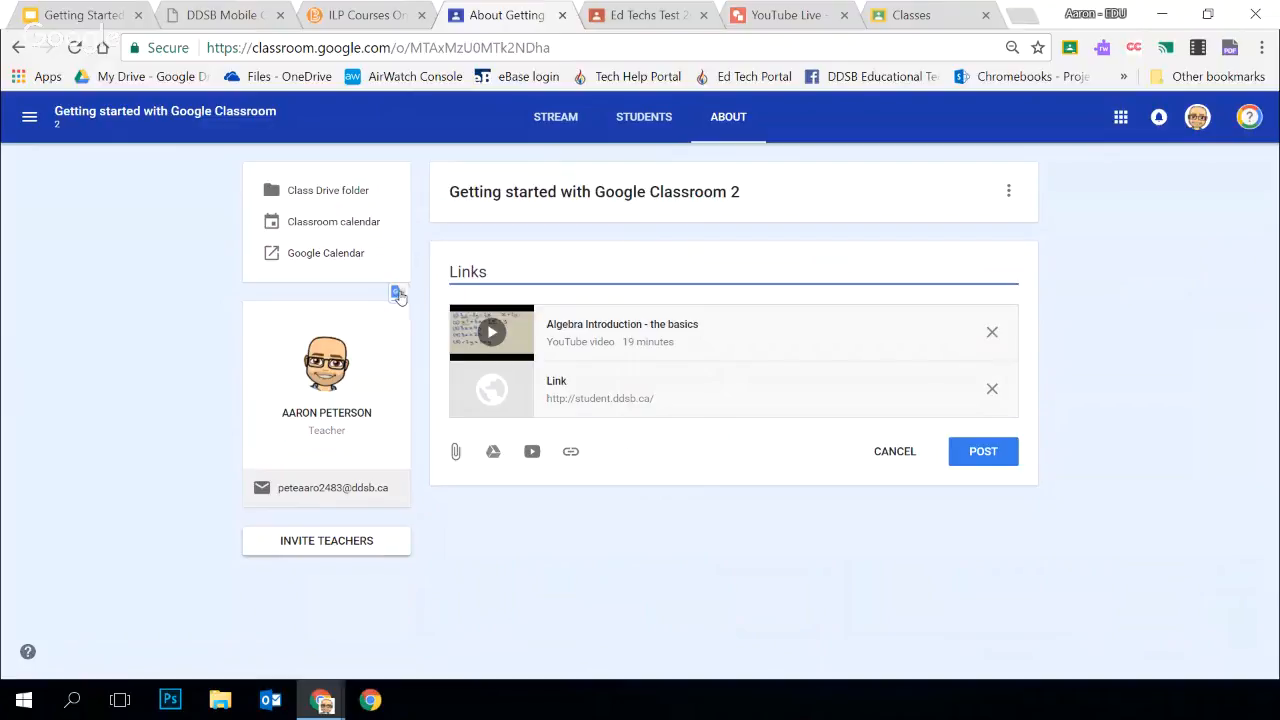
left_click(708, 610)
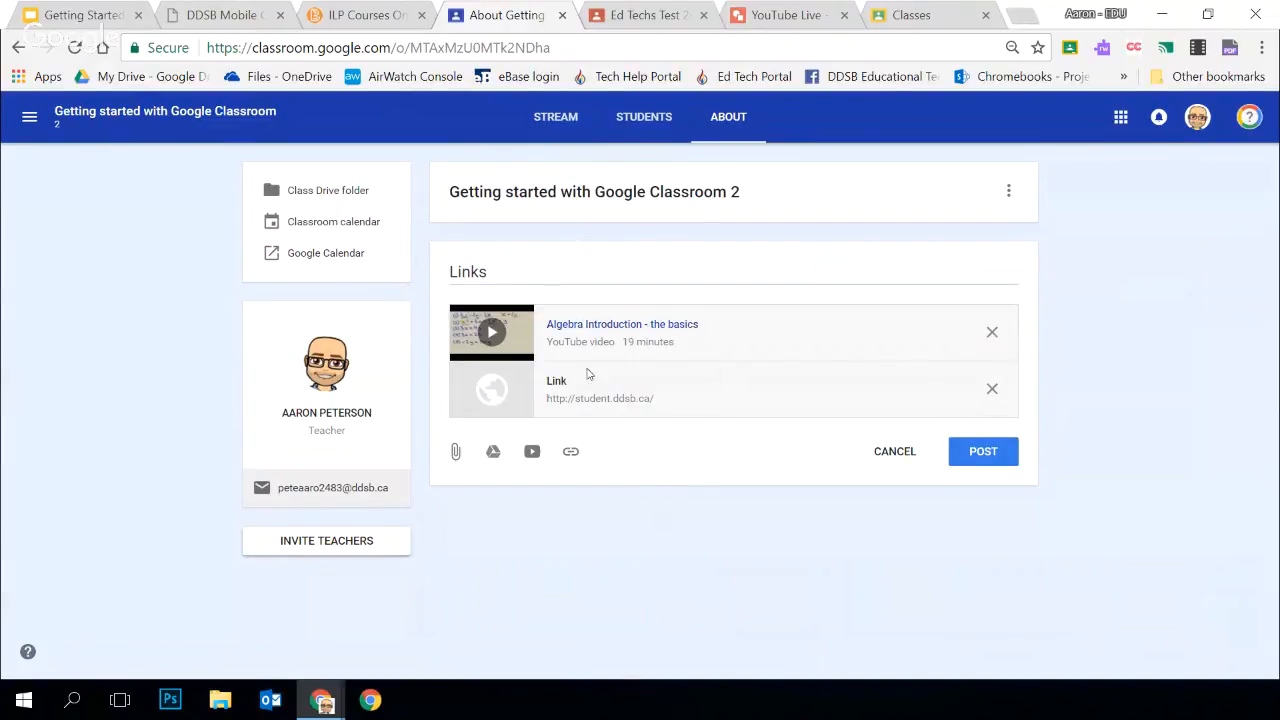
left_click(1003, 451)
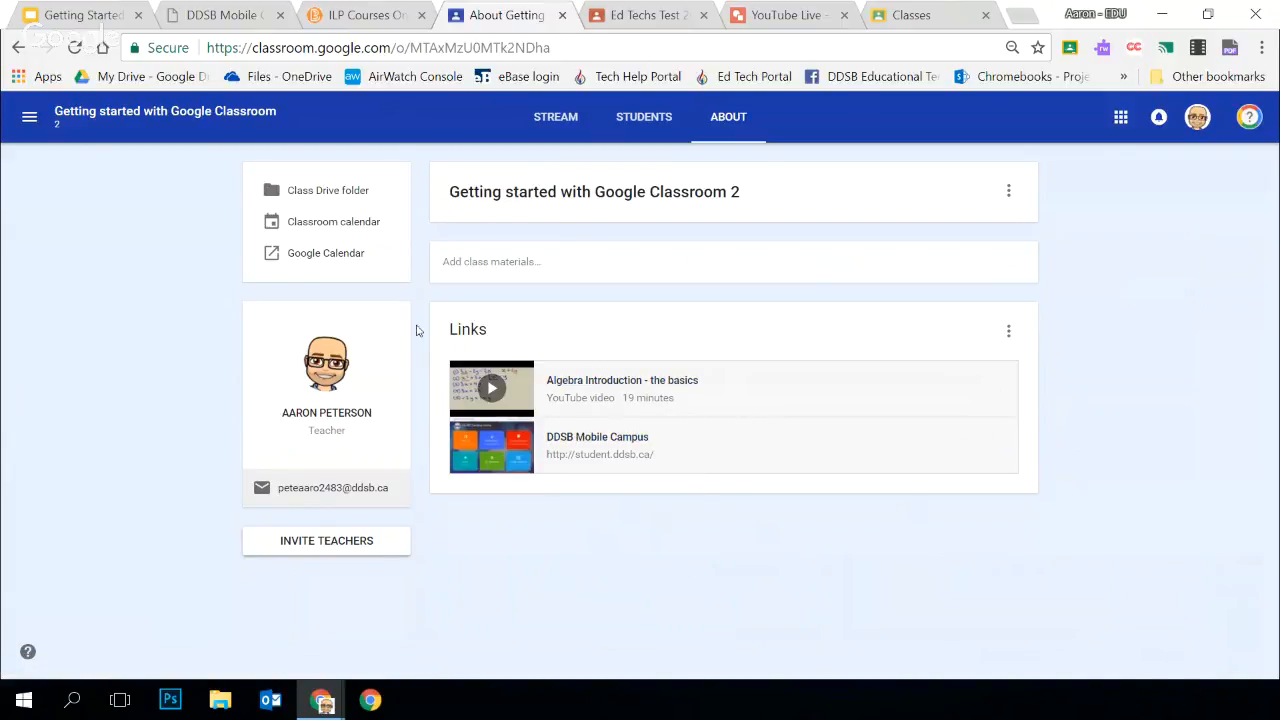
left_click(544, 268)
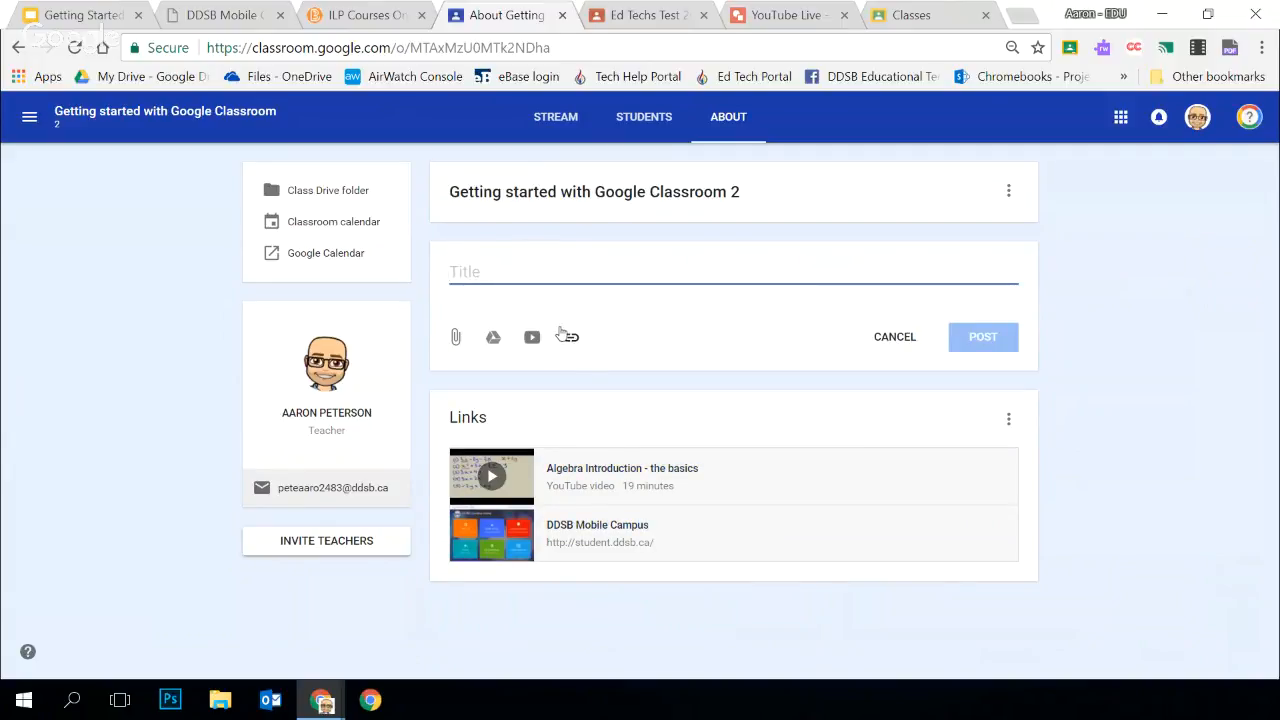
type("Links")
left_click(567, 337)
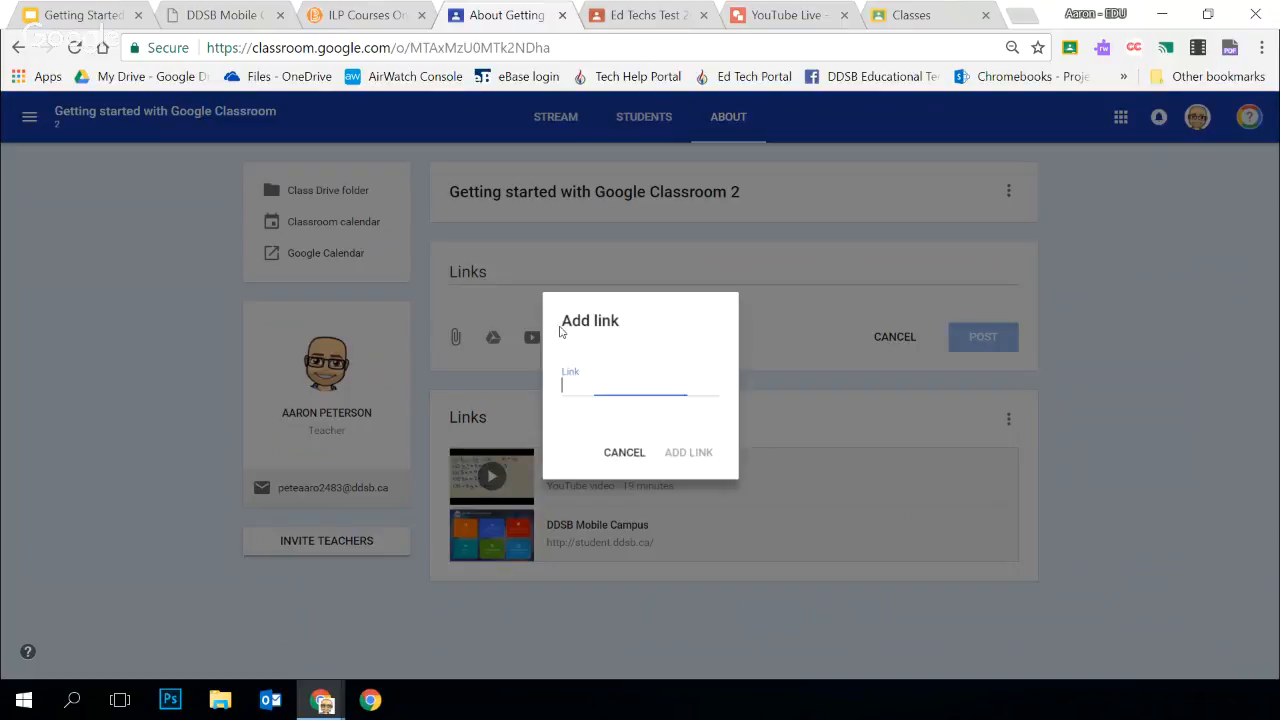
key("ctrl+v")
left_click(700, 455)
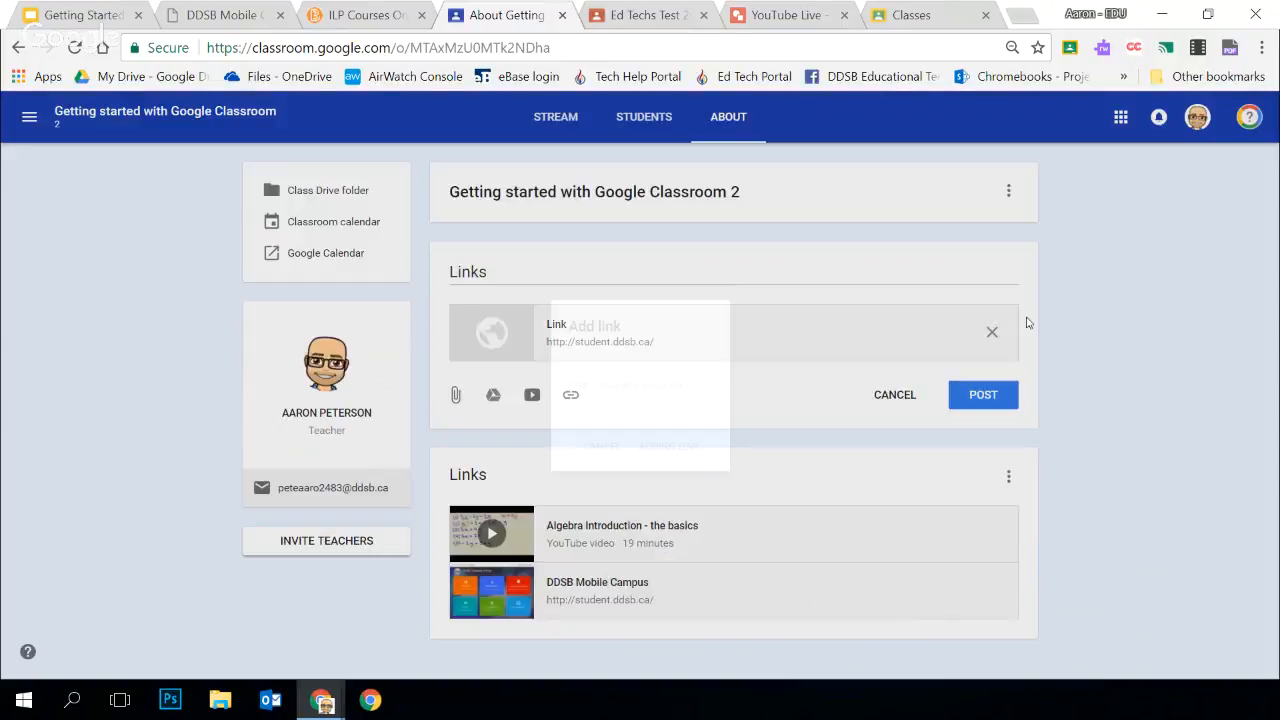
left_click(975, 396)
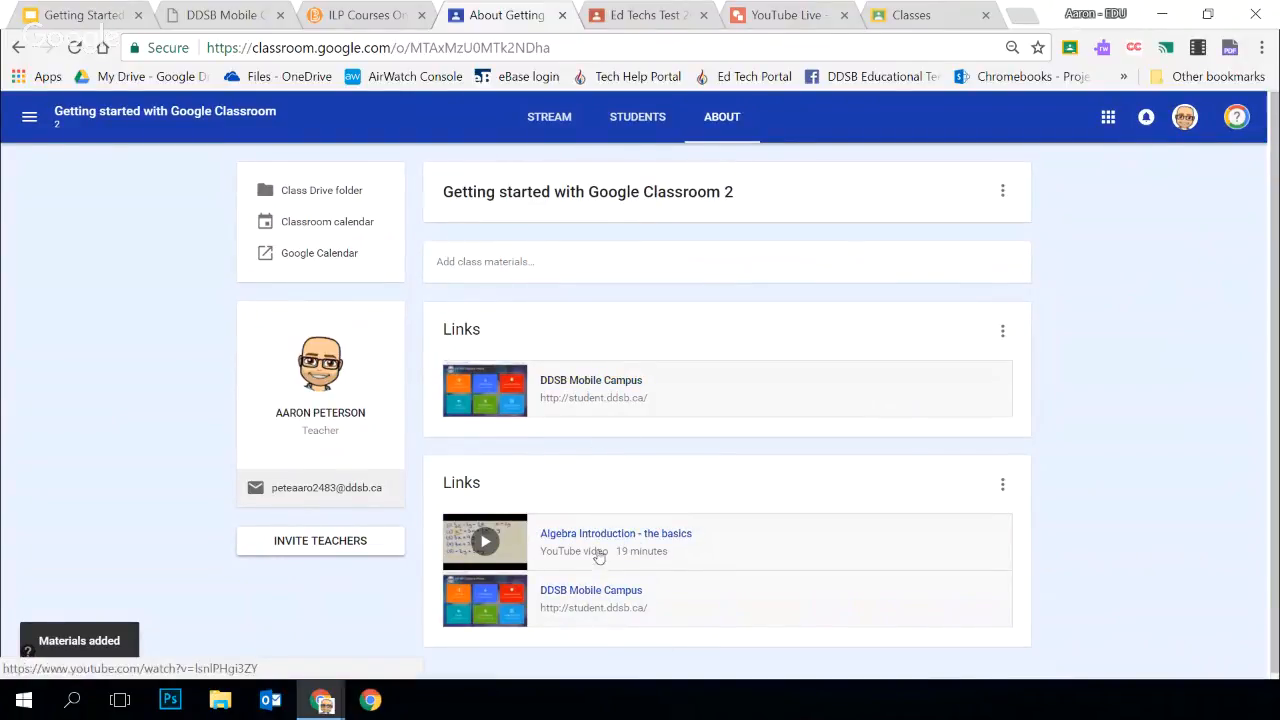
Invite a co-teacher to the class by entering the colleague's full name and choosing the matching account
left_click(305, 541)
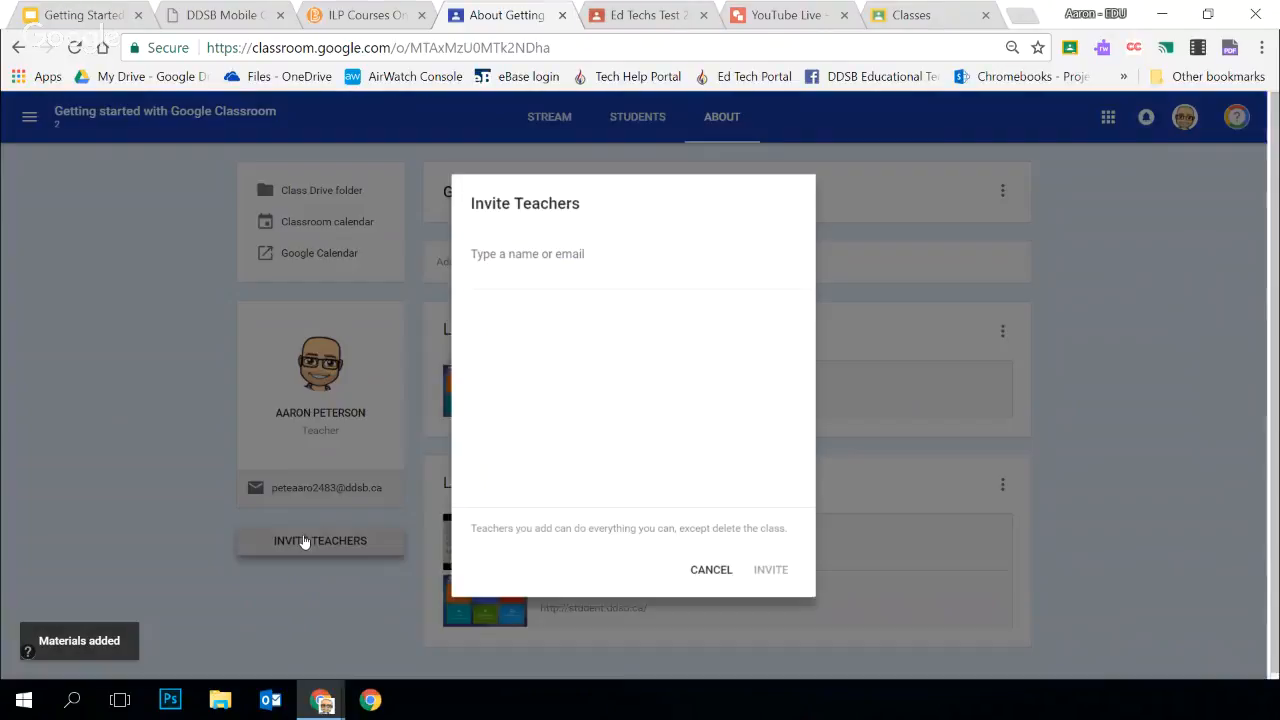
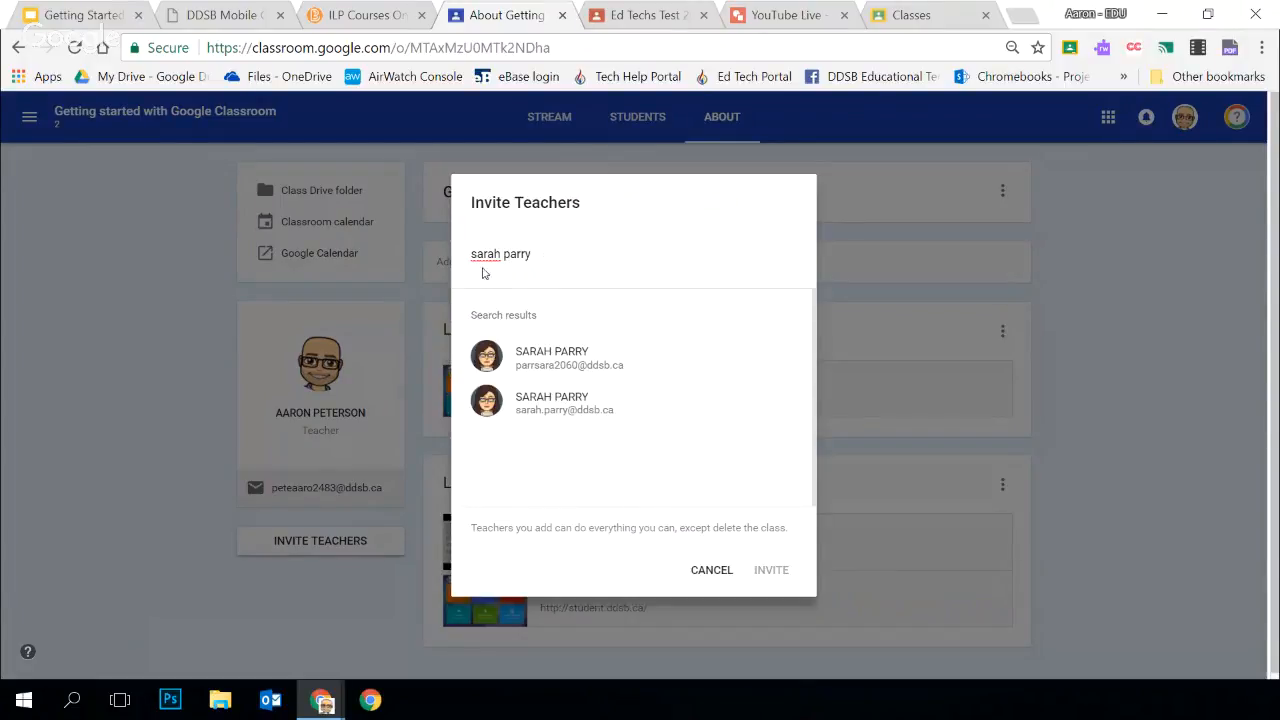
left_click(548, 376)
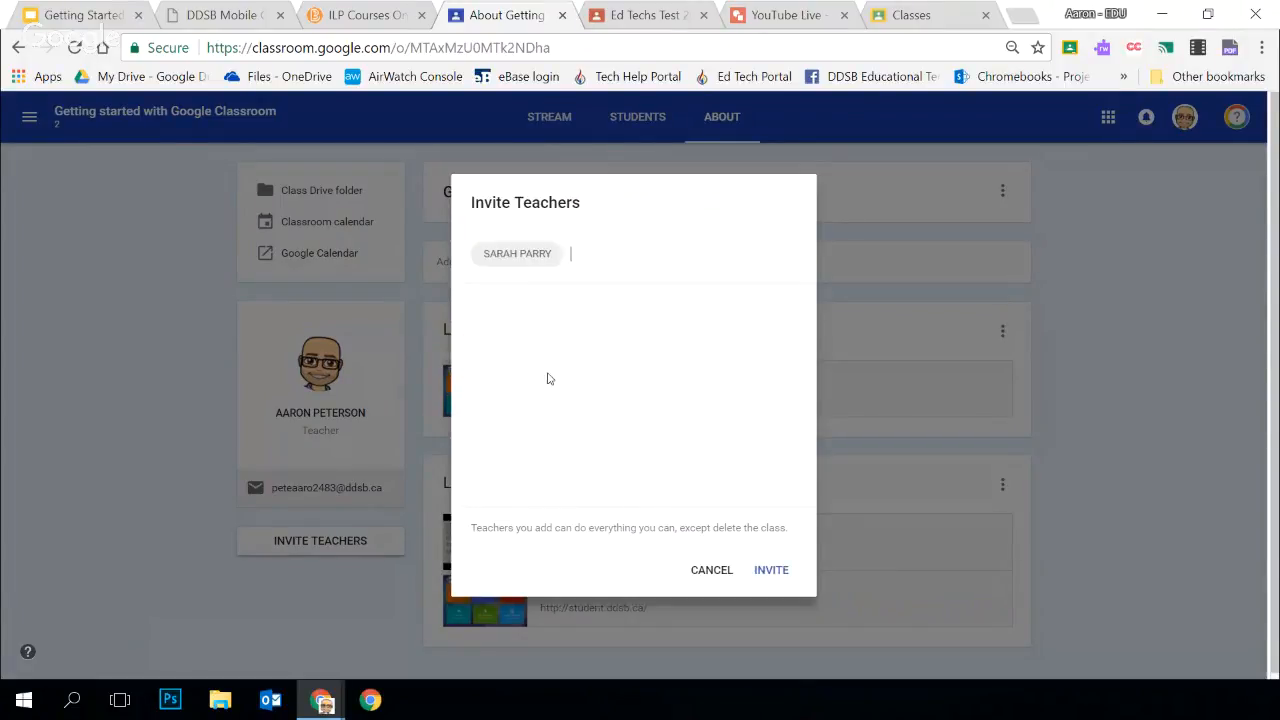
left_click(762, 574)
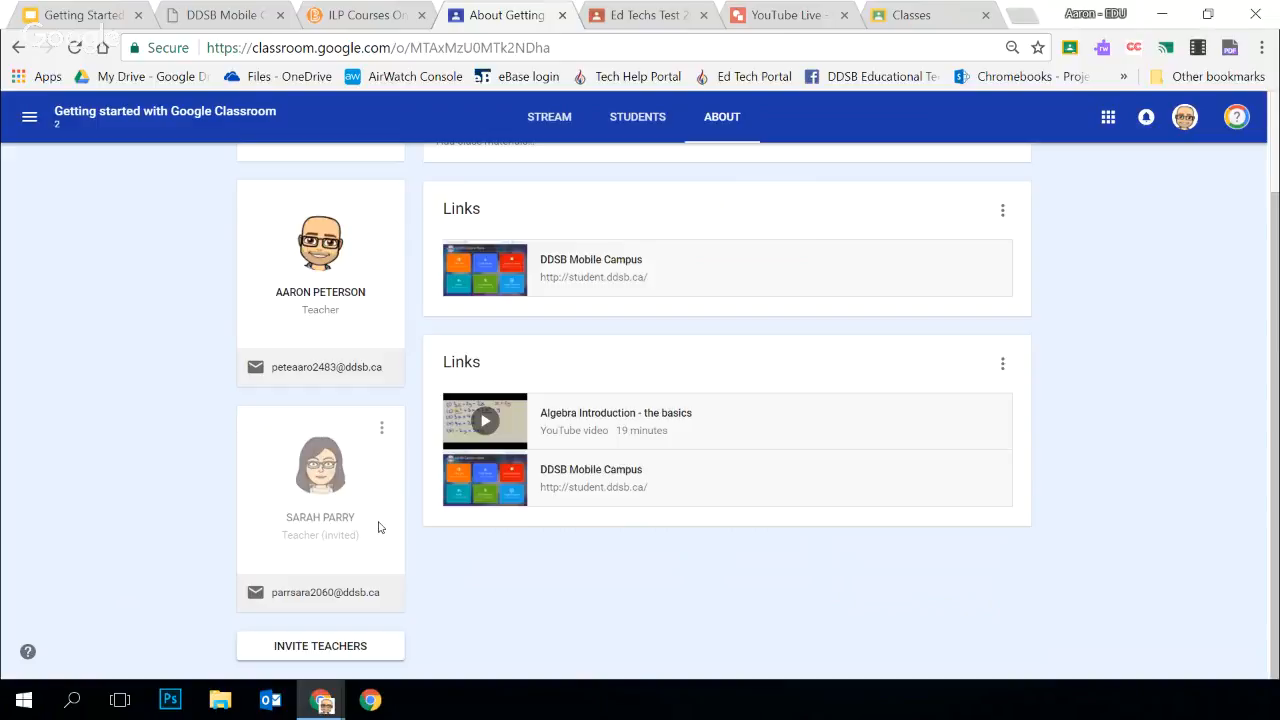
Remove the invited co-teacher from the class and confirm the removal
left_click(382, 430)
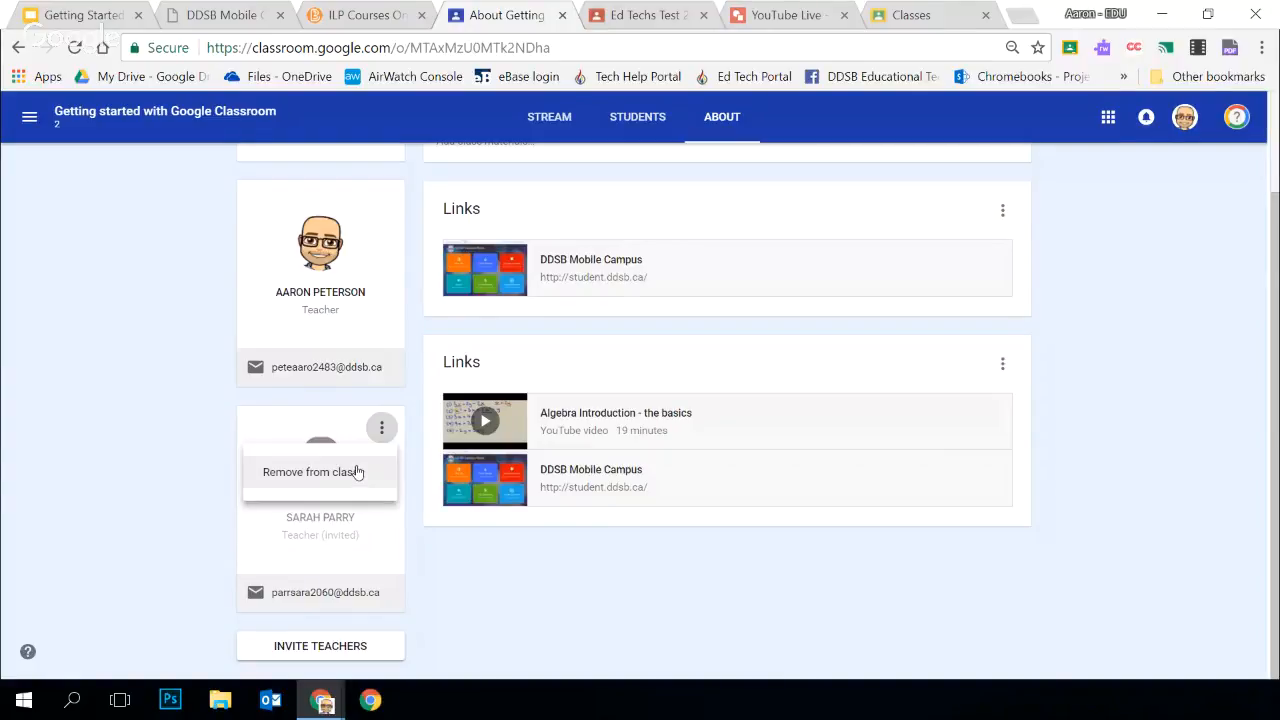
left_click(357, 472)
left_click(762, 426)
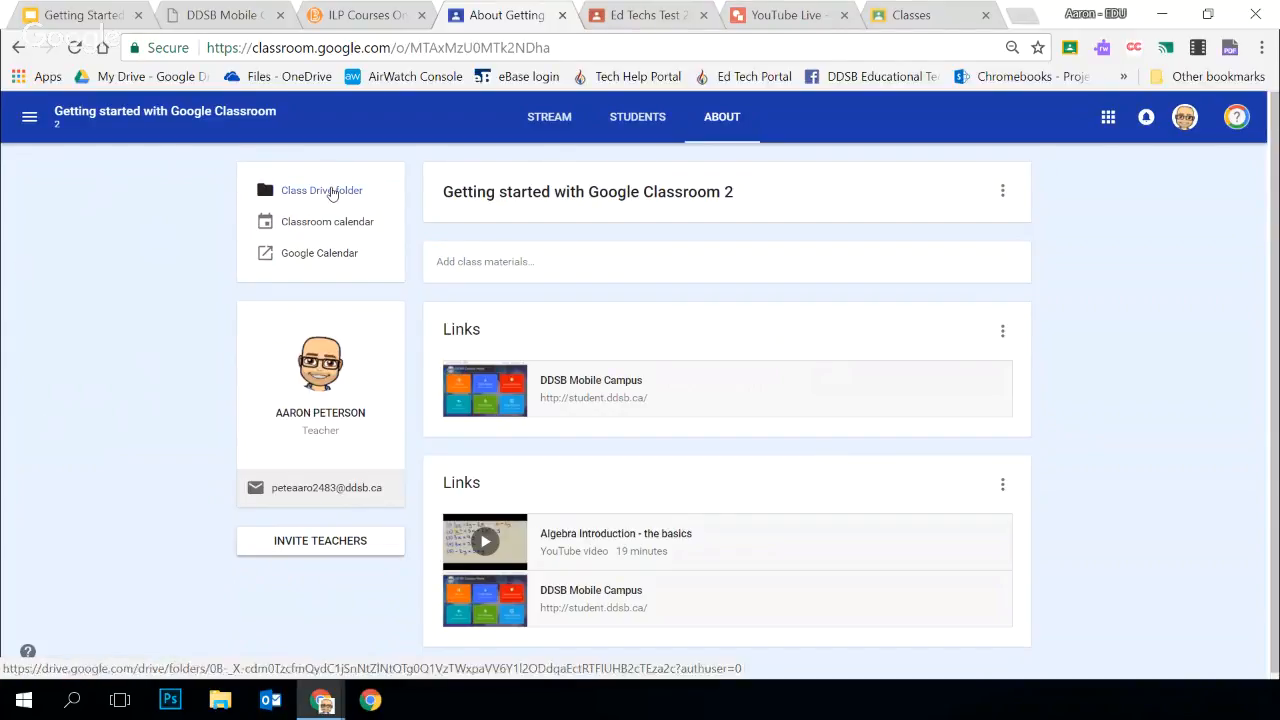
View the class's Google Drive folder, then close it and return to the About page
left_click(332, 191)
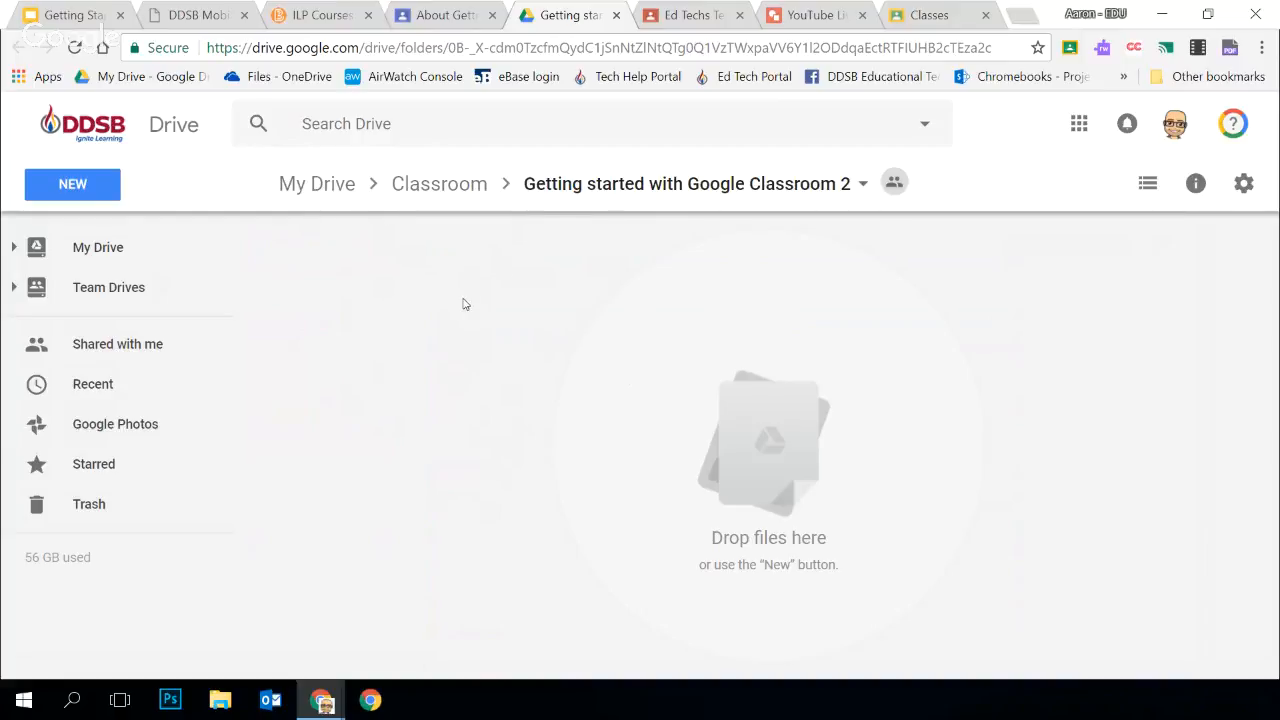
left_click(616, 16)
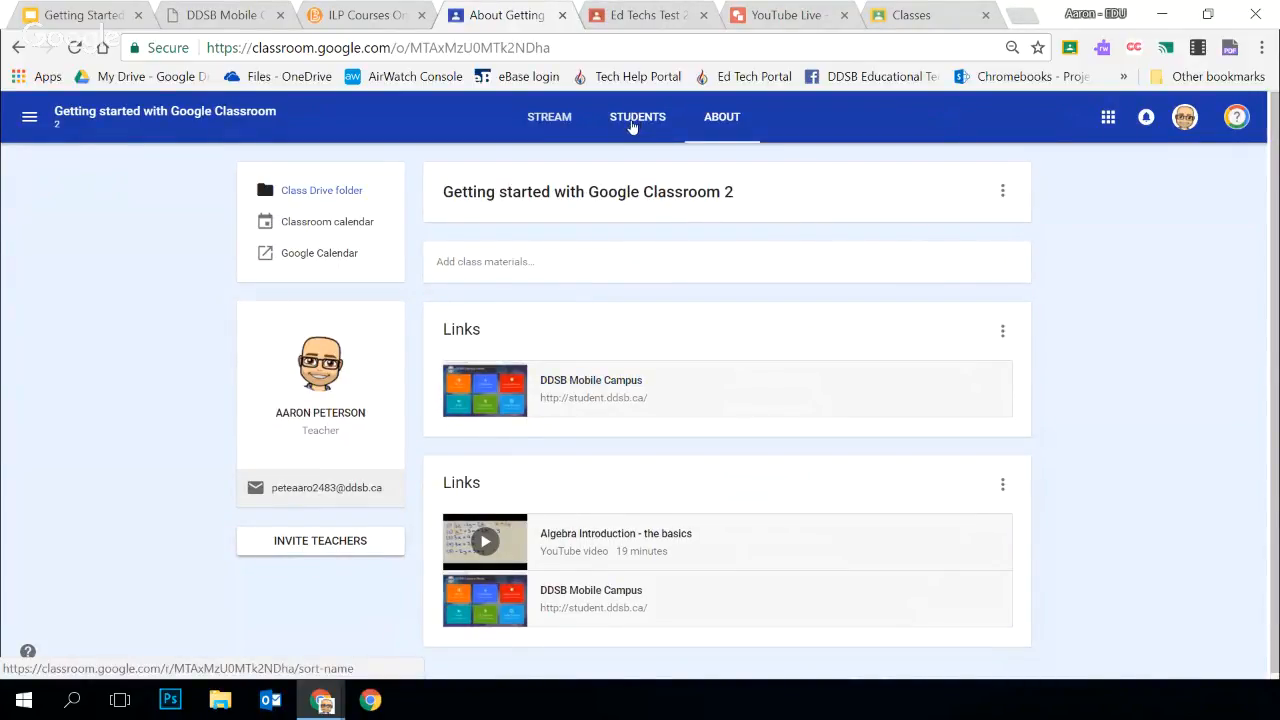
Invite a student to the class by searching for the student's name and choosing the matching account
left_click(632, 125)
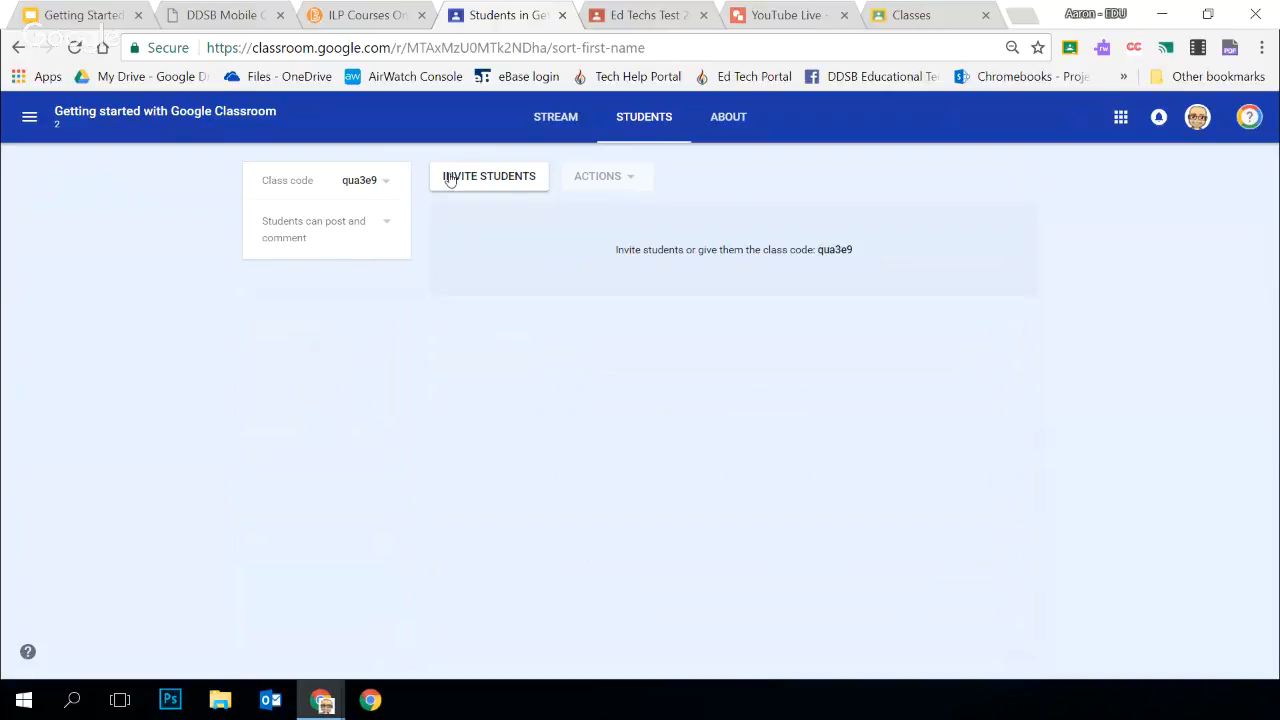
left_click(492, 181)
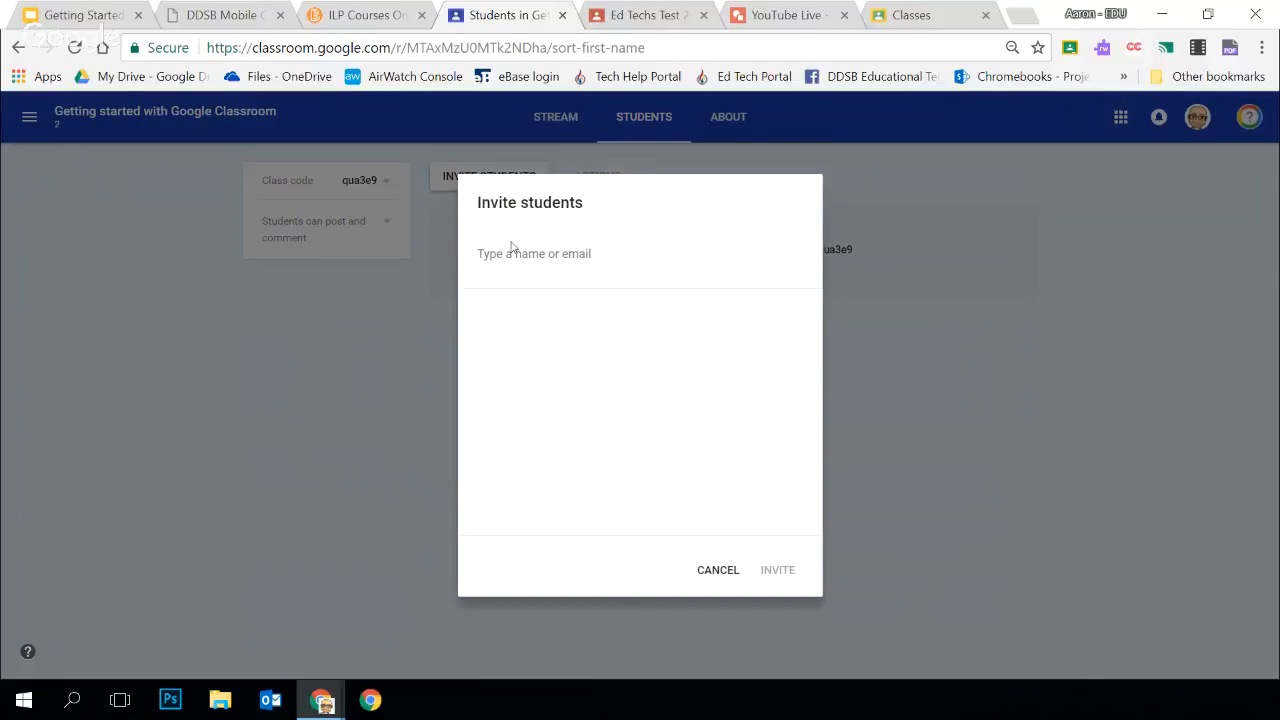
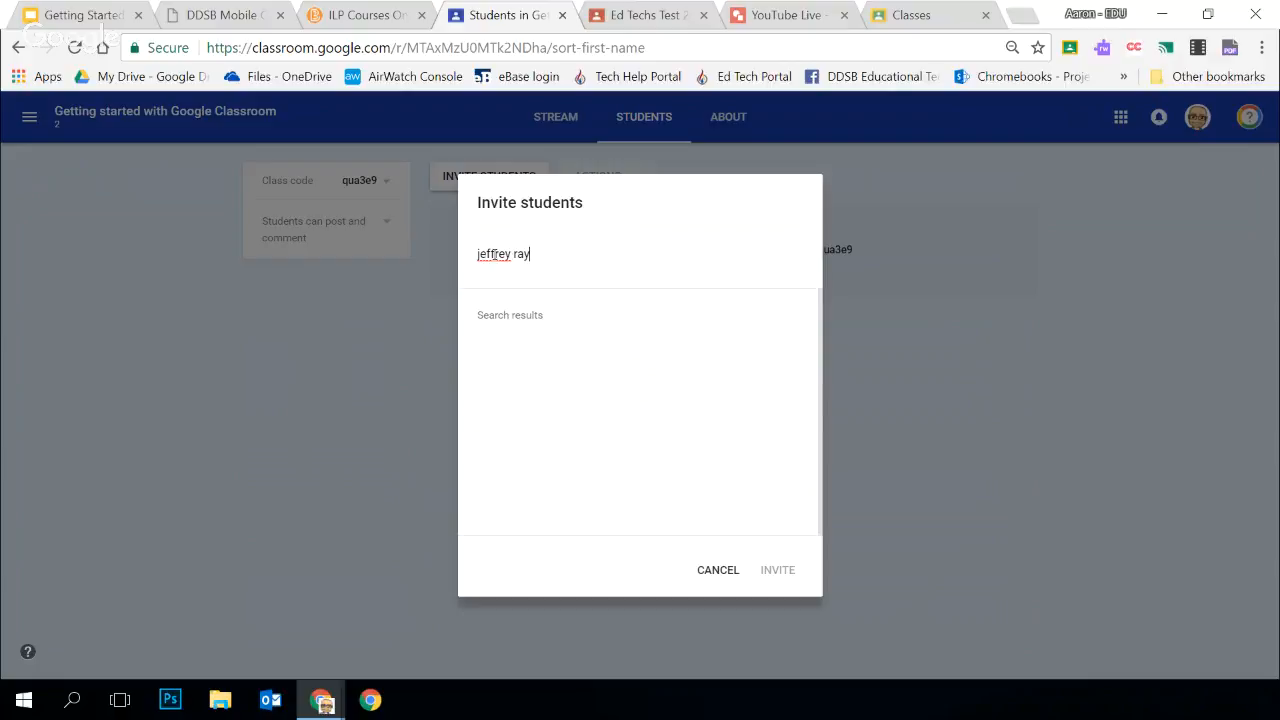
left_click(569, 373)
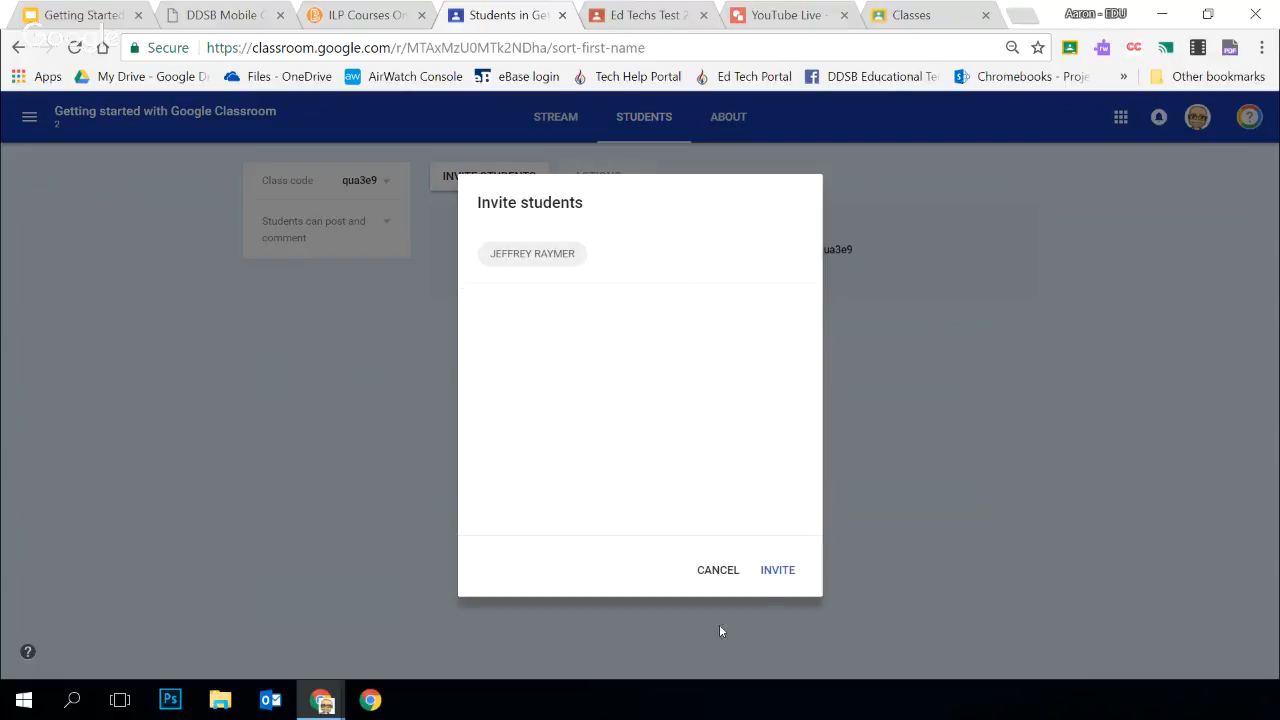
left_click(773, 572)
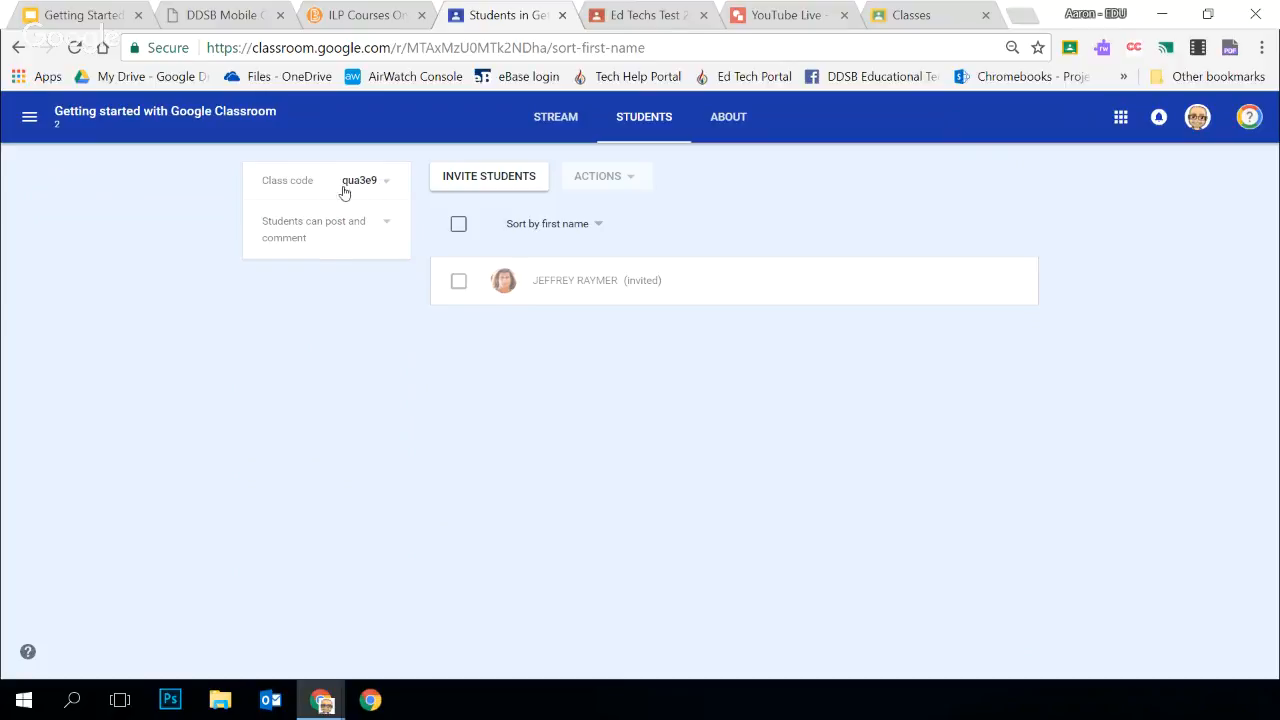
Display the class code and enlarge it to full screen
left_click(386, 182)
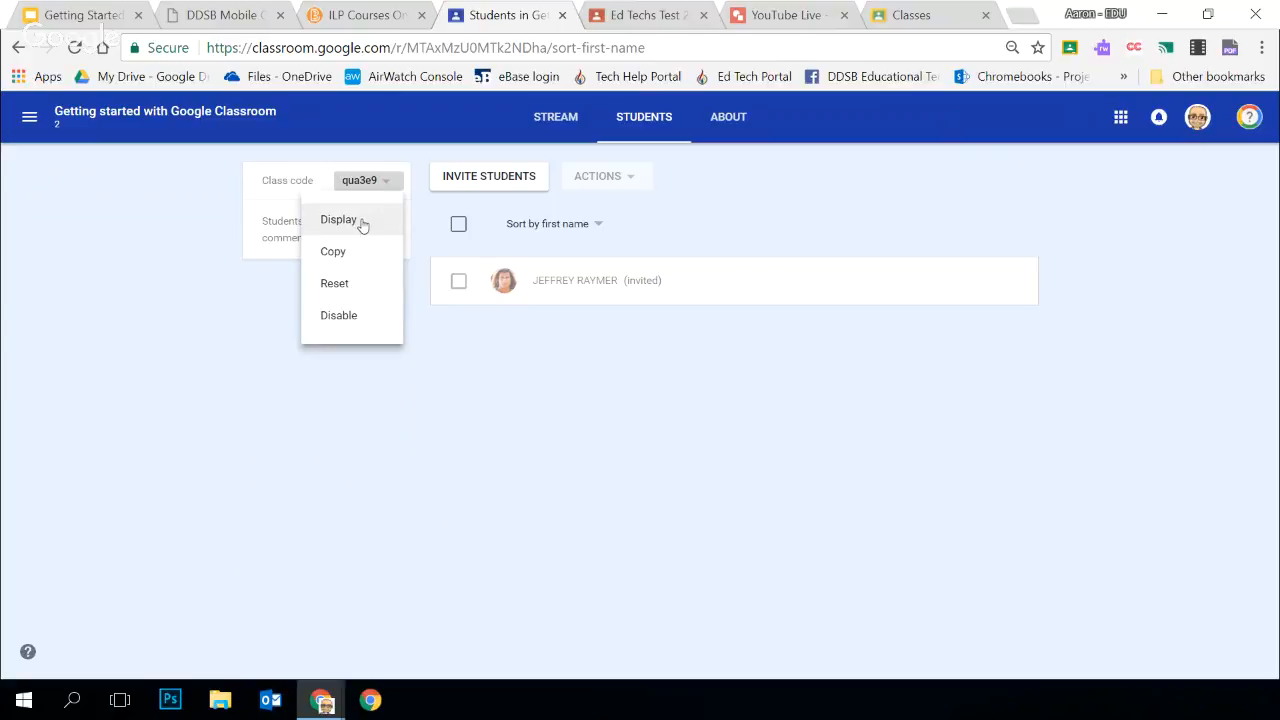
left_click(360, 221)
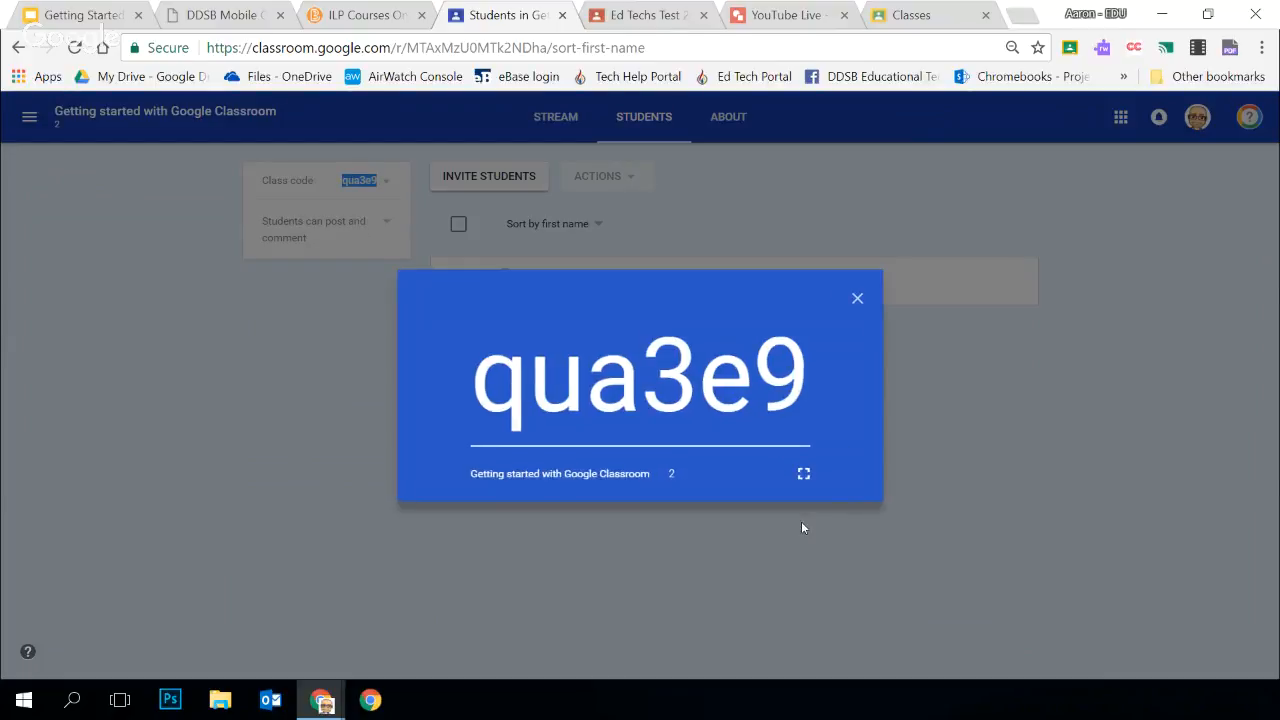
left_click(804, 476)
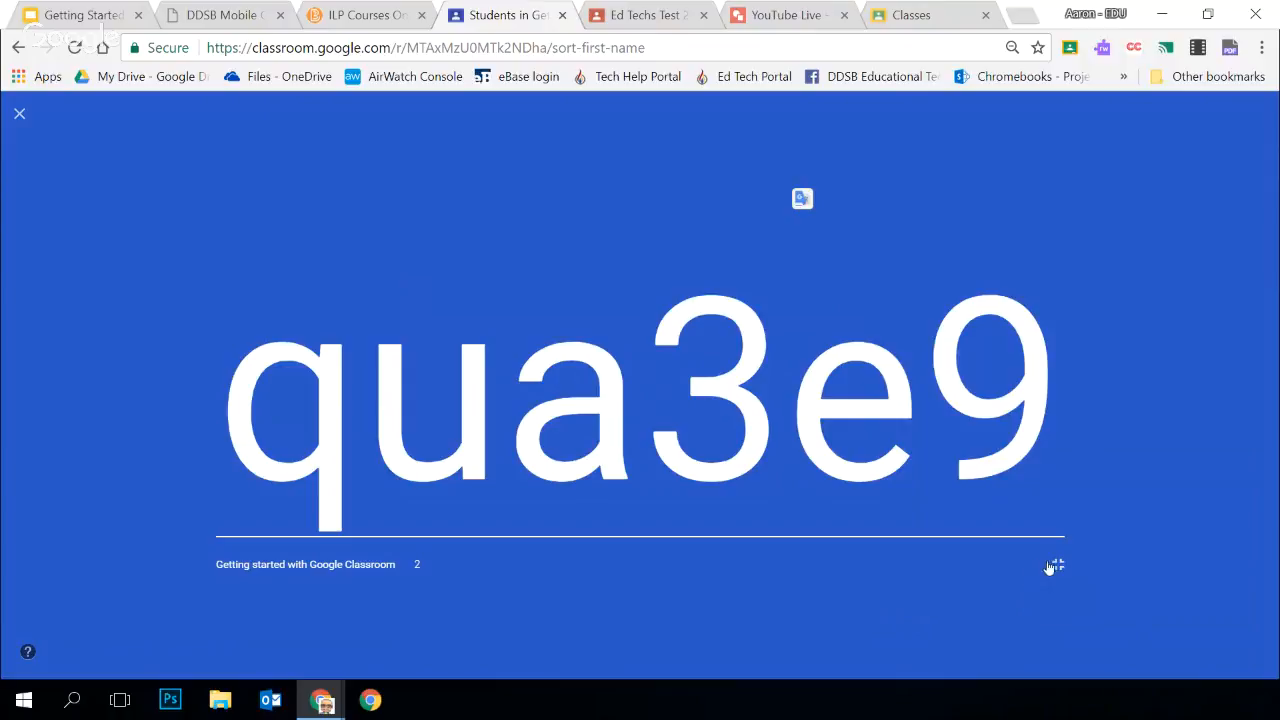
On the separate Classes page, try joining a class by entering a sample class code, and cancel without joining
left_click(915, 14)
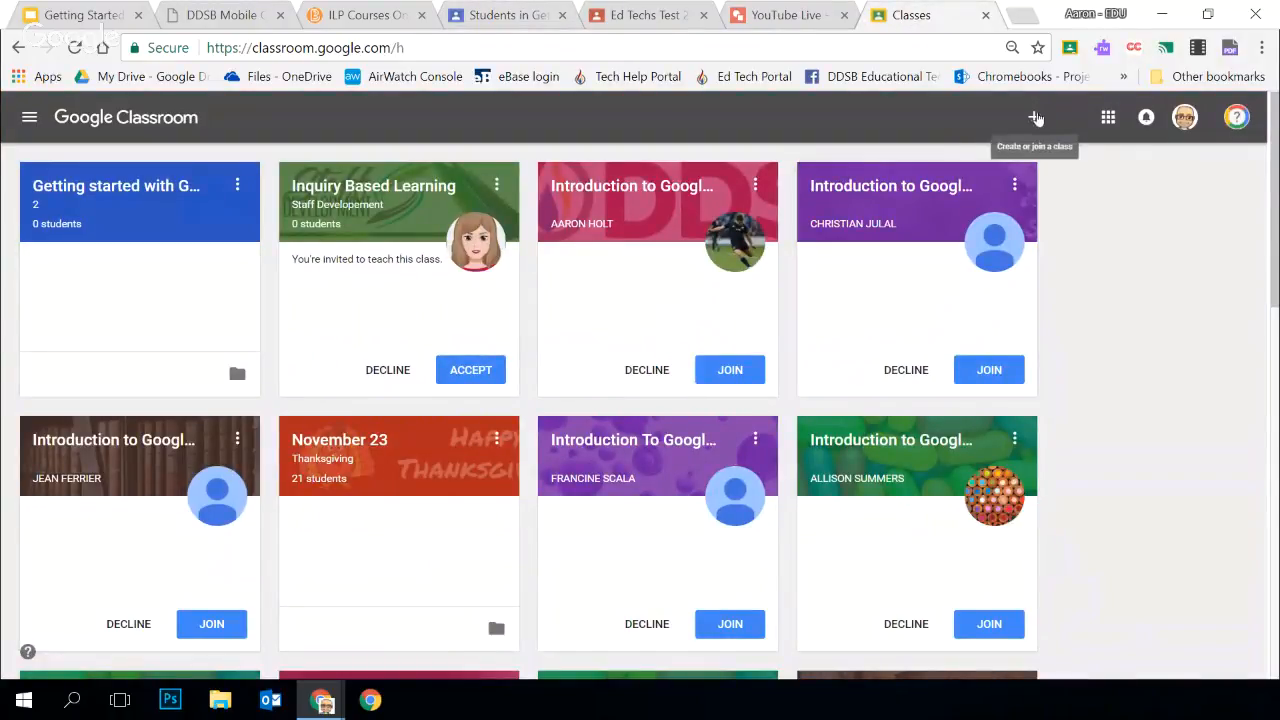
left_click(1034, 117)
left_click(1005, 163)
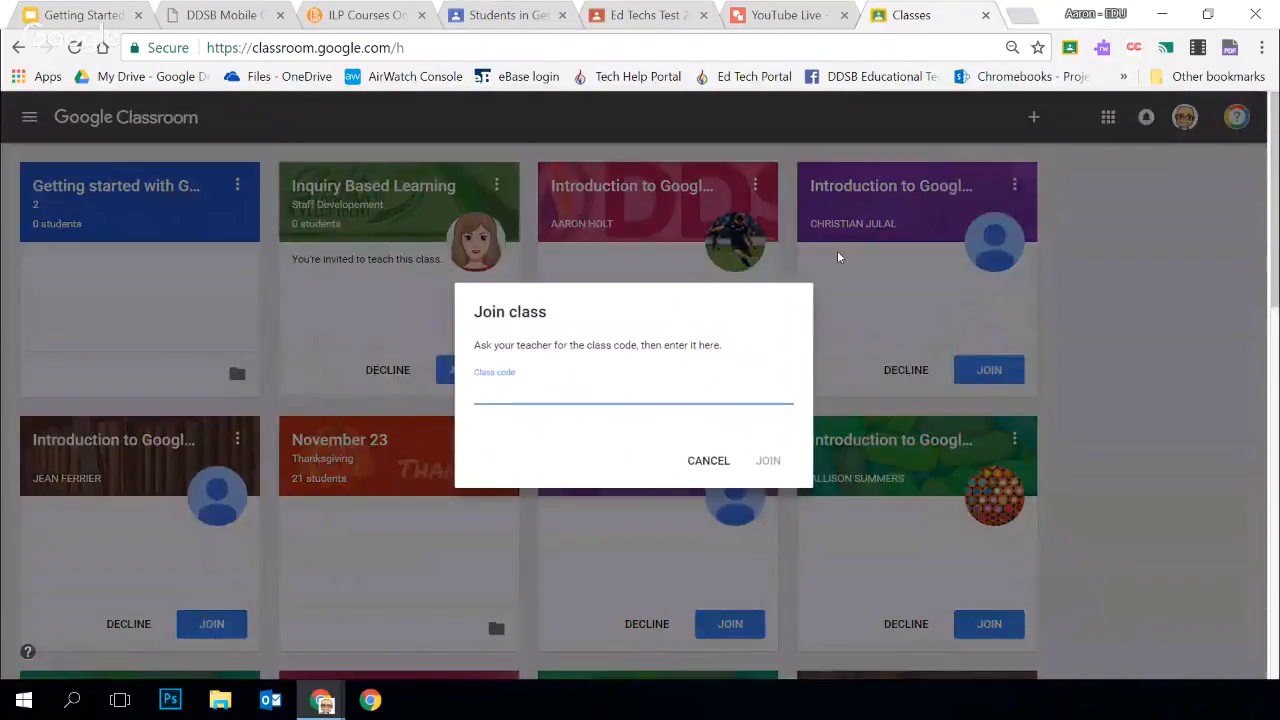
left_click(699, 462)
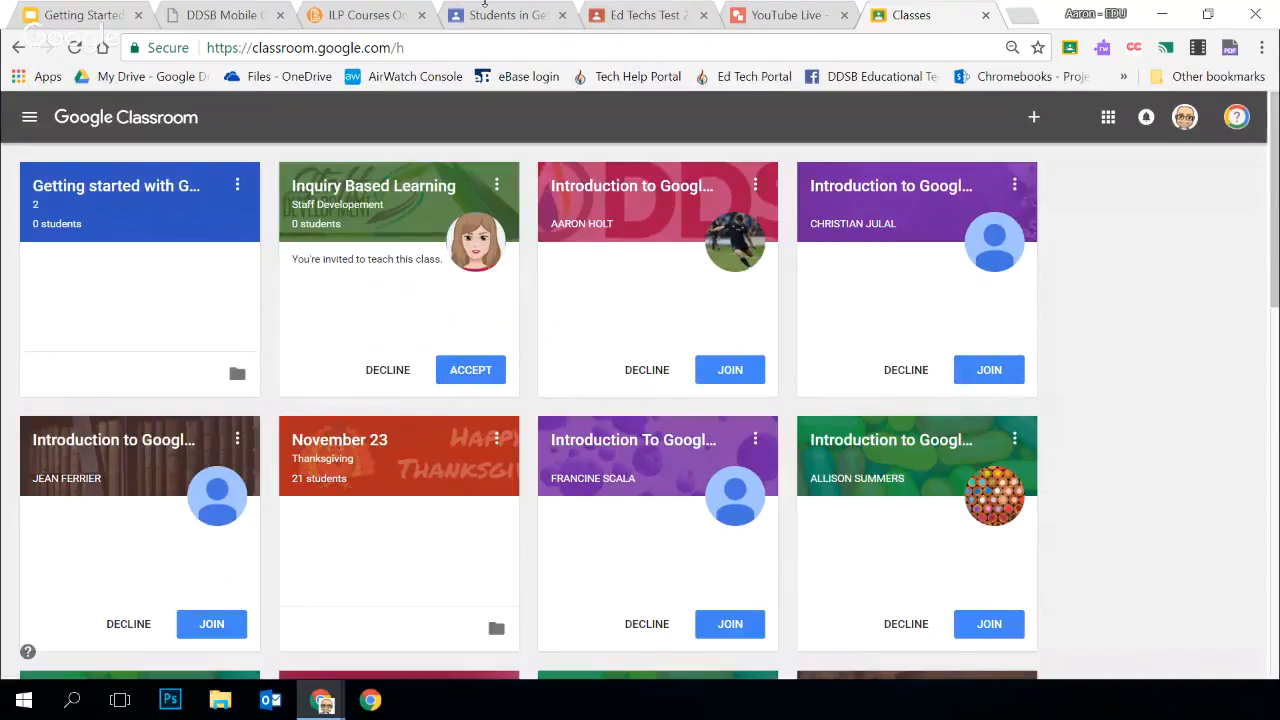
Return to the class's student roster and close the full-screen class code display
left_click(484, 8)
left_click(19, 114)
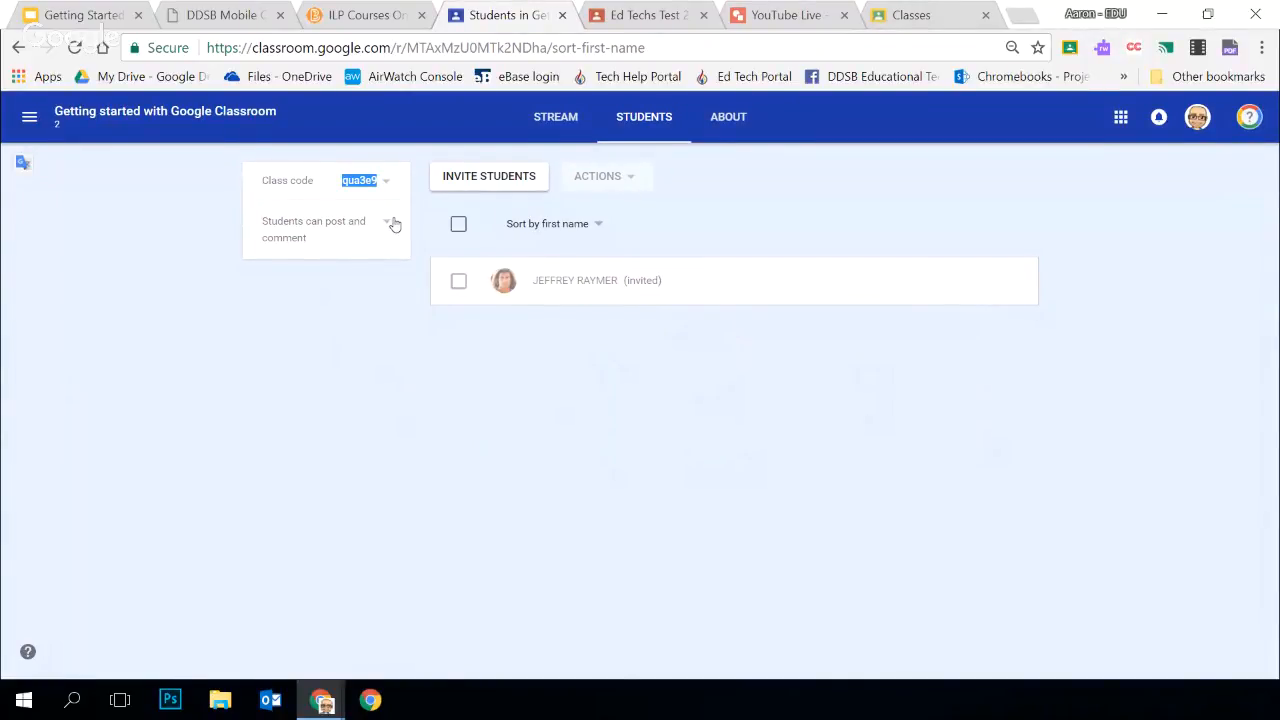
left_click(372, 322)
Try the "Only teachers can post or comment" permission for the class, and settle on "Students can only comment"
left_click(388, 224)
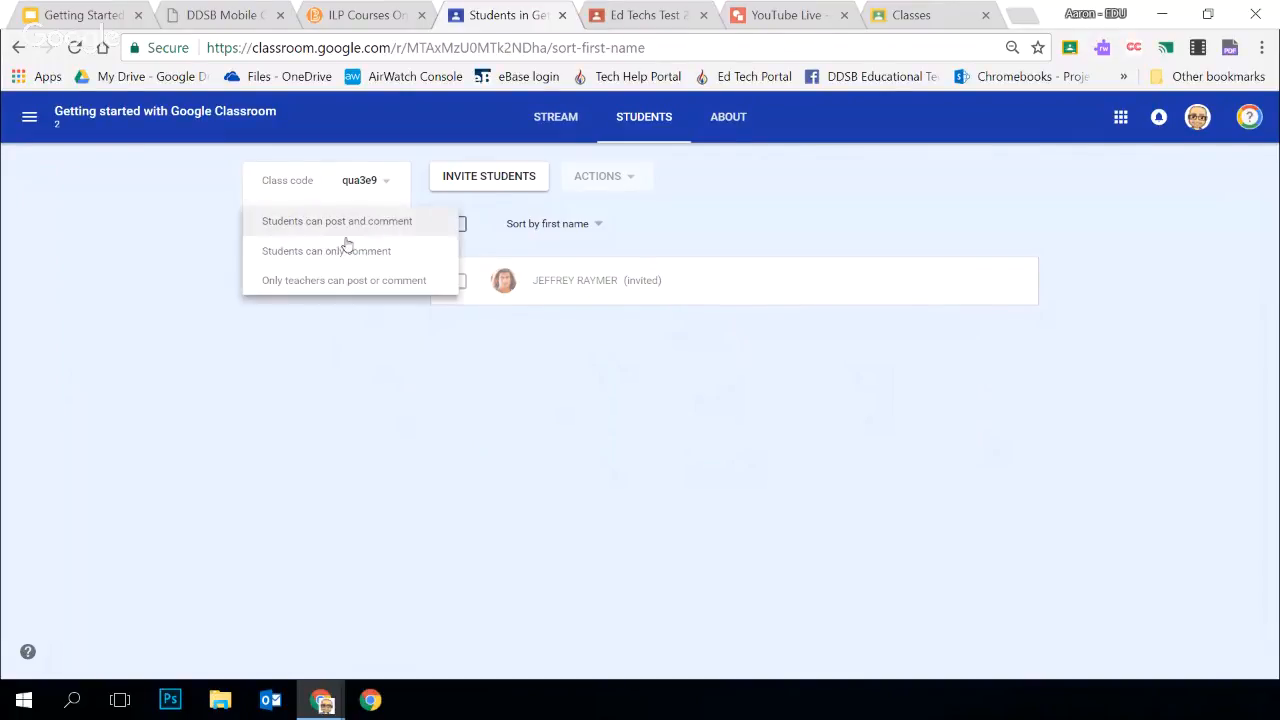
left_click(437, 281)
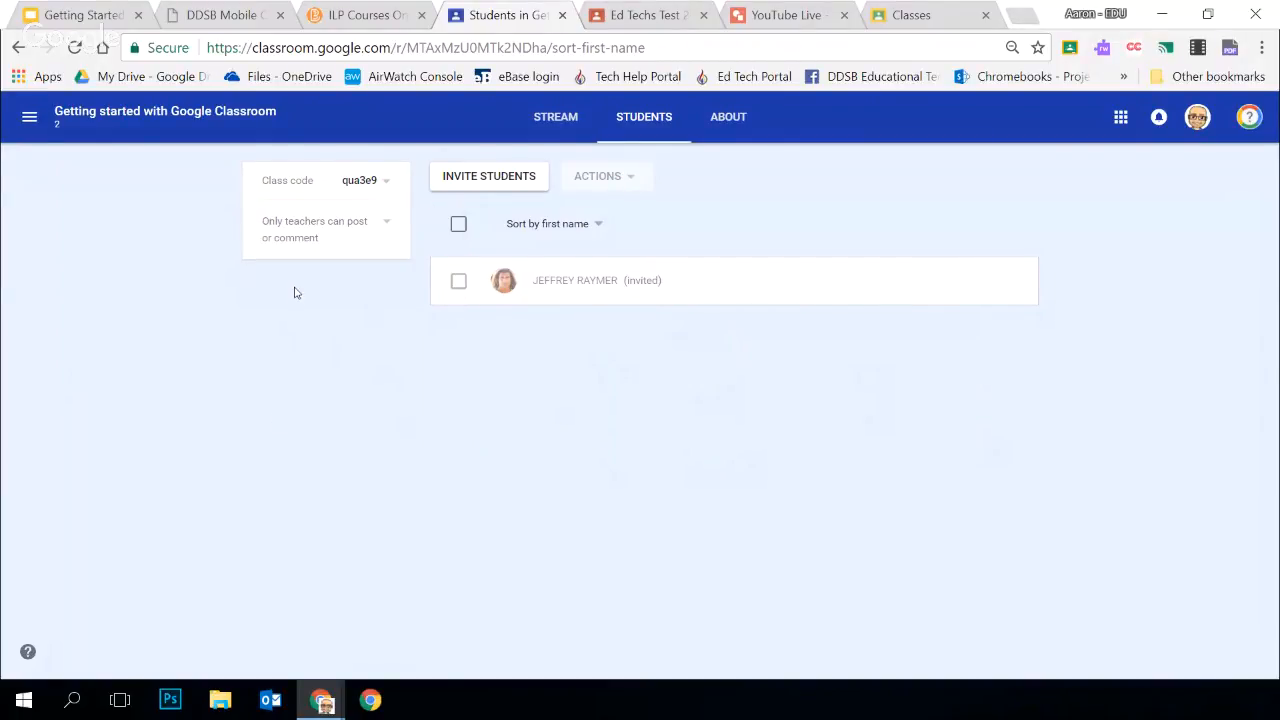
left_click(360, 214)
left_click(357, 194)
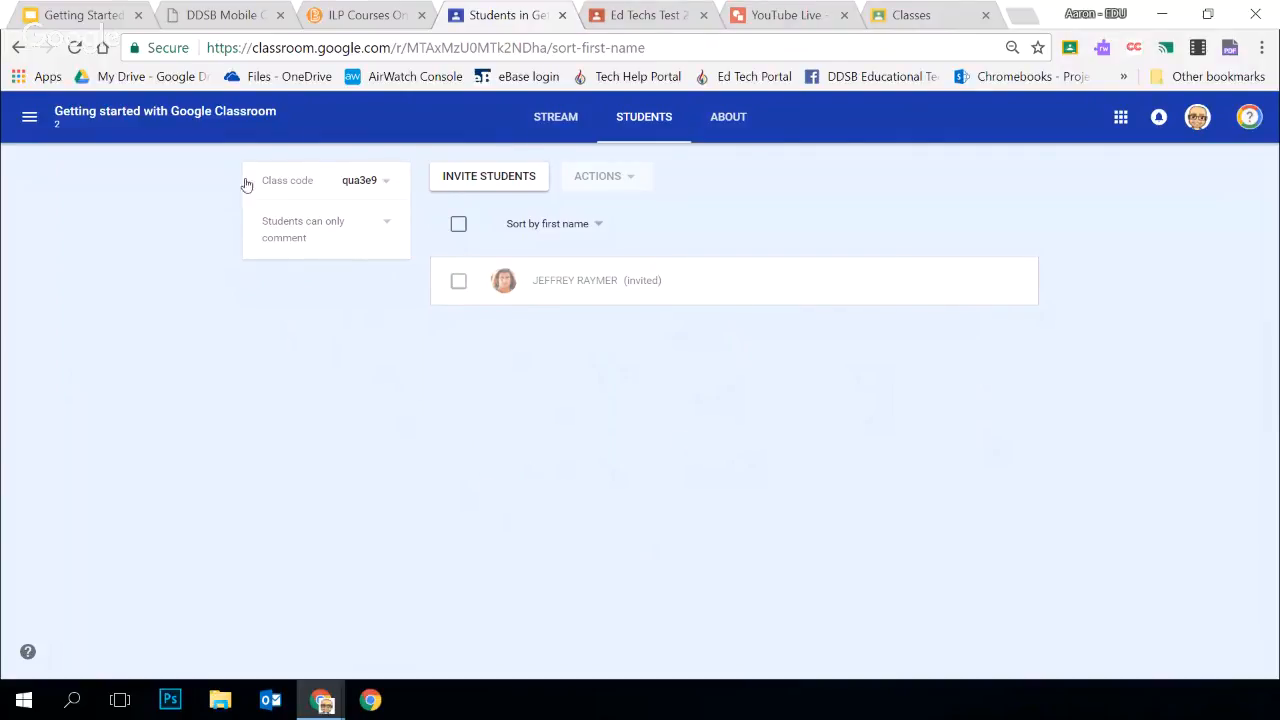
Open the class stream and highlight the class title in the banner before clearing the selection
left_click(548, 118)
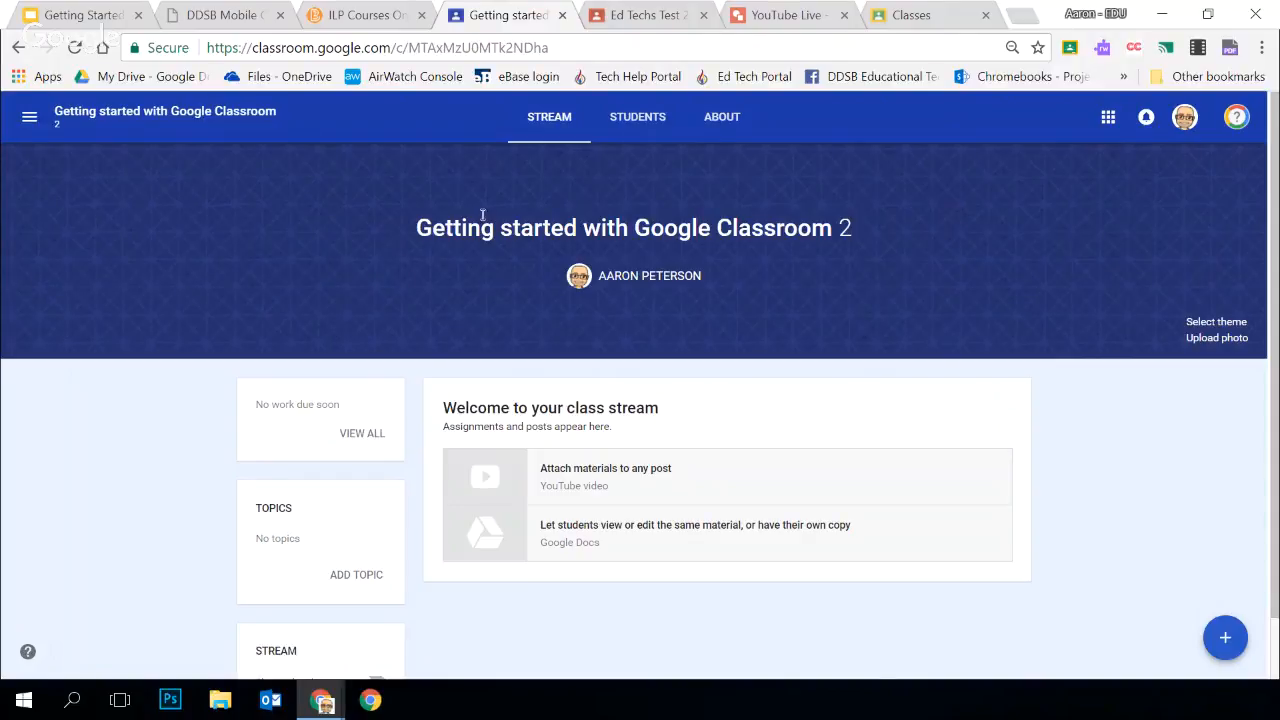
left_click_drag(416, 226, 886, 240)
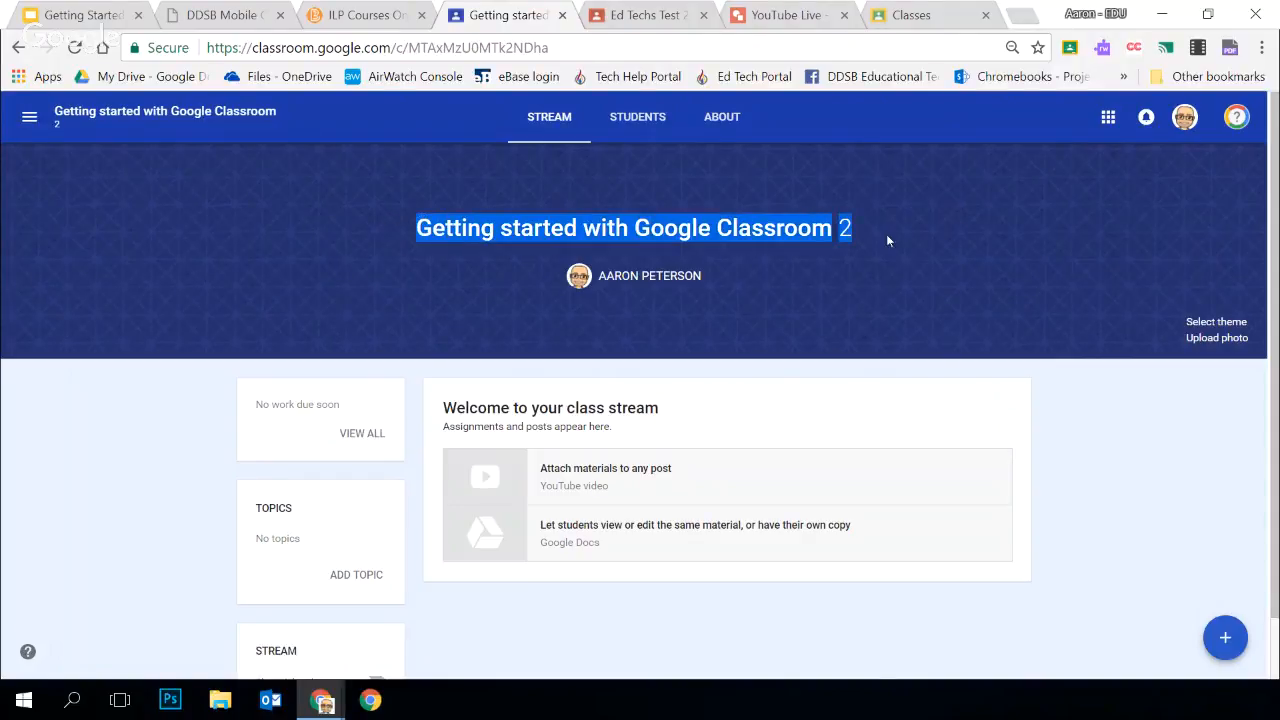
left_click(380, 302)
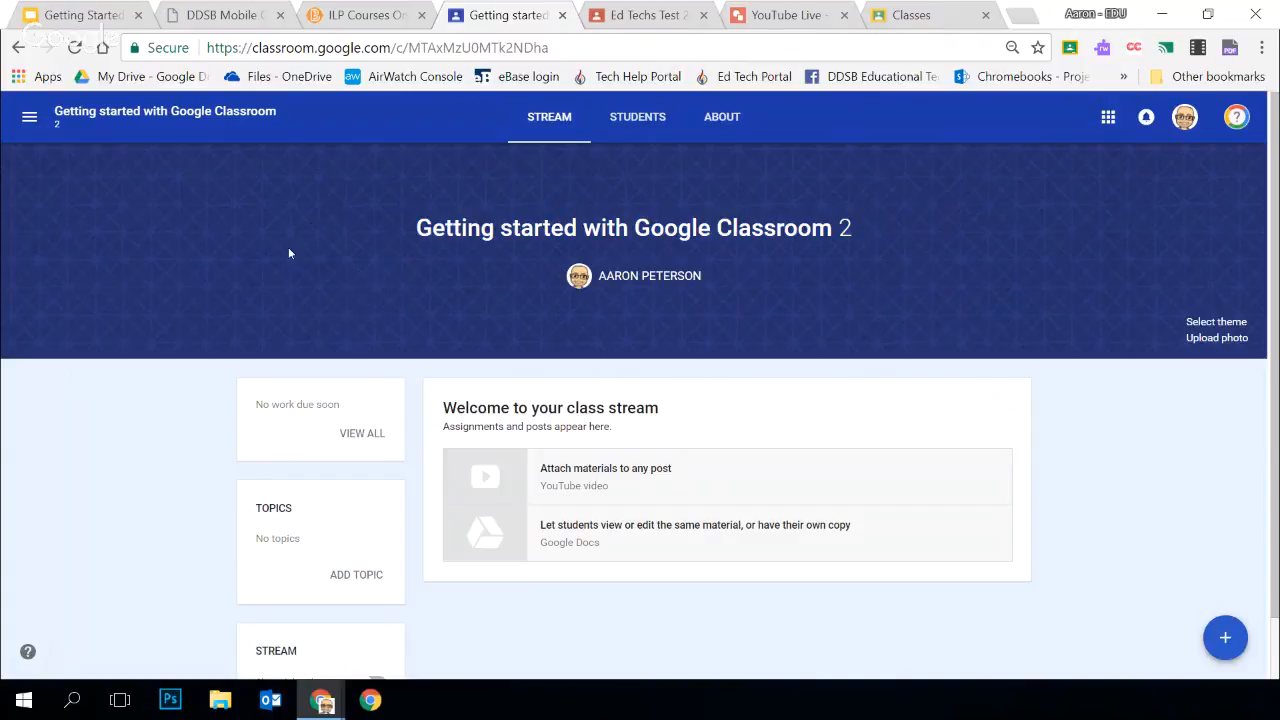
Switch to the Ed Techs Test 2017 class and back to Getting started with Google Classroom 2, and review the class list
left_click(30, 120)
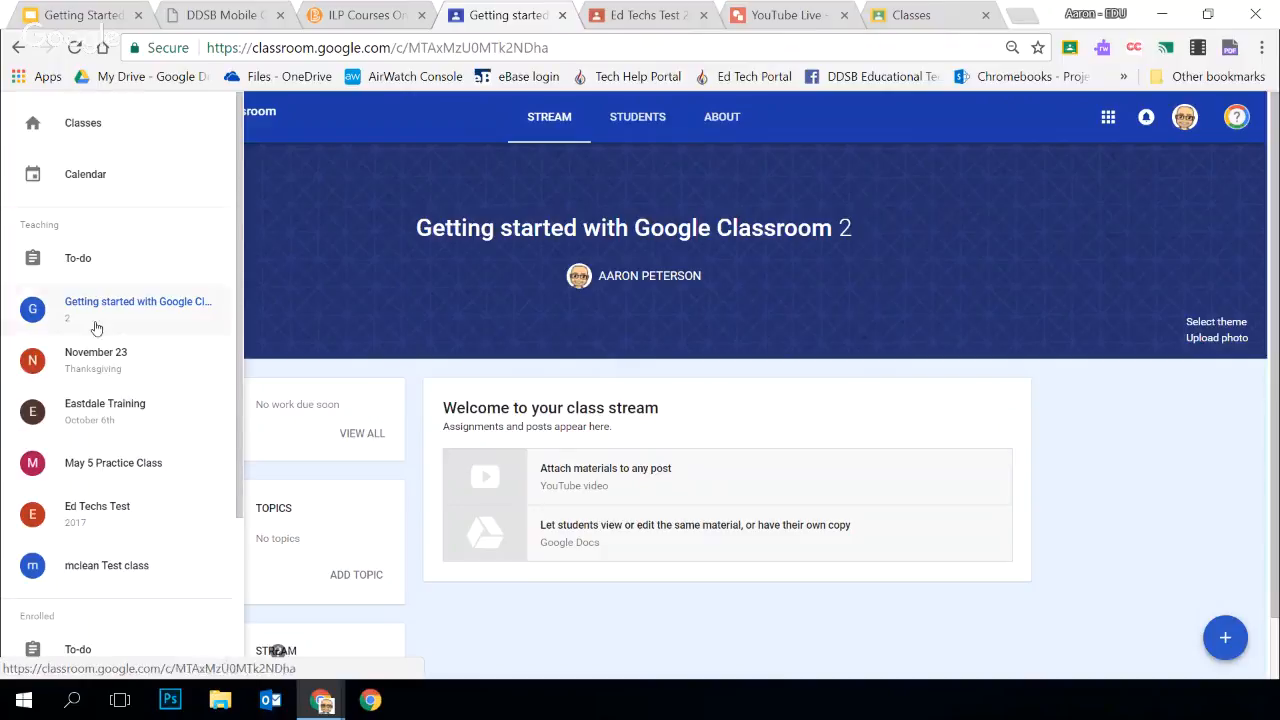
left_click(88, 515)
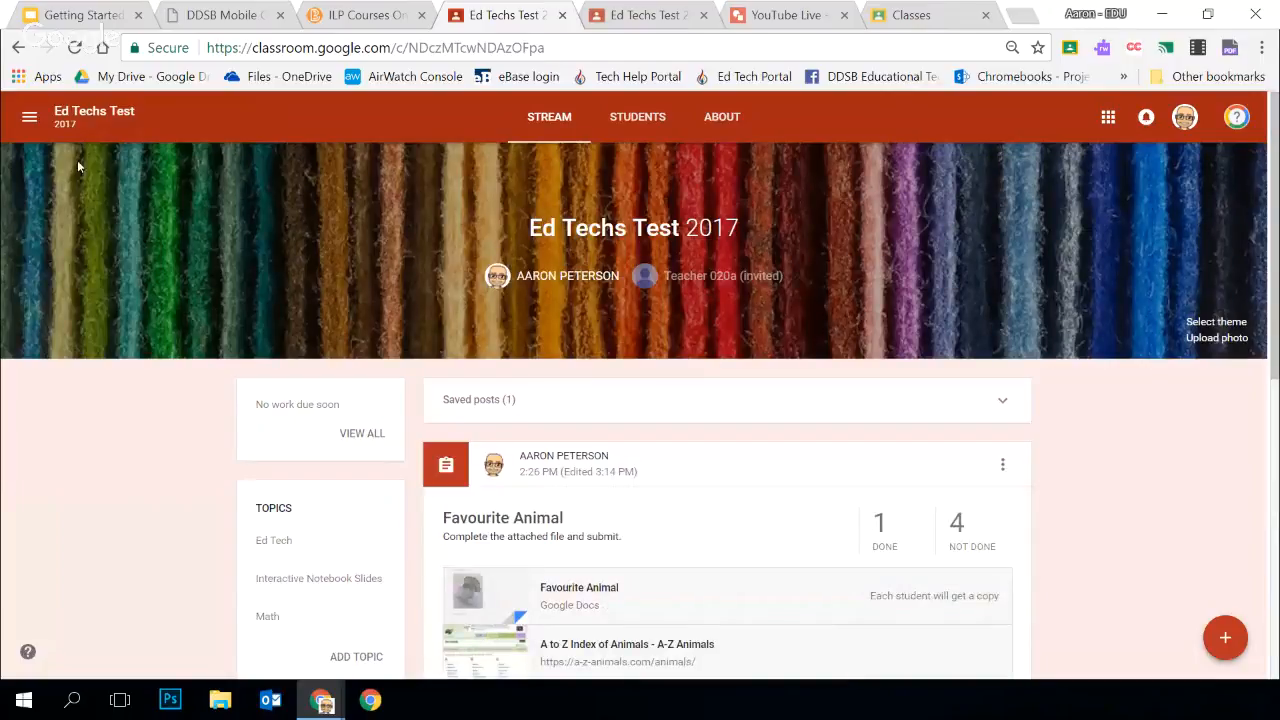
left_click(29, 116)
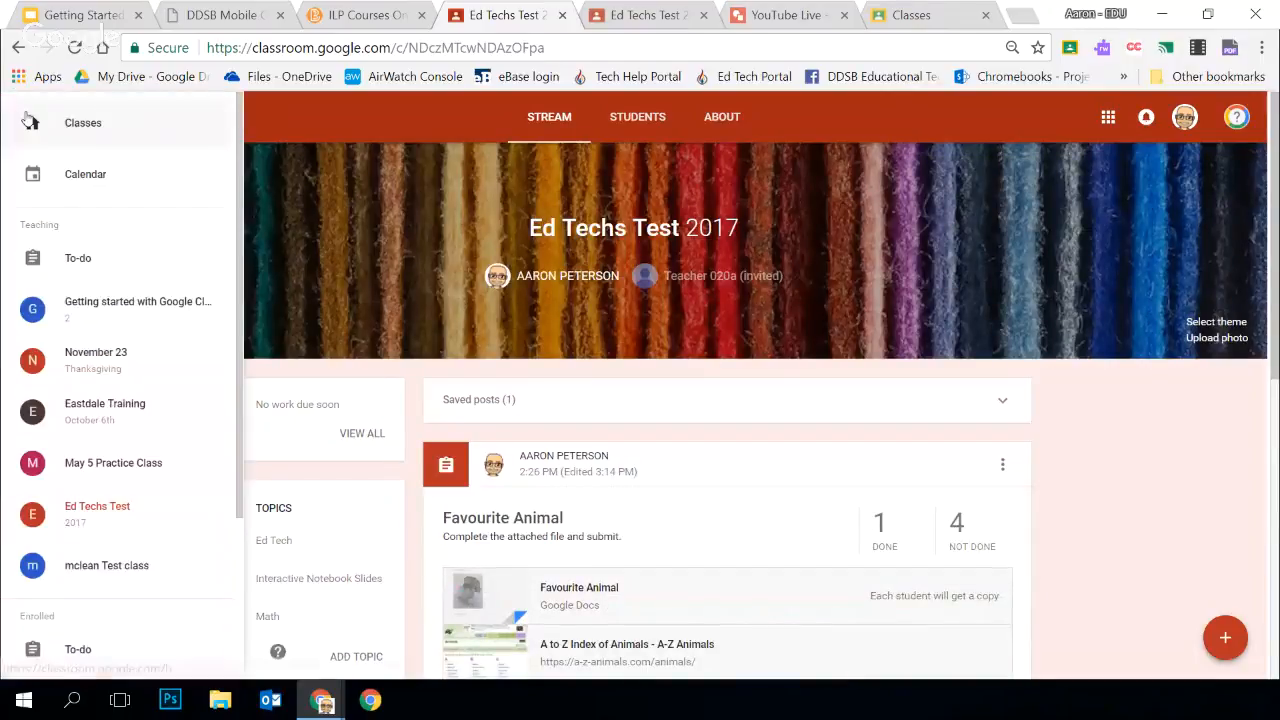
left_click(115, 322)
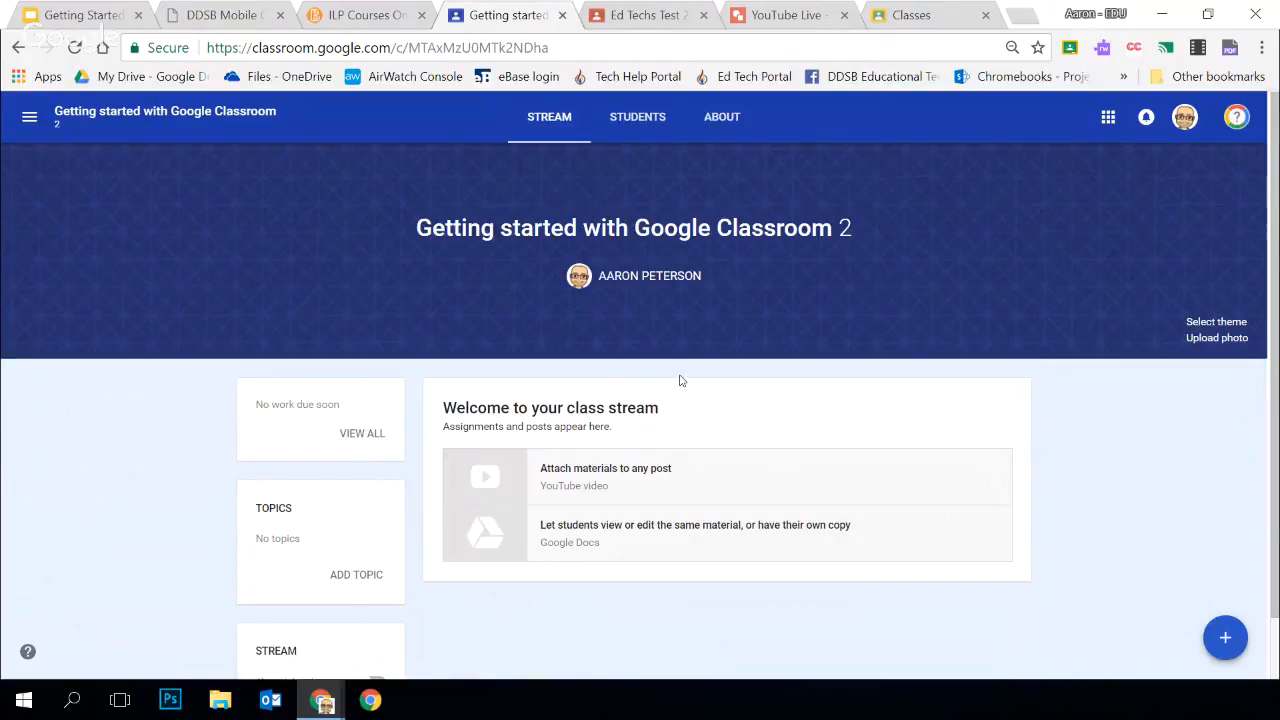
left_click(33, 121)
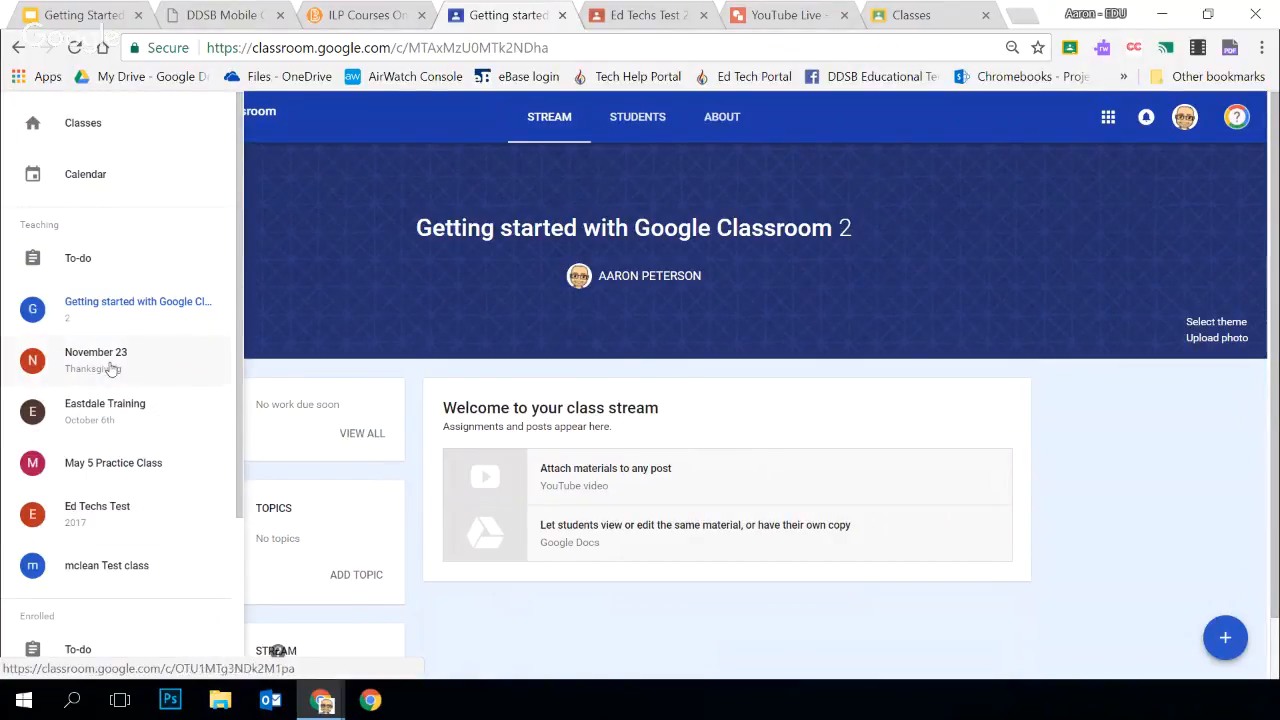
left_click(387, 301)
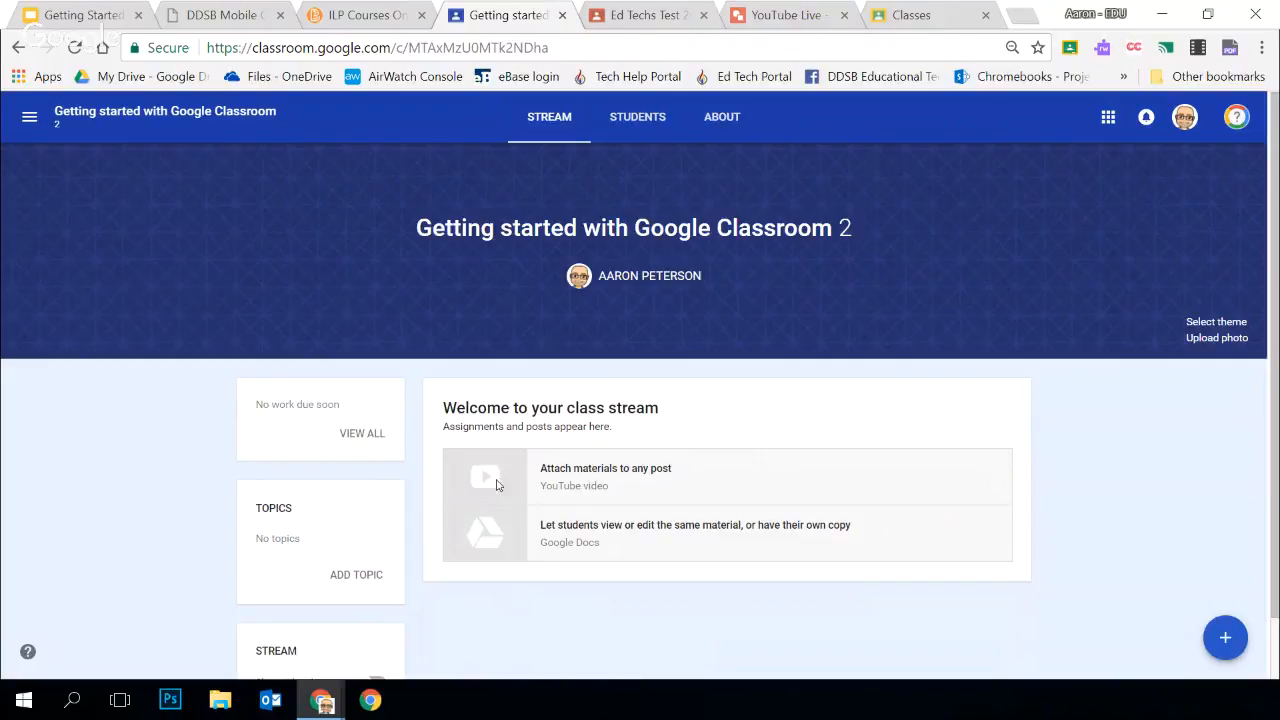
Create an announcement for all students with the text "Visit this link"
scroll(436, 432, "down", 1)
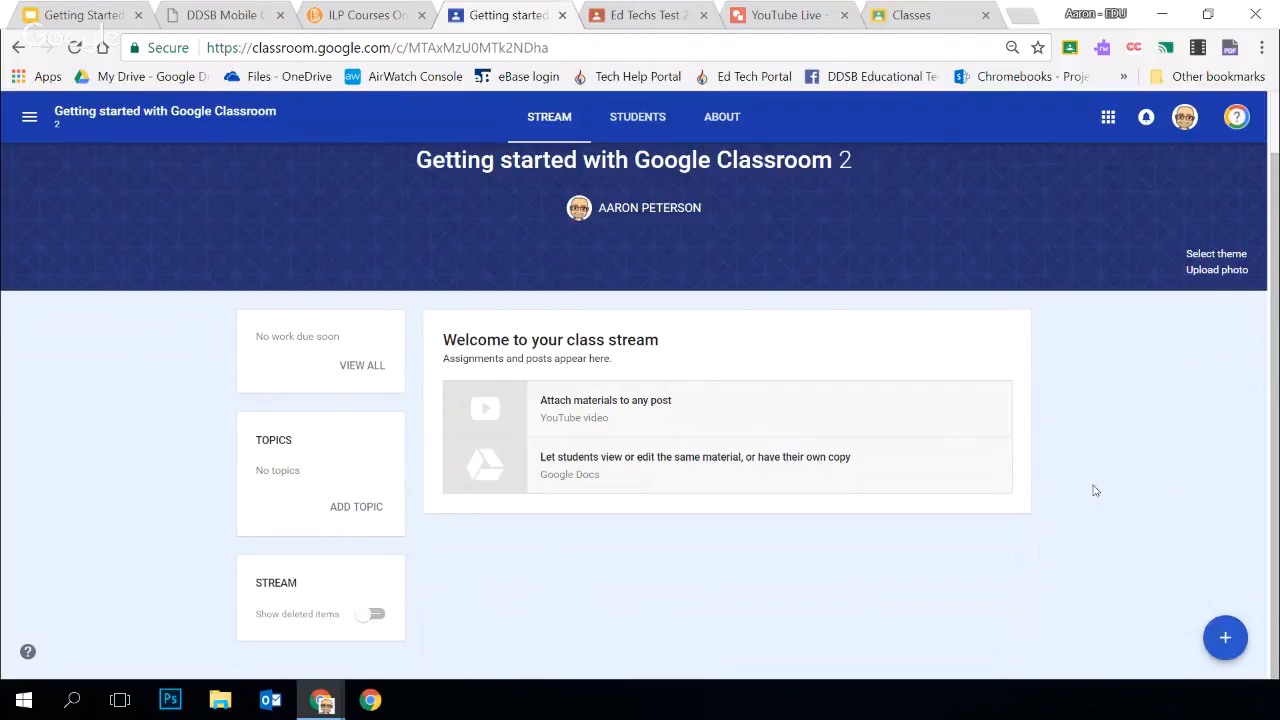
mouse_move(1228, 639)
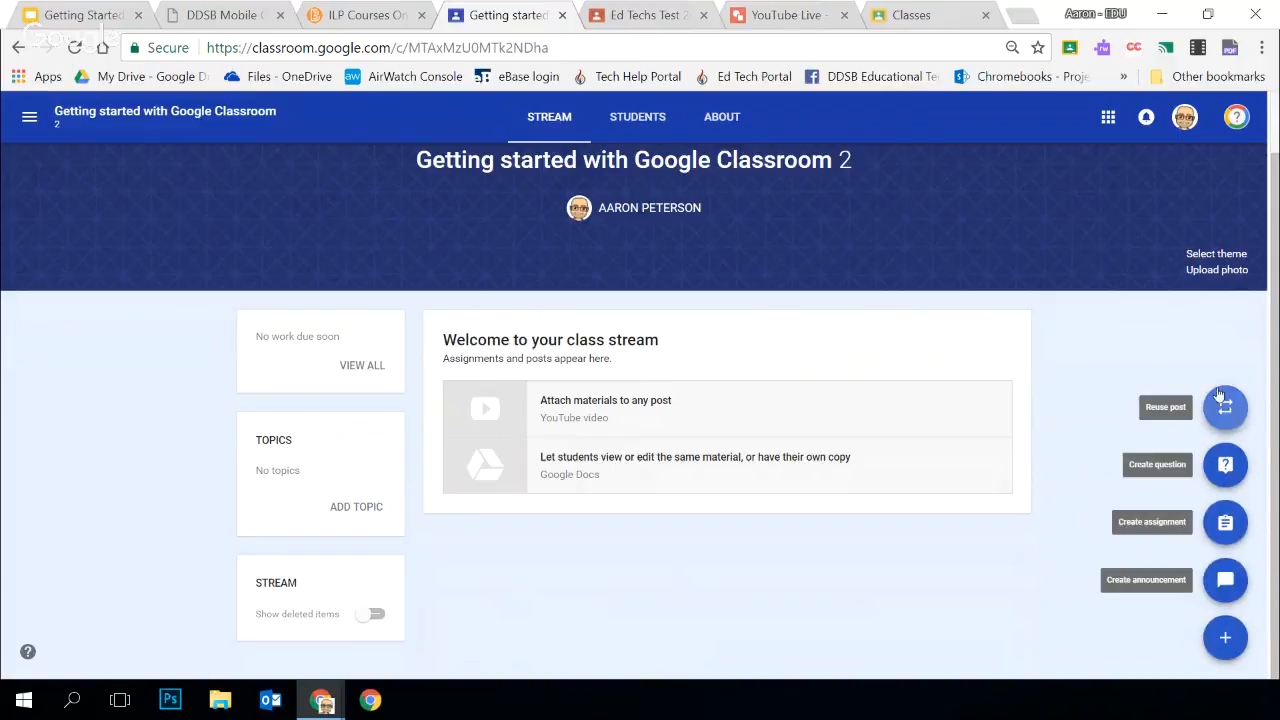
left_click(1222, 582)
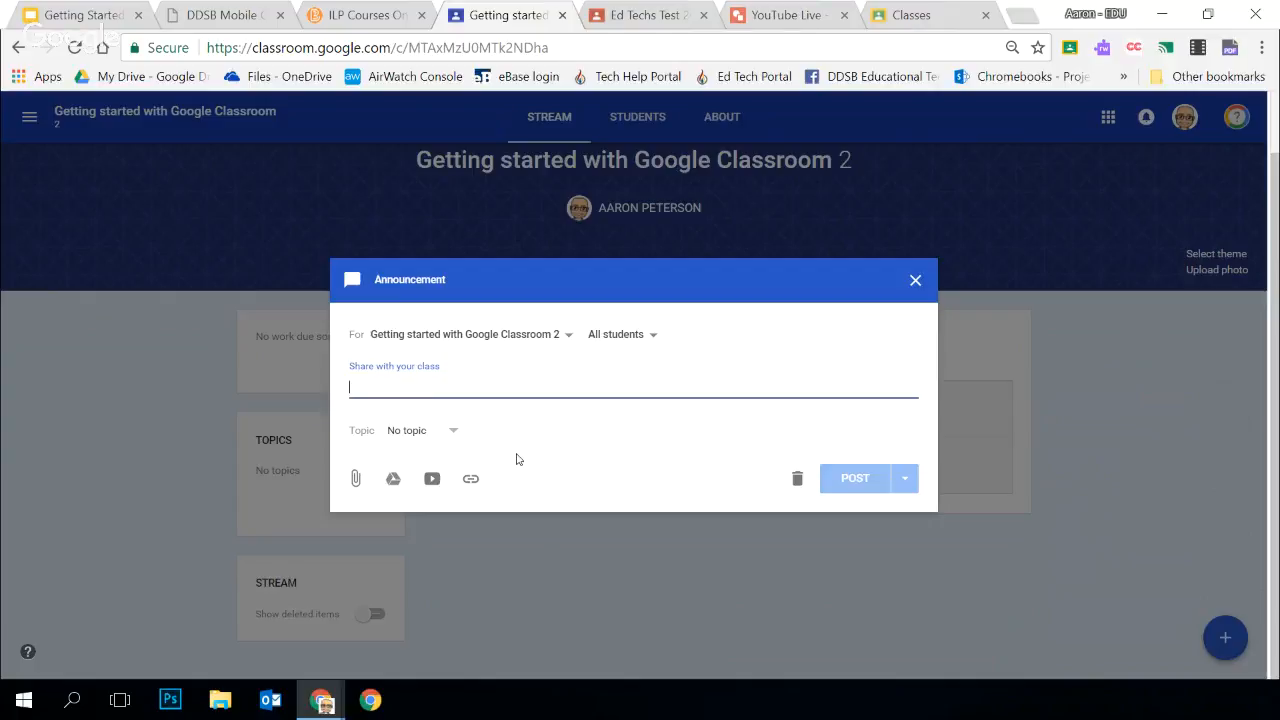
type("Studenet")
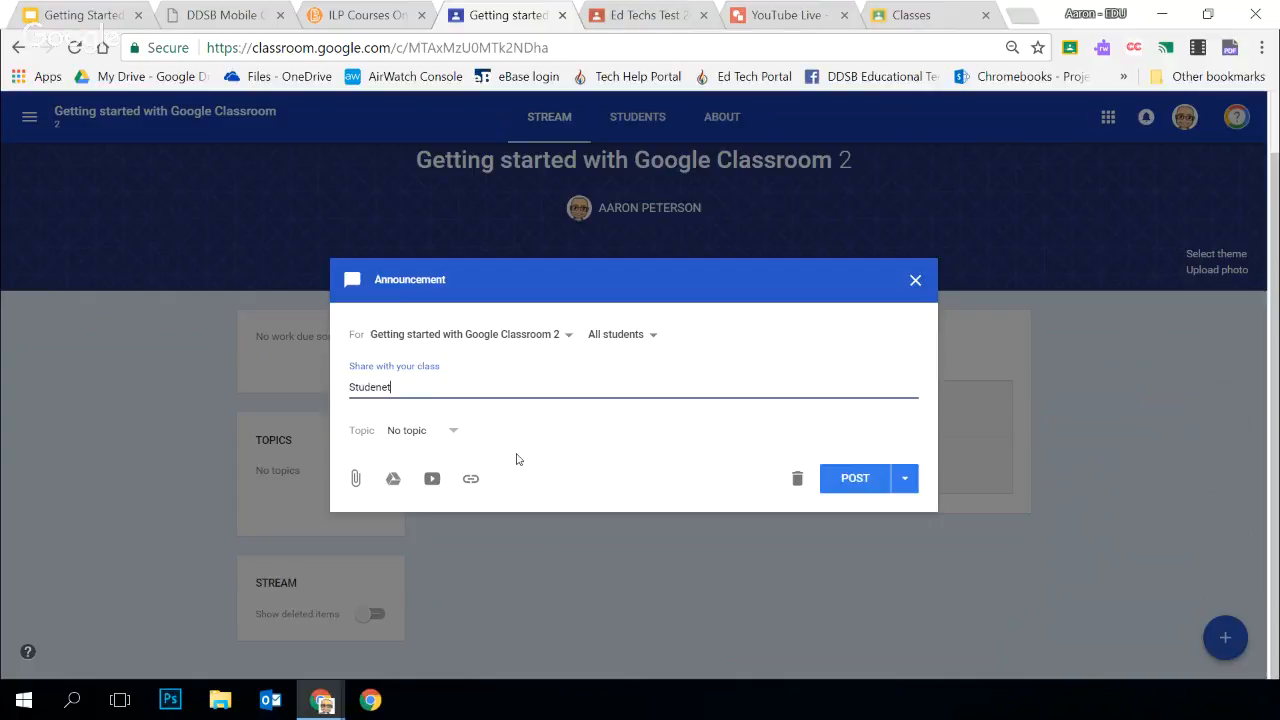
key("BackSpace")
key("BackSpace")
key("BackSpace")
key("BackSpace")
key("BackSpace")
key("BackSpace")
type("Visit this link")
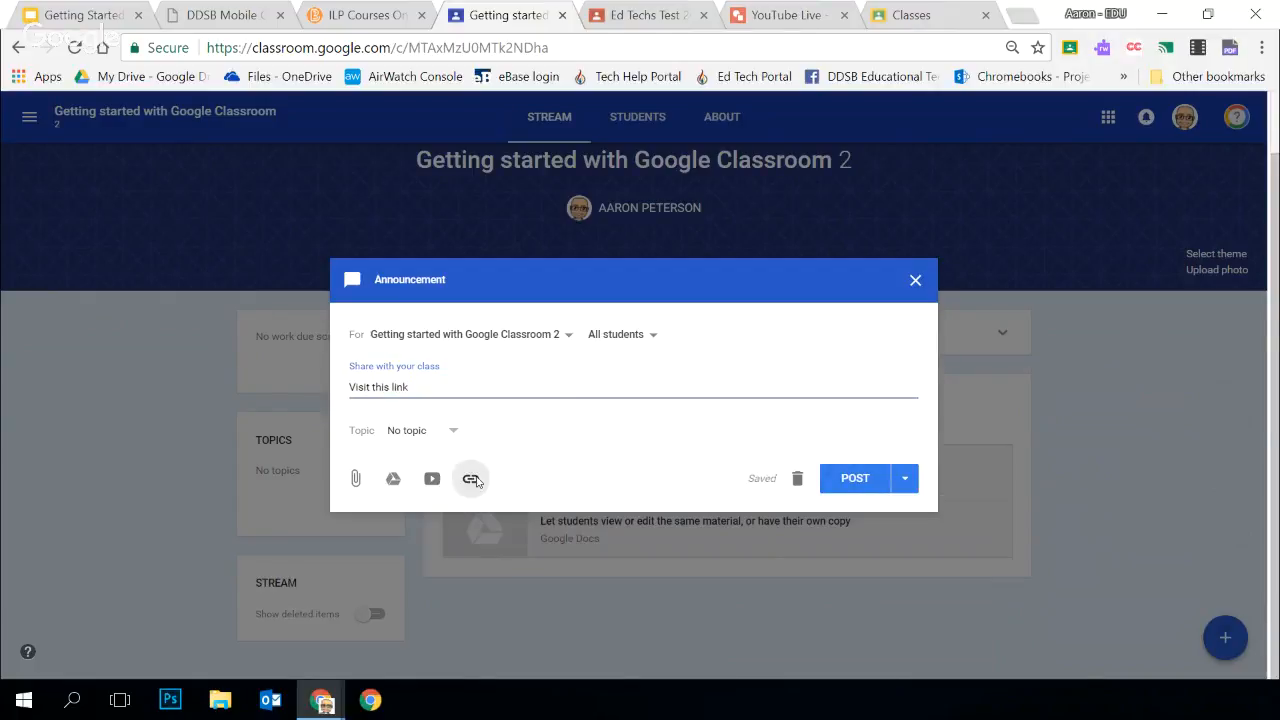
left_click(470, 478)
type("http://student.ddsb.ca/")
left_click(679, 452)
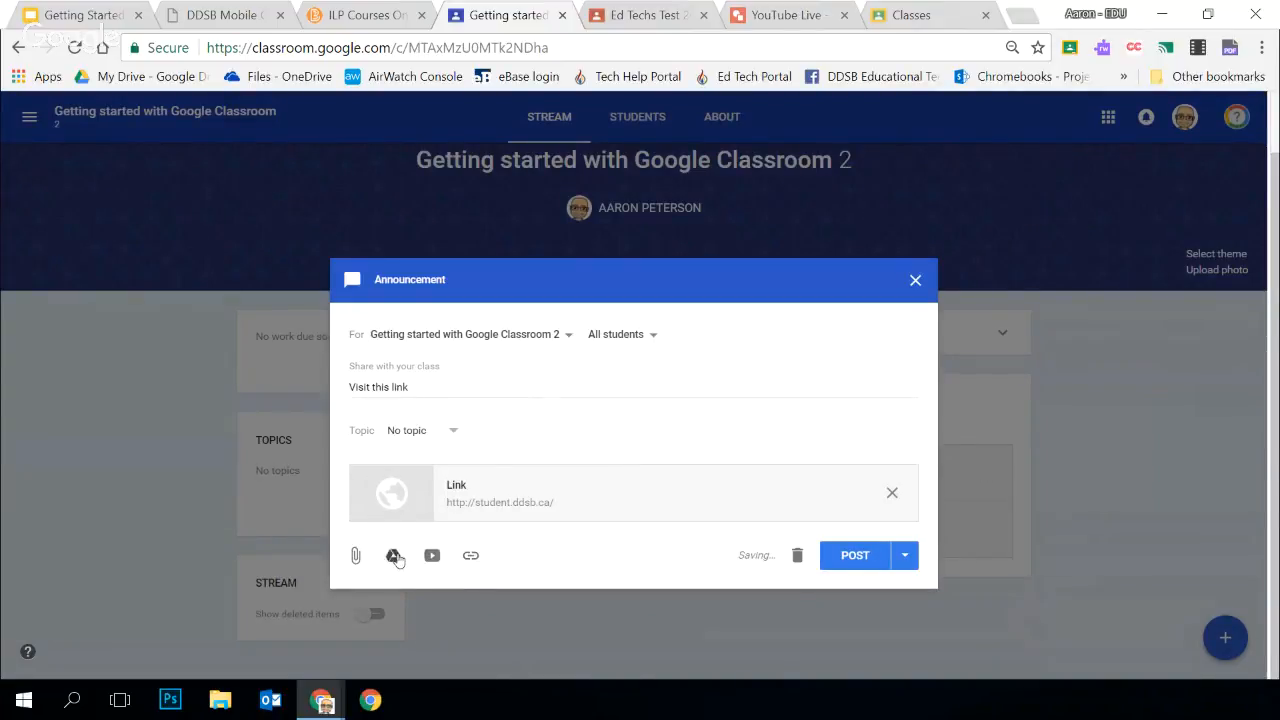
left_click(394, 556)
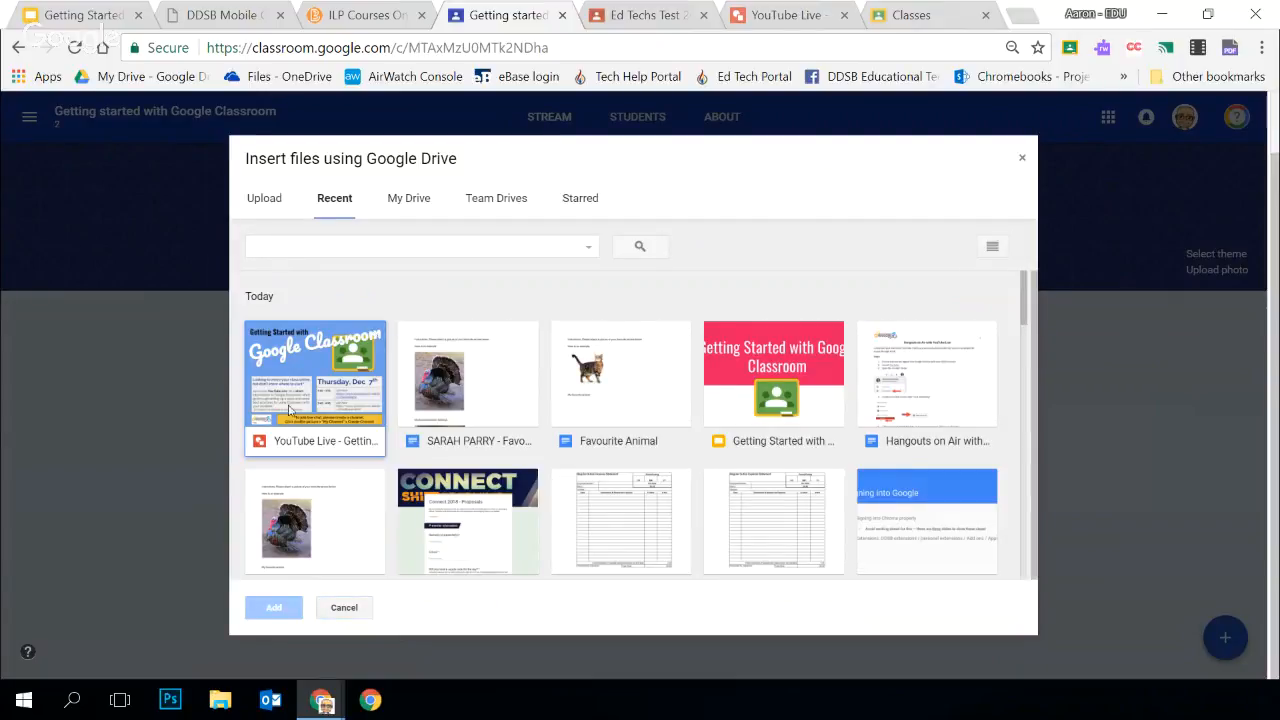
left_click(309, 385)
left_click(272, 609)
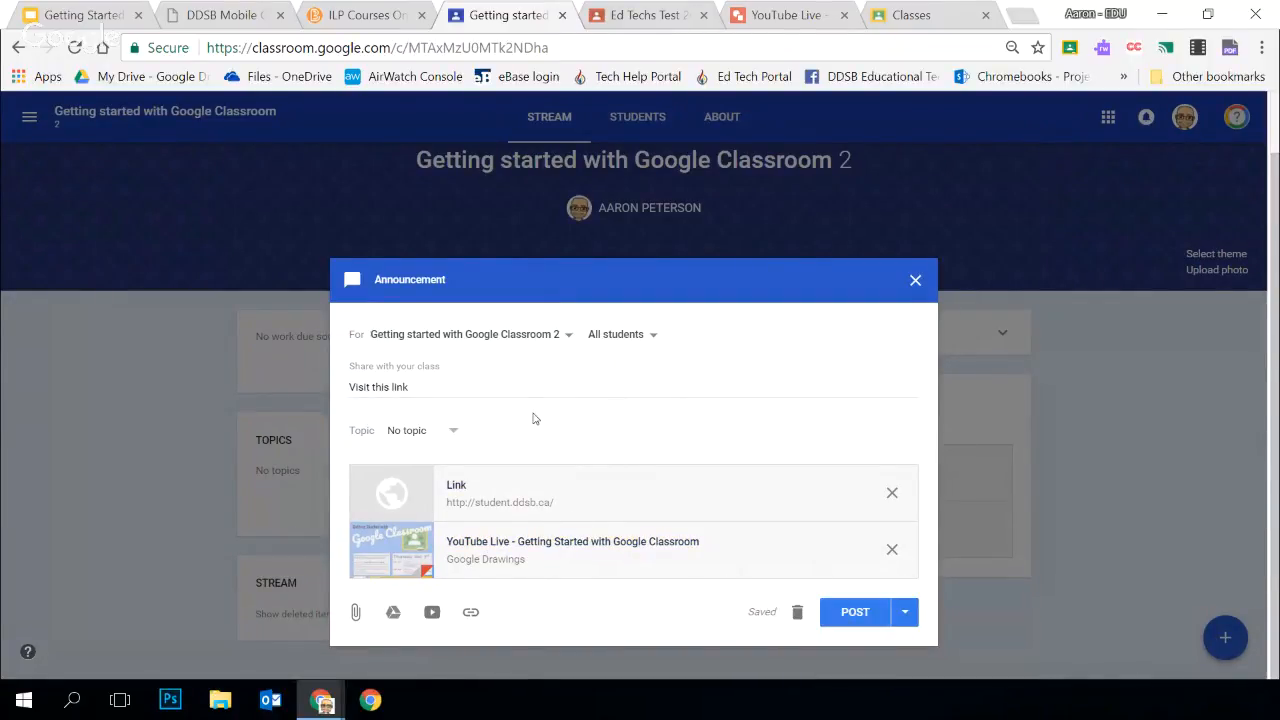
Create the topic "Ed Tech" for the announcement
left_click(452, 430)
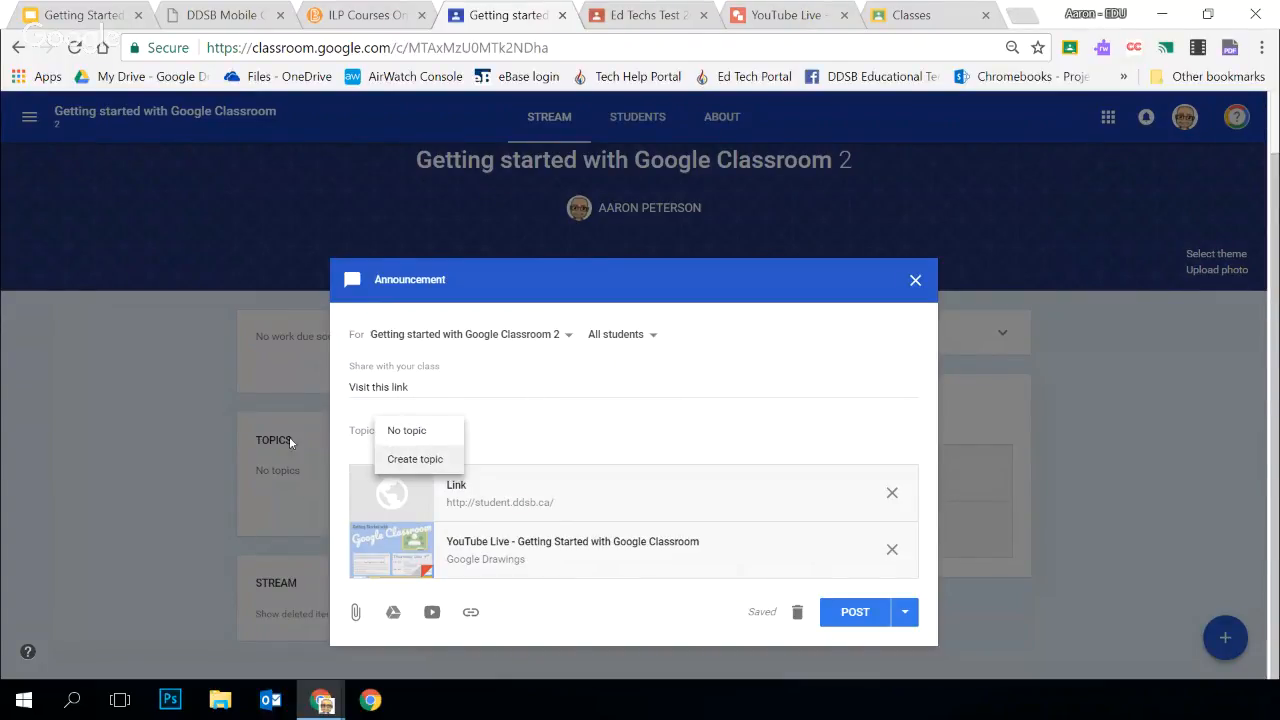
left_click(430, 459)
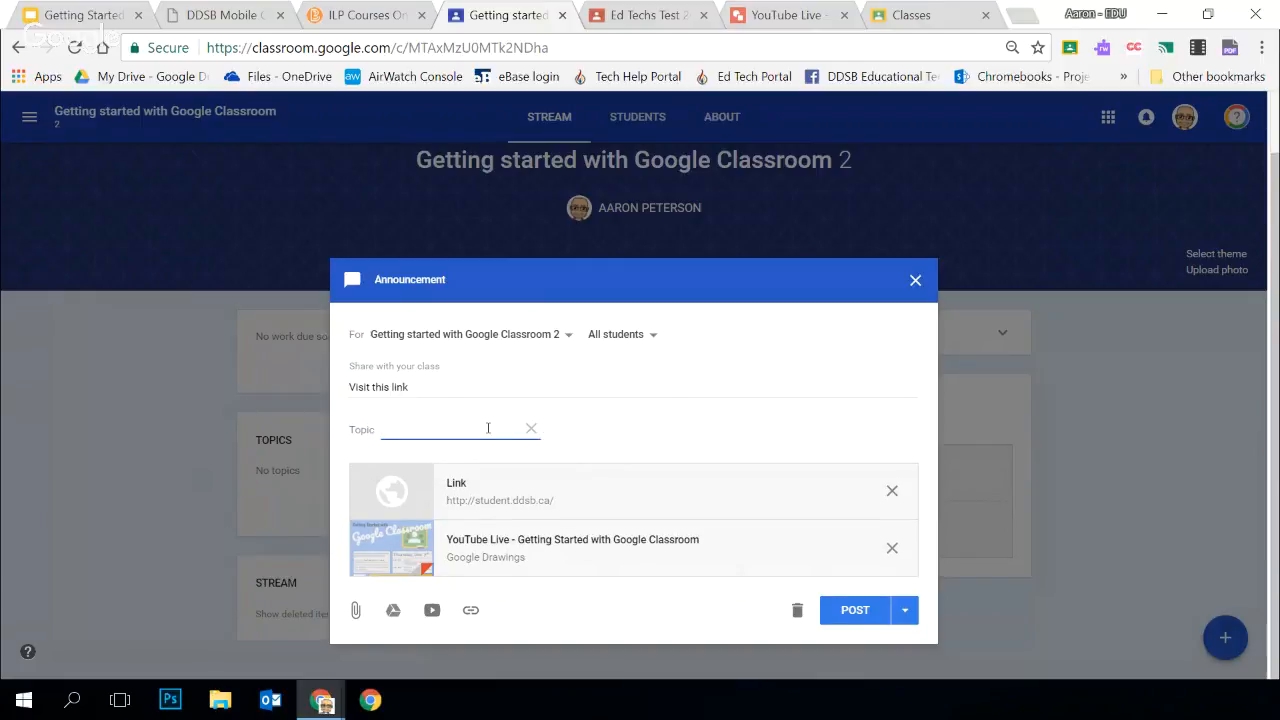
type("Ed tech")
key("BackSpace")
key("BackSpace")
key("BackSpace")
left_click(749, 435)
Try sharing the announcement with the Eastdale Training and May 5 Practice classes as well, and deselect both again
left_click(566, 336)
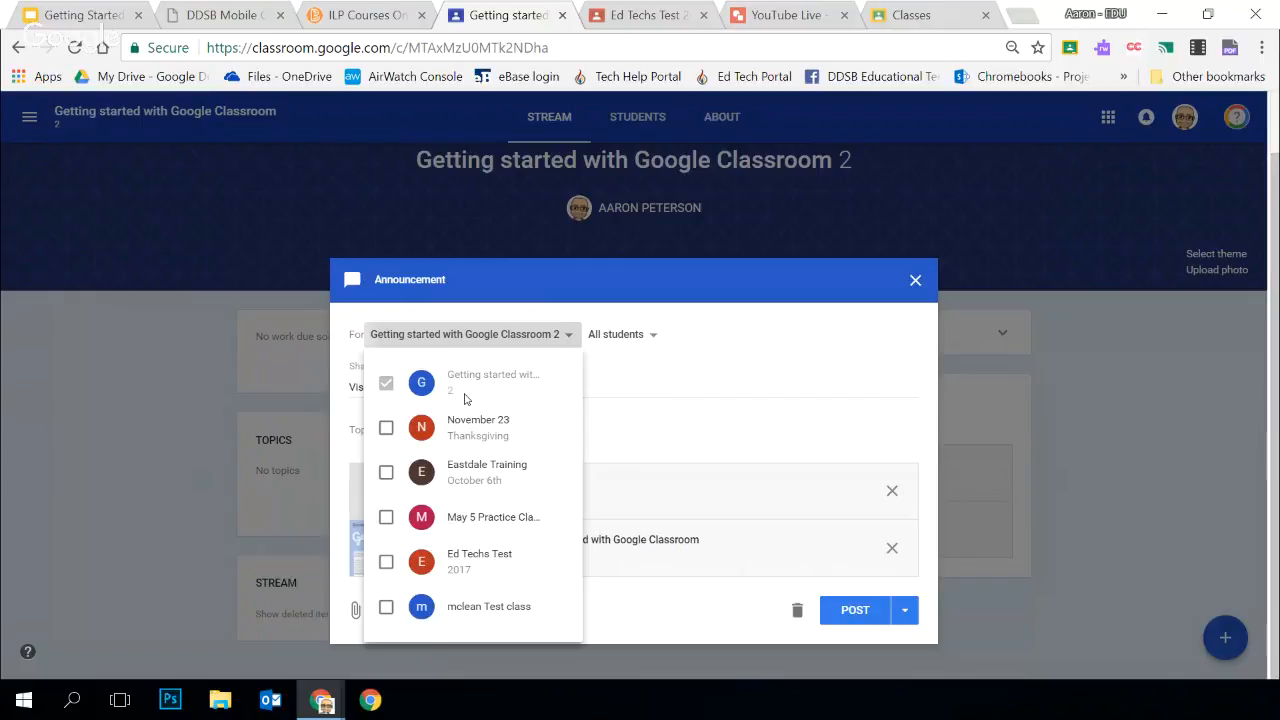
left_click(386, 472)
left_click(387, 517)
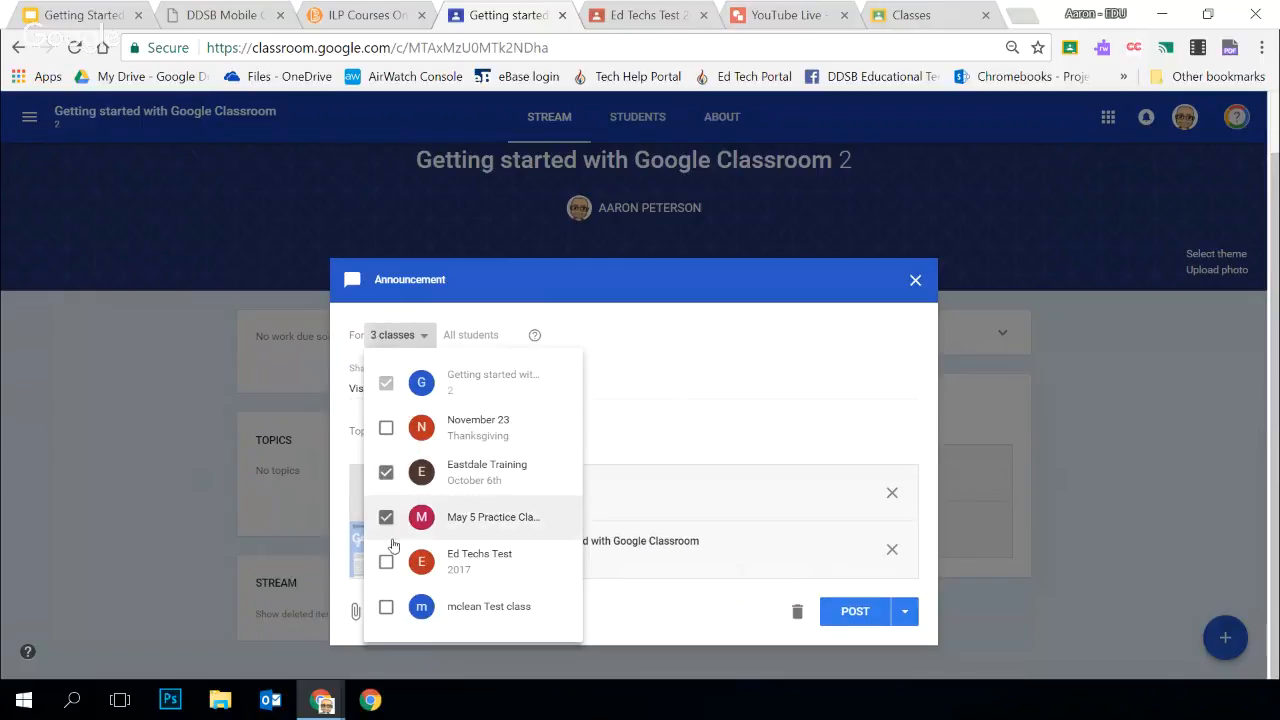
left_click(386, 517)
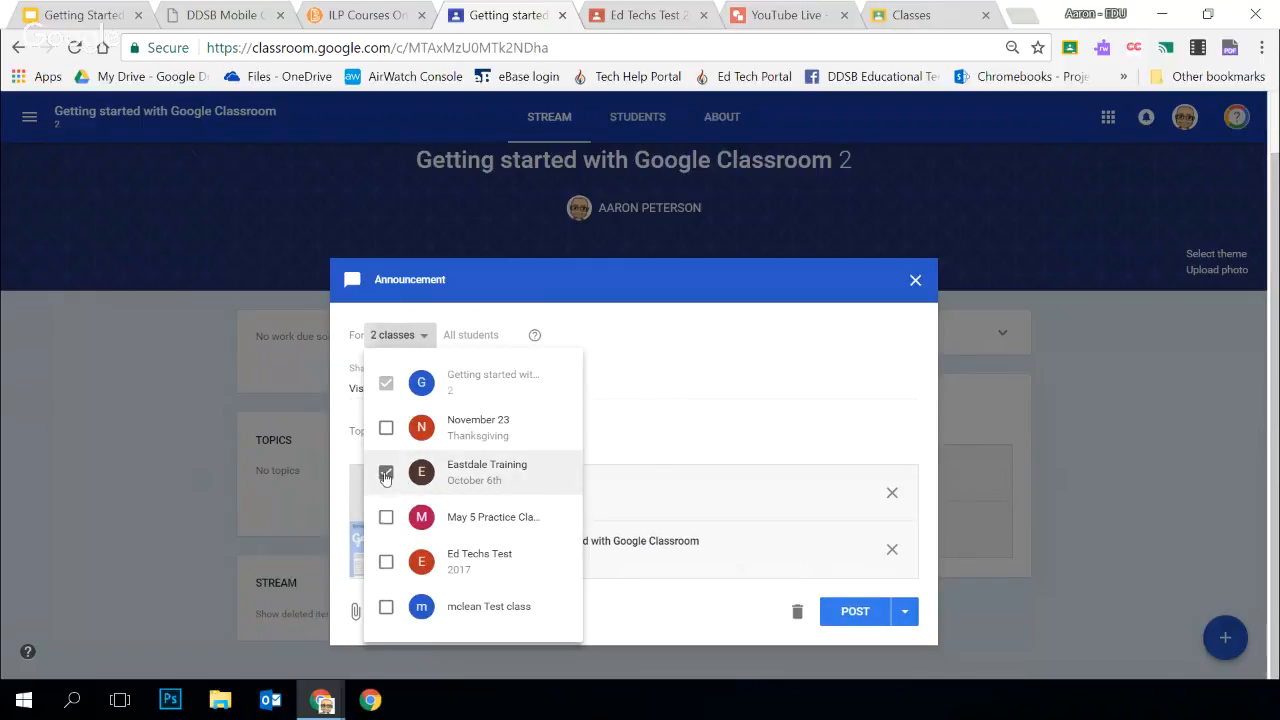
left_click(386, 472)
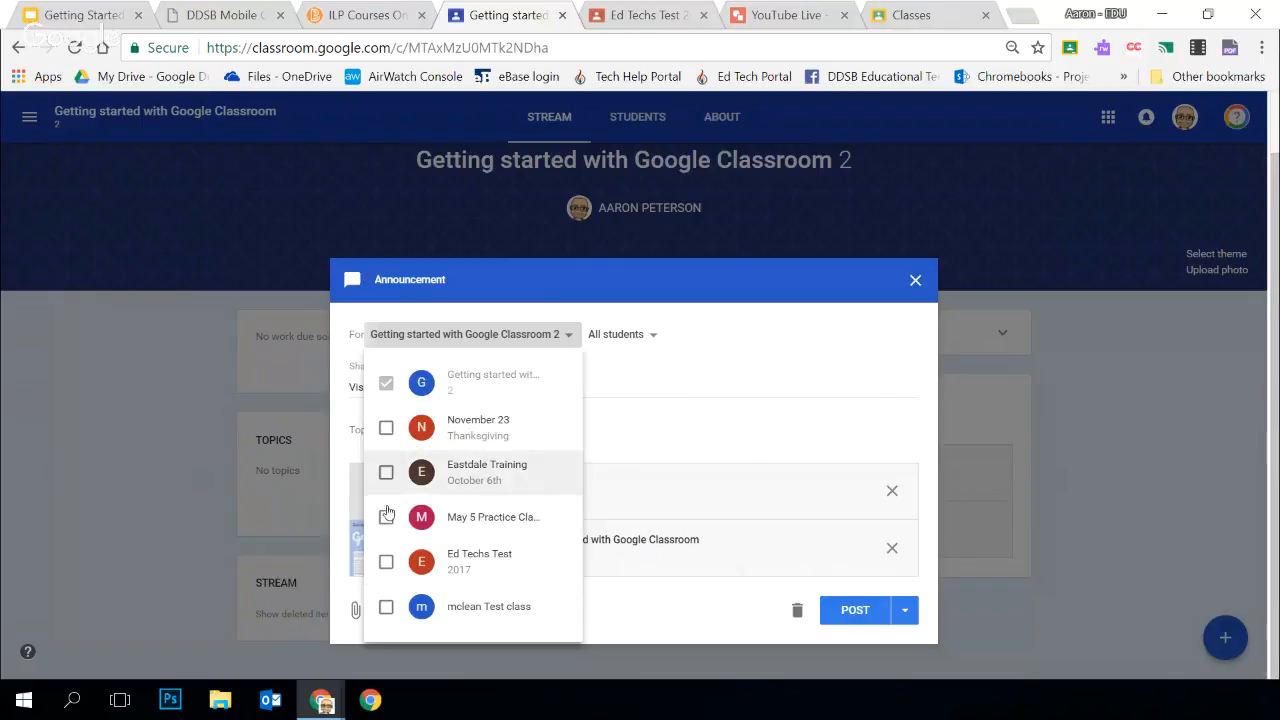
left_click(720, 306)
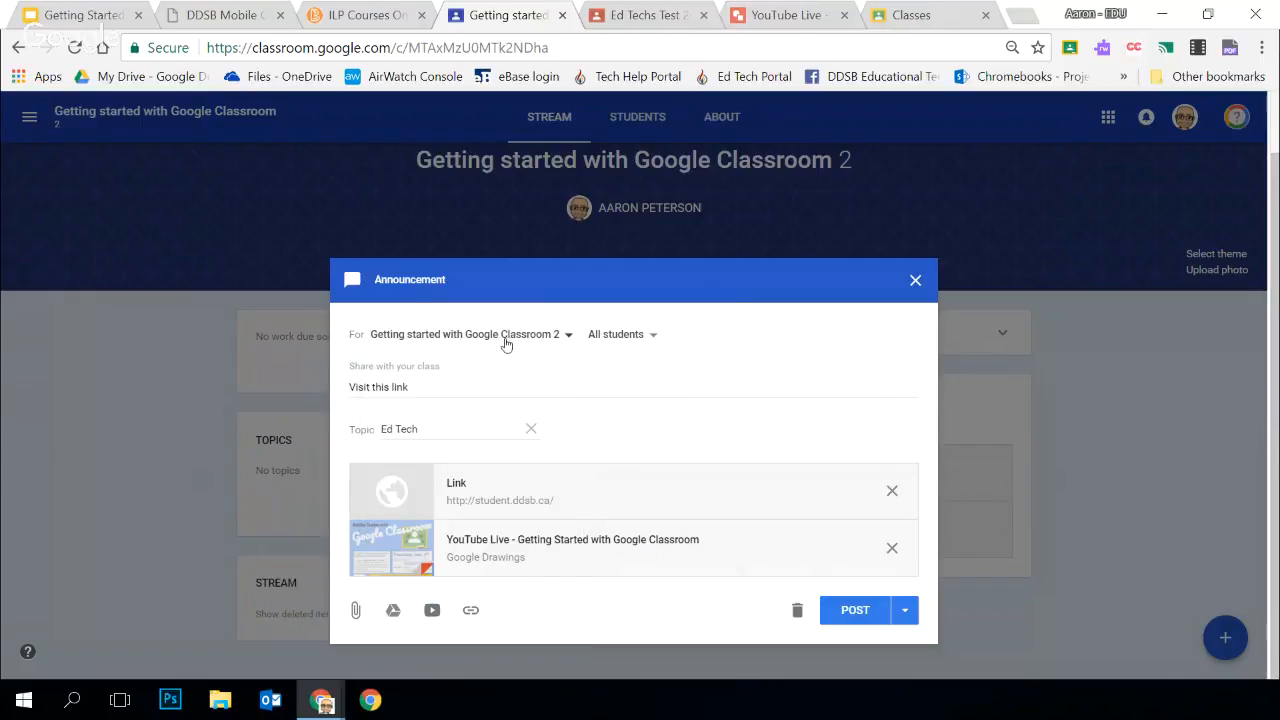
Review the announcement's student recipients and publishing options, and post it to the class stream immediately
left_click(652, 336)
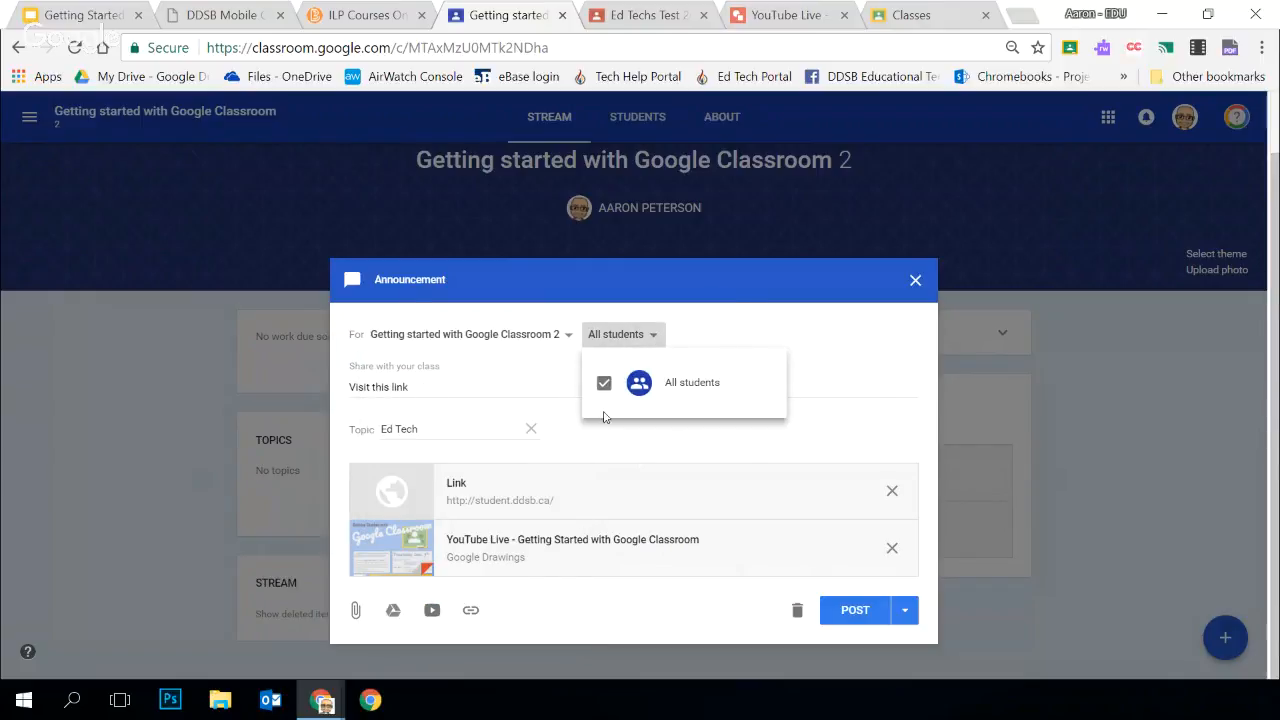
left_click(736, 321)
left_click(654, 338)
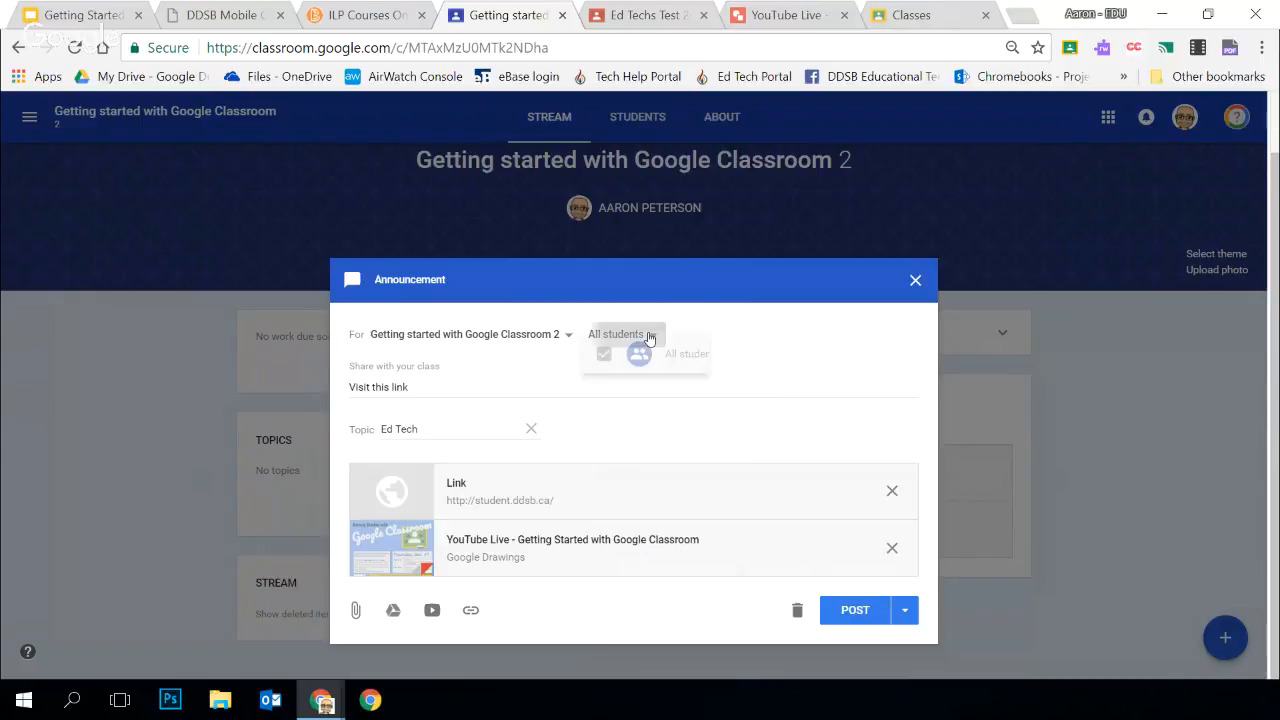
left_click(747, 309)
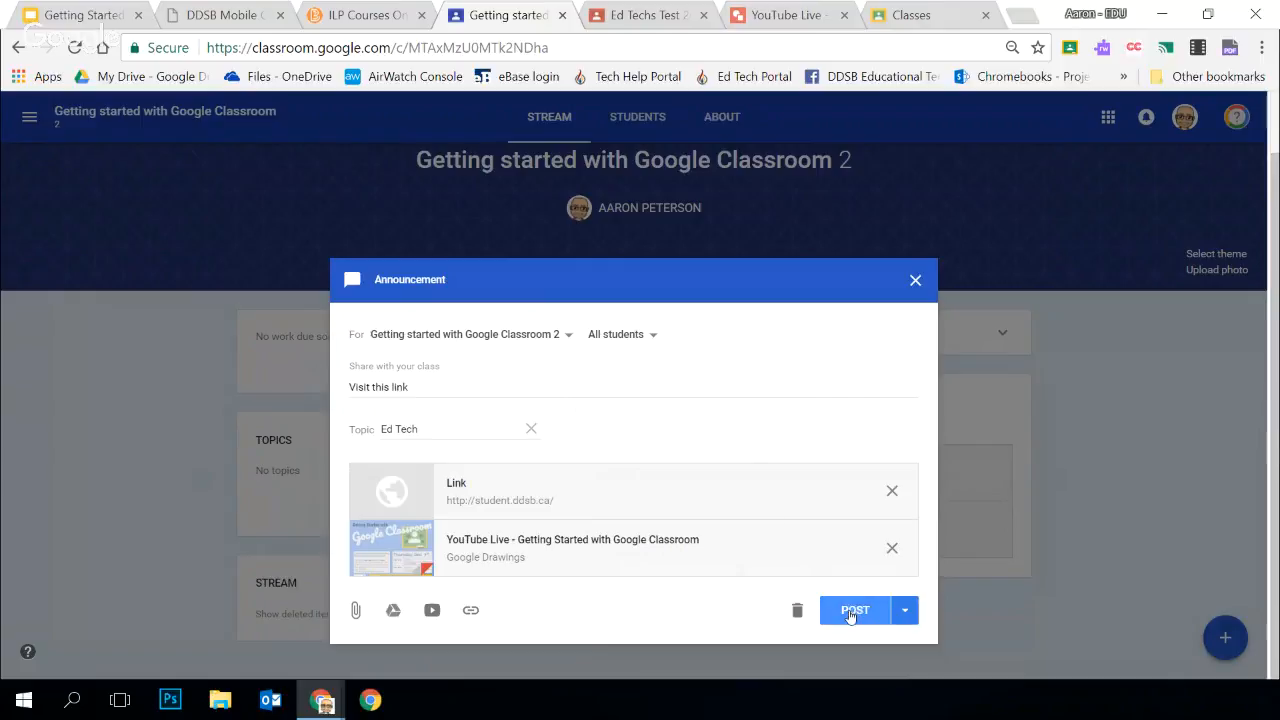
left_click(904, 617)
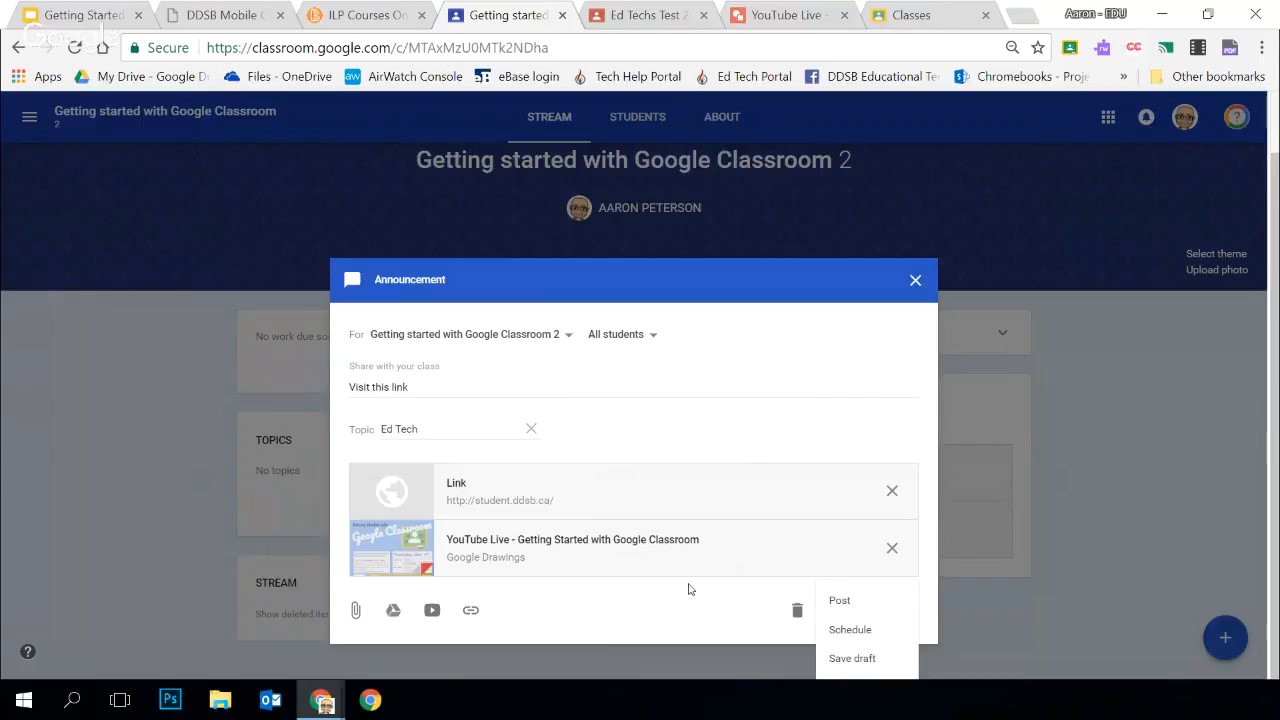
left_click(692, 590)
left_click(848, 609)
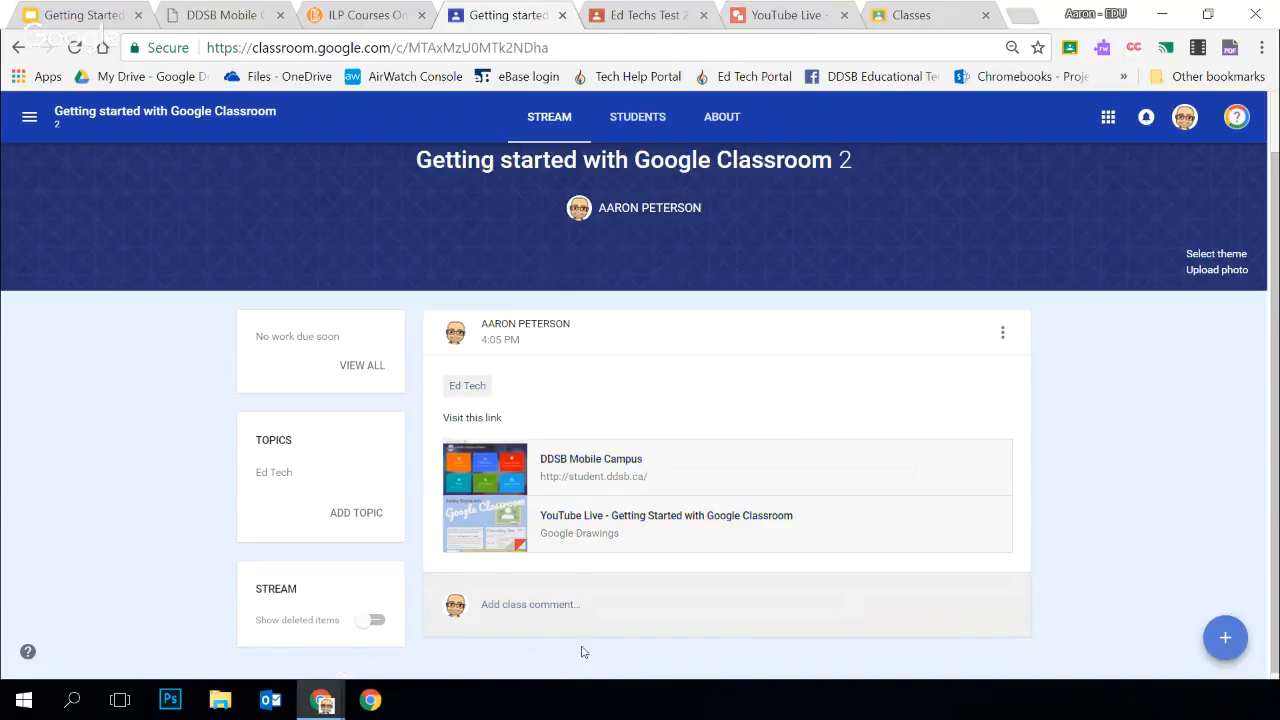
scroll(668, 410, "down", 1)
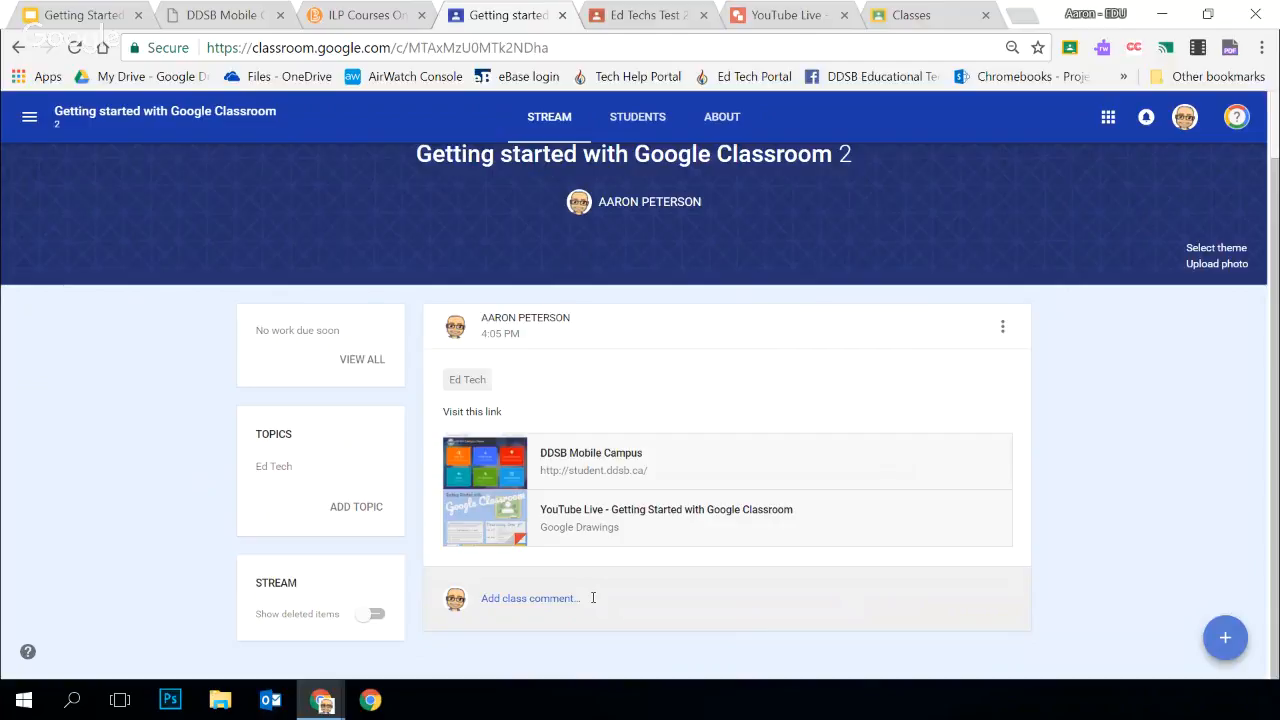
left_click(594, 600)
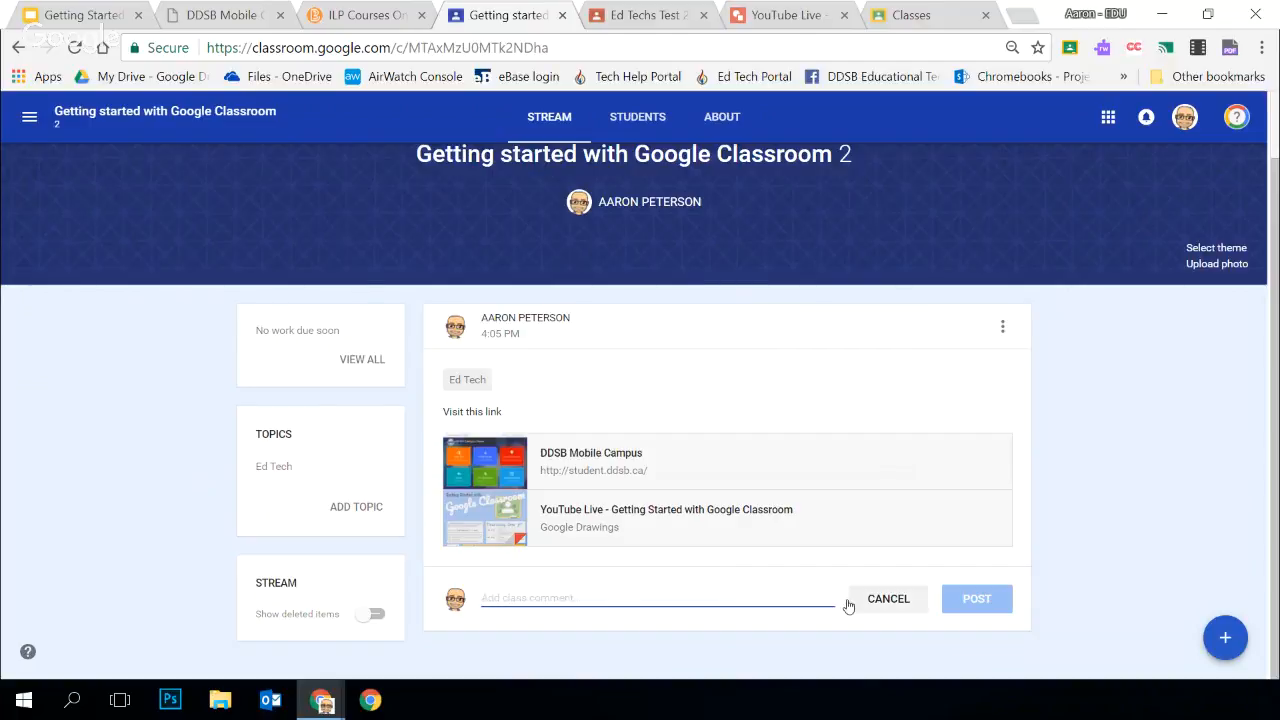
left_click(912, 603)
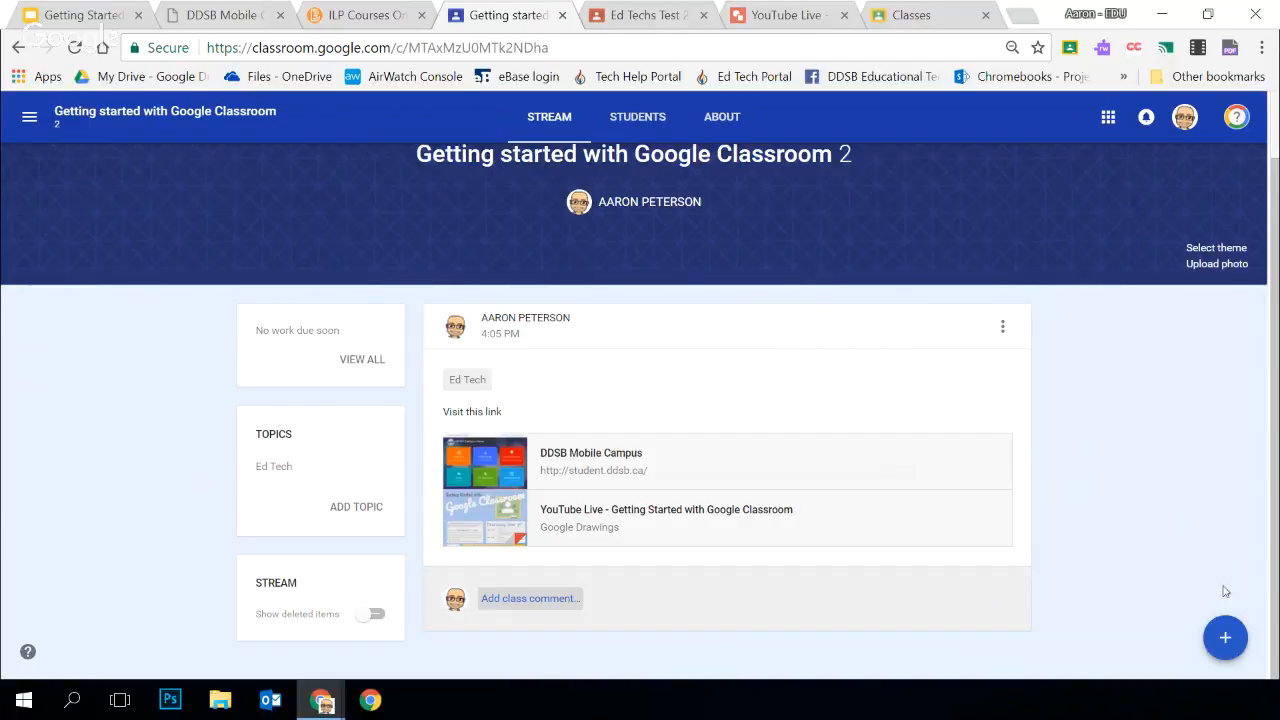
Create an assignment titled "Favourite Animal" with the instructions "Complete the template"
mouse_move(1228, 645)
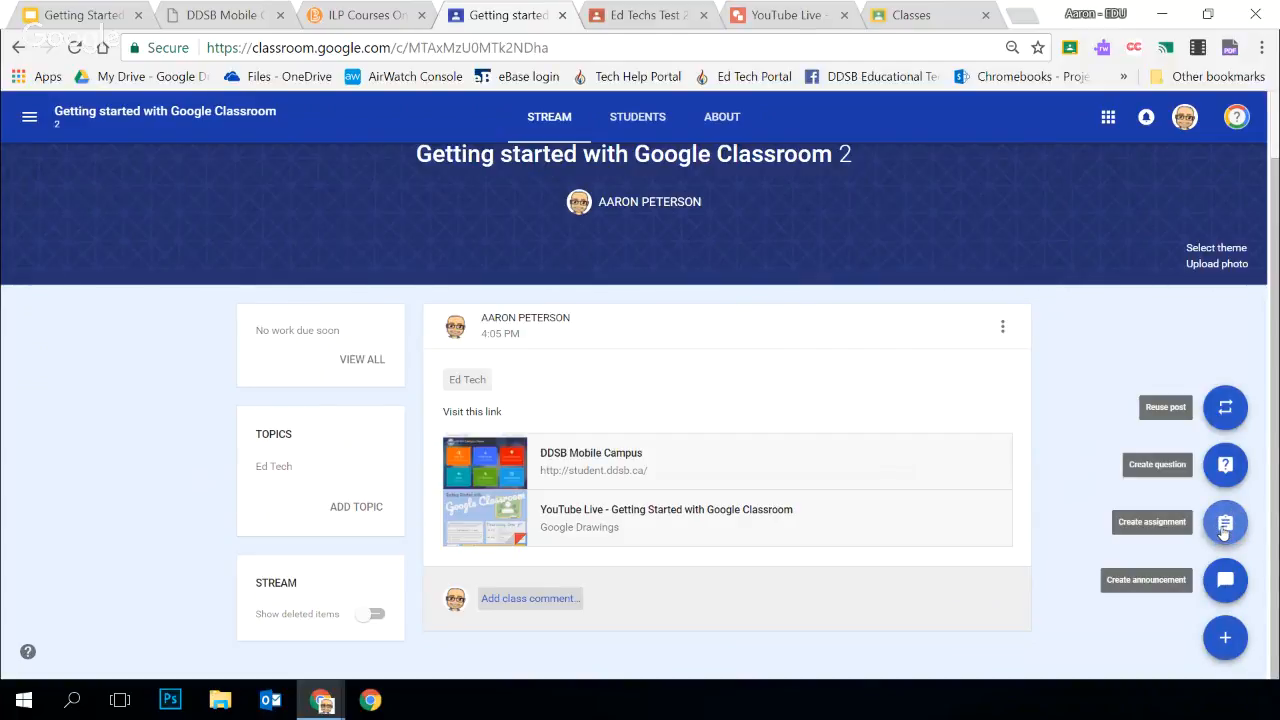
left_click(1224, 532)
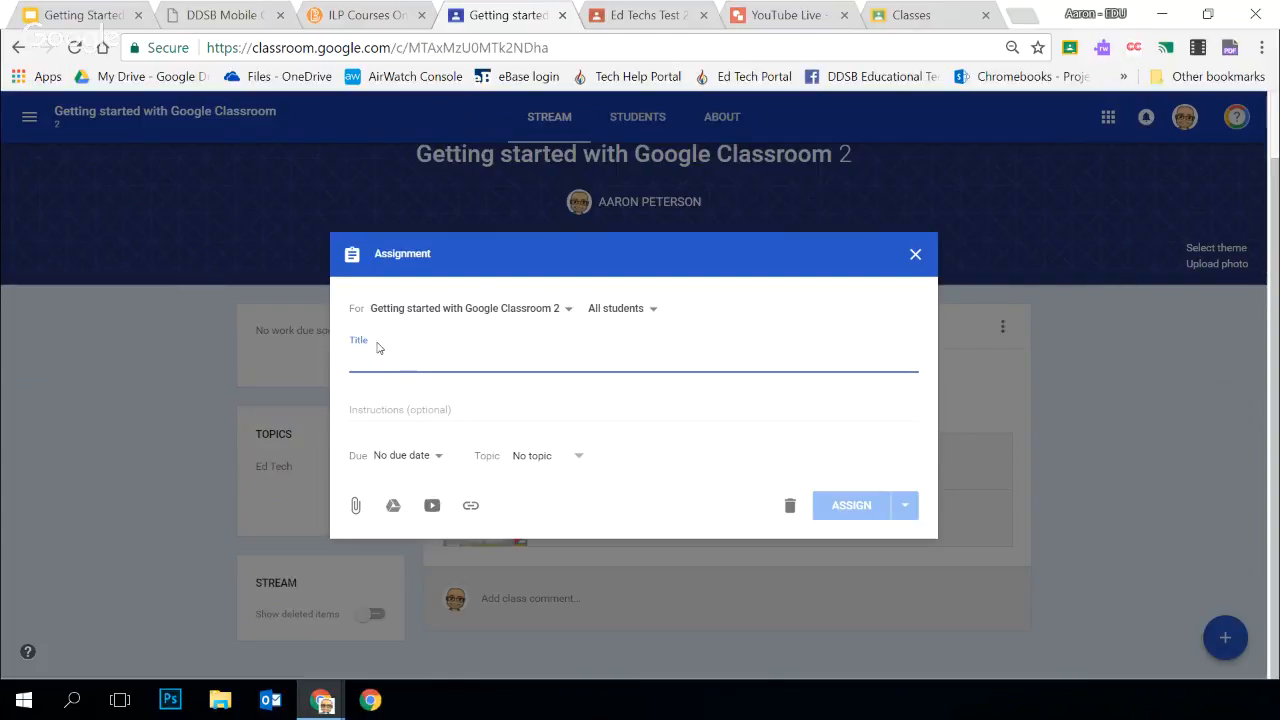
type("Fvaourt")
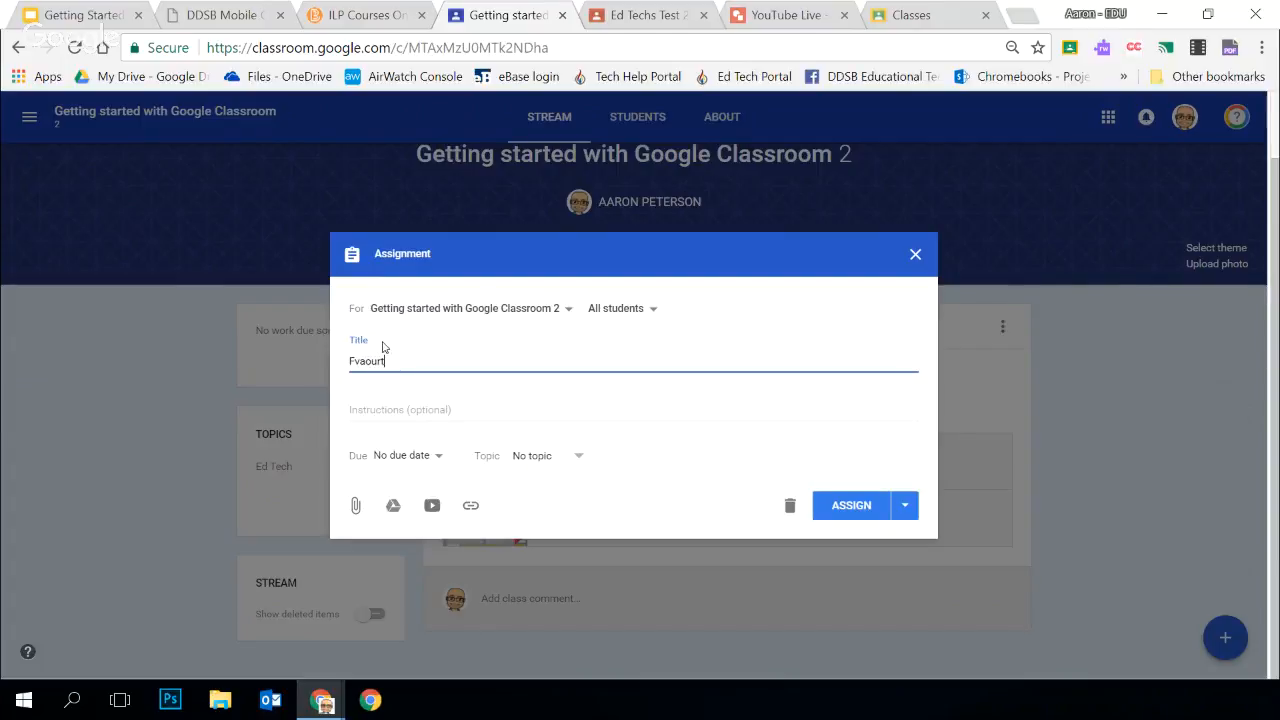
type("ieite ANI")
left_click(450, 413)
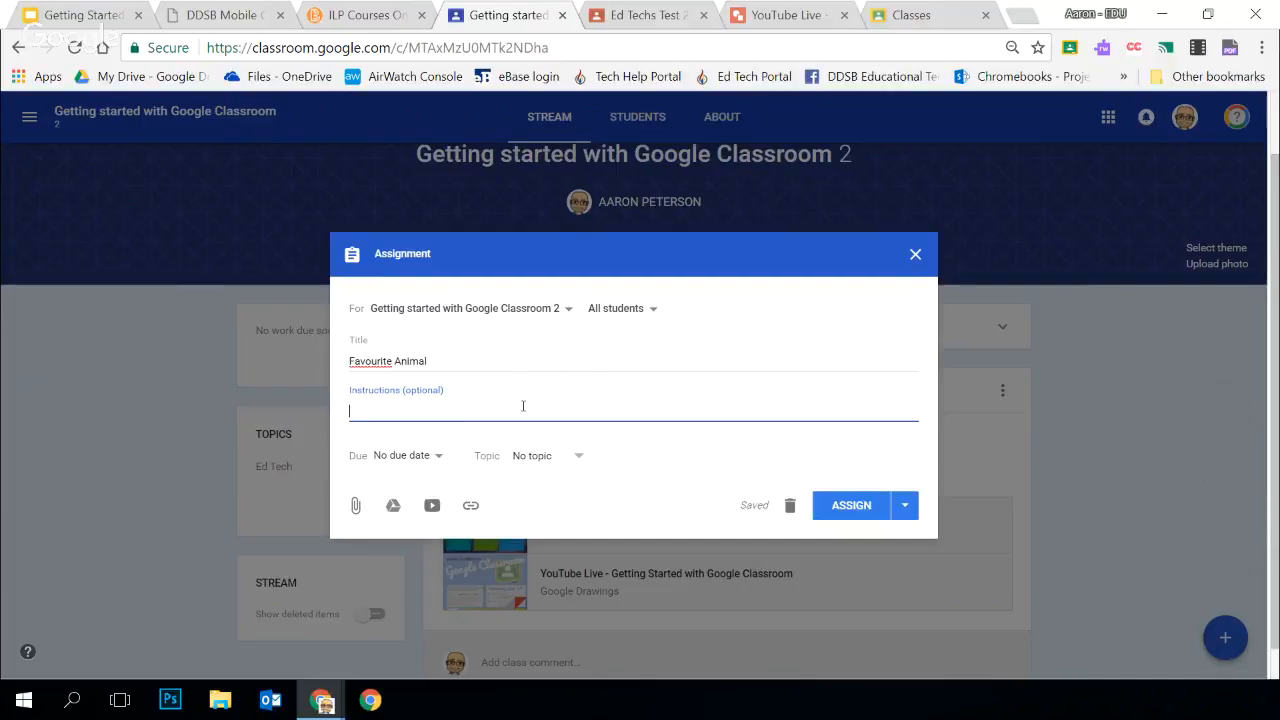
type("Complete the template")
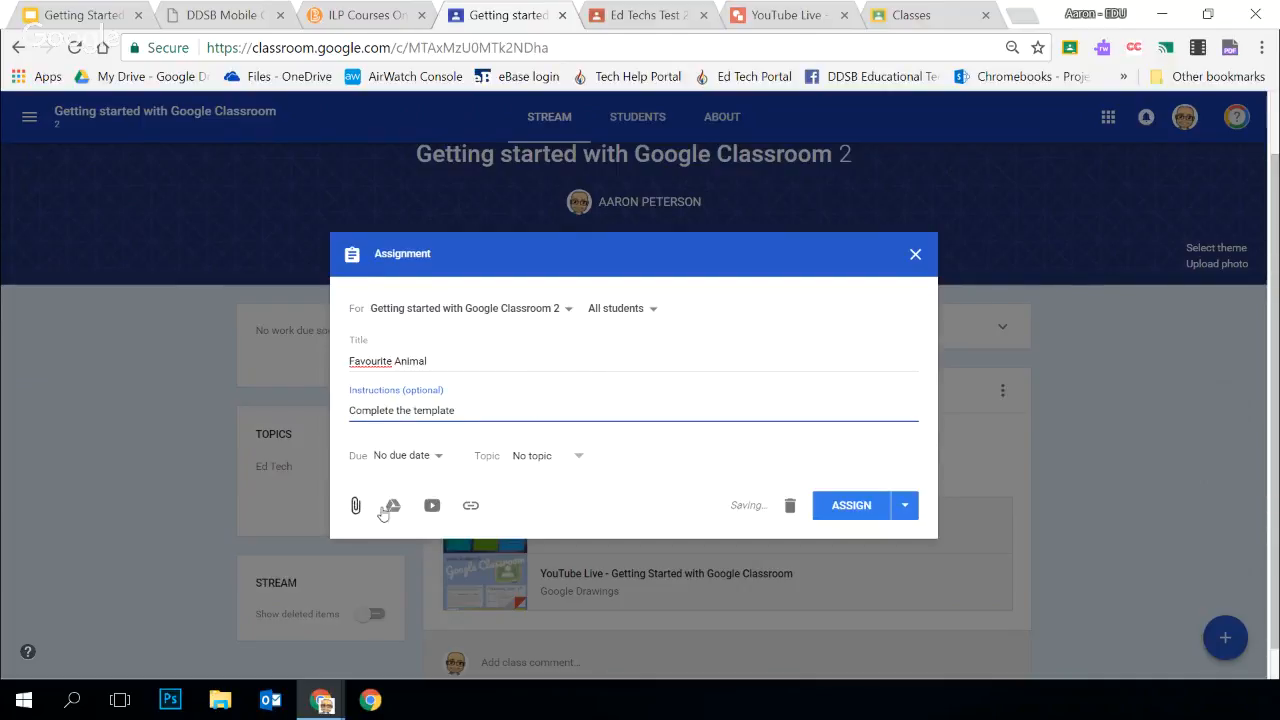
Attach the "Favourite Animal" Google Docs file from the recent Google Drive files to the assignment
left_click(394, 506)
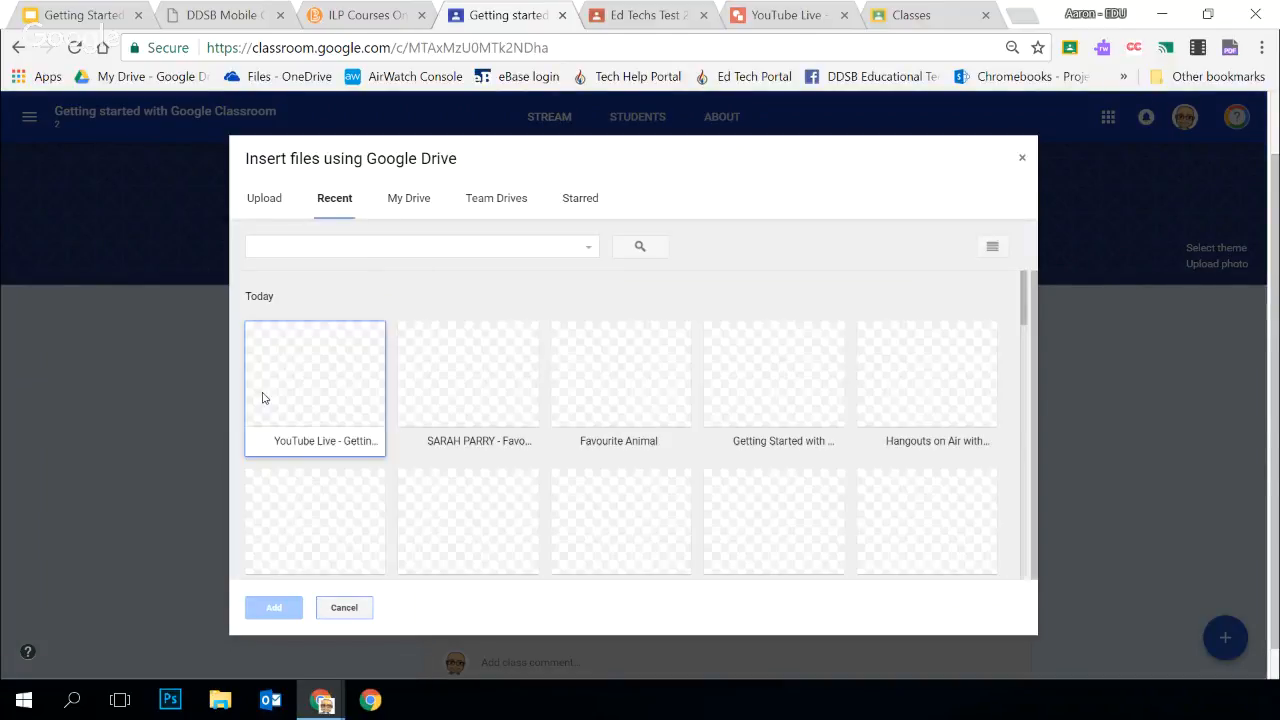
left_click(471, 393)
left_click(650, 393)
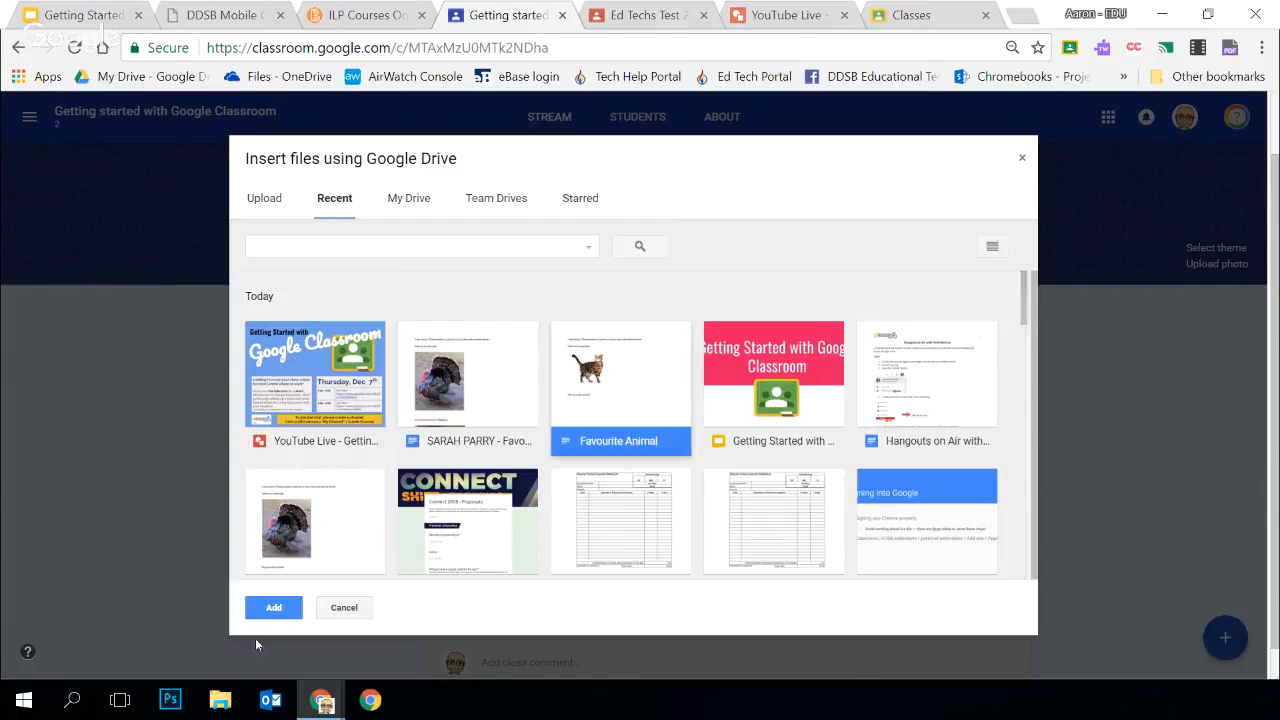
left_click(284, 607)
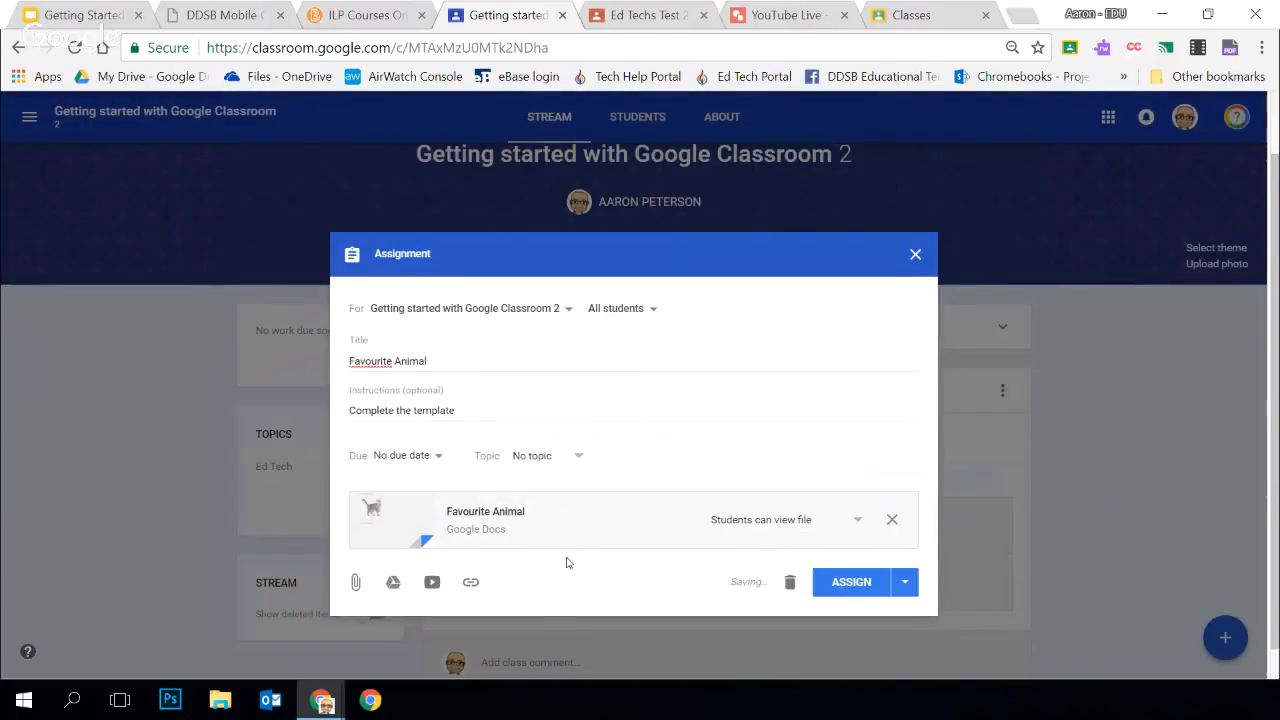
Set the assignment's due date to Dec 13, 2017, leaving the optional due time empty
left_click(425, 457)
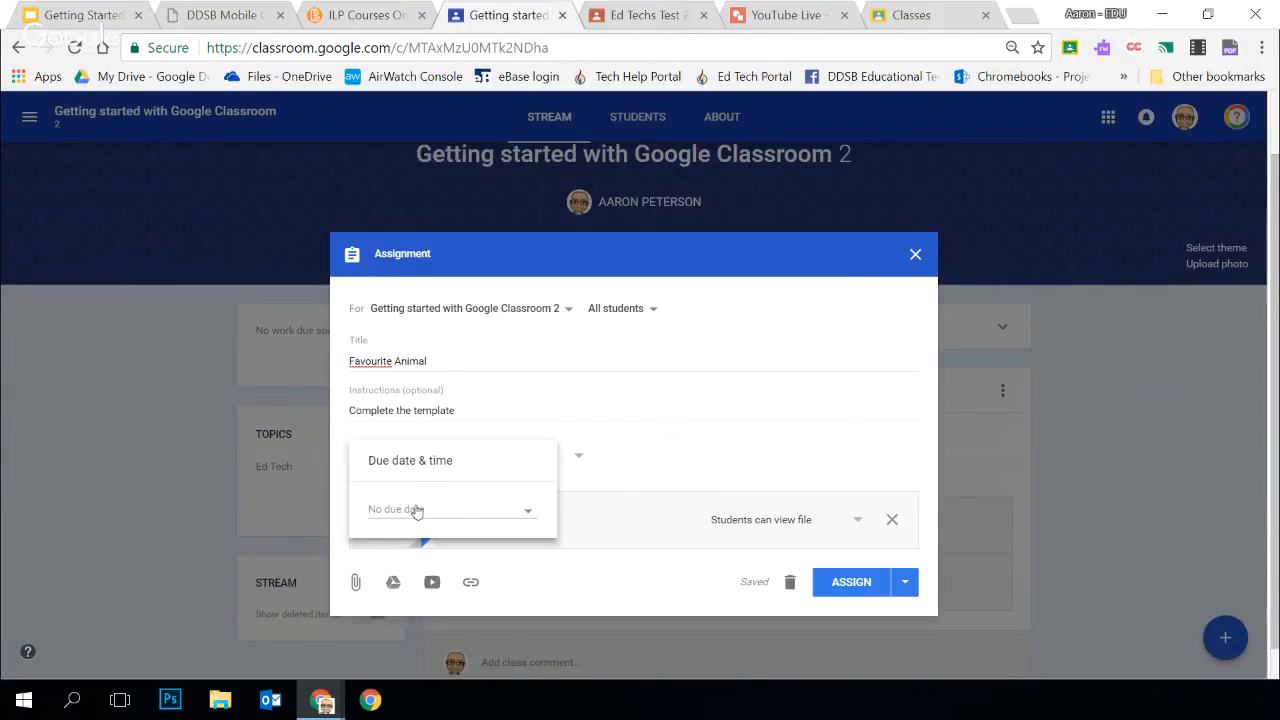
left_click(524, 511)
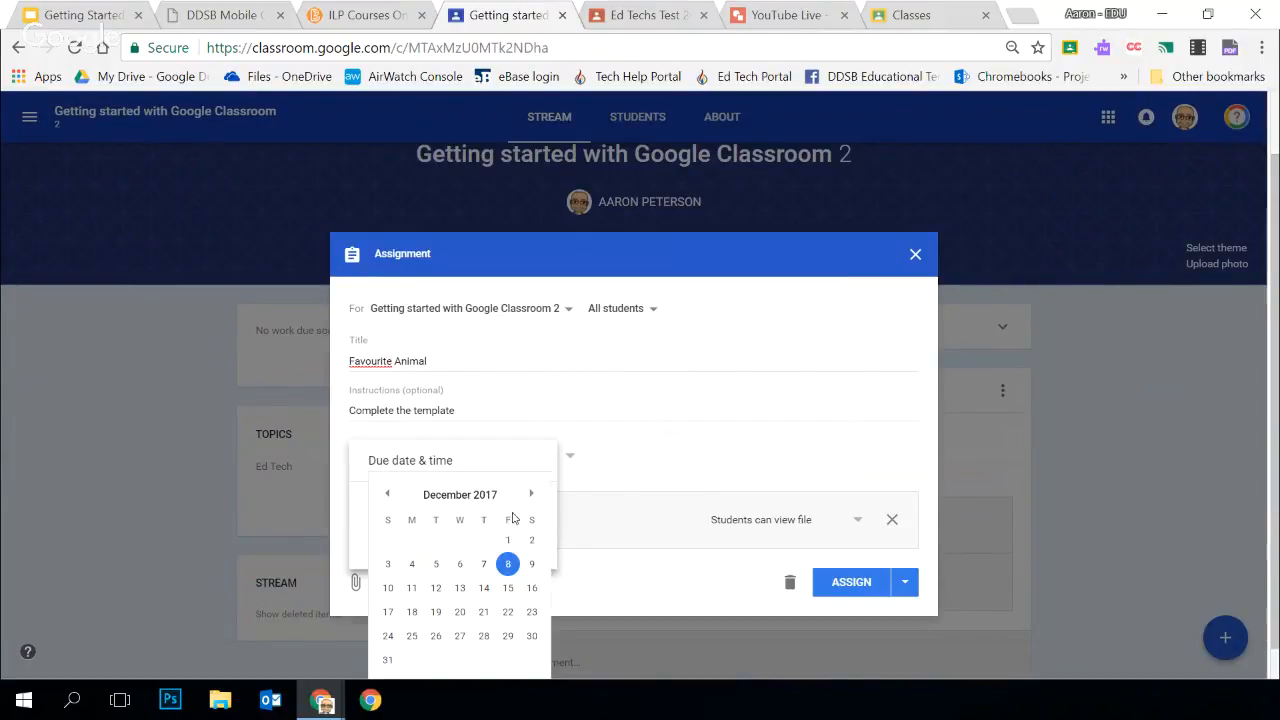
left_click(460, 588)
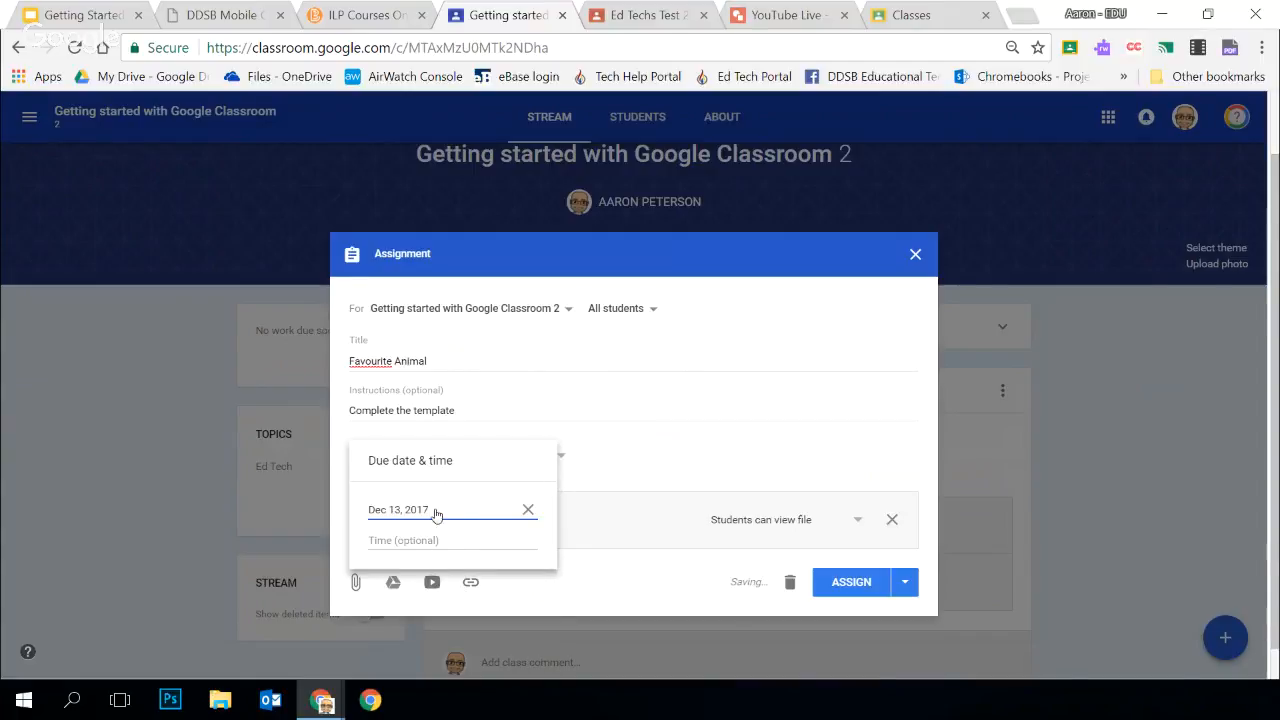
left_click(388, 541)
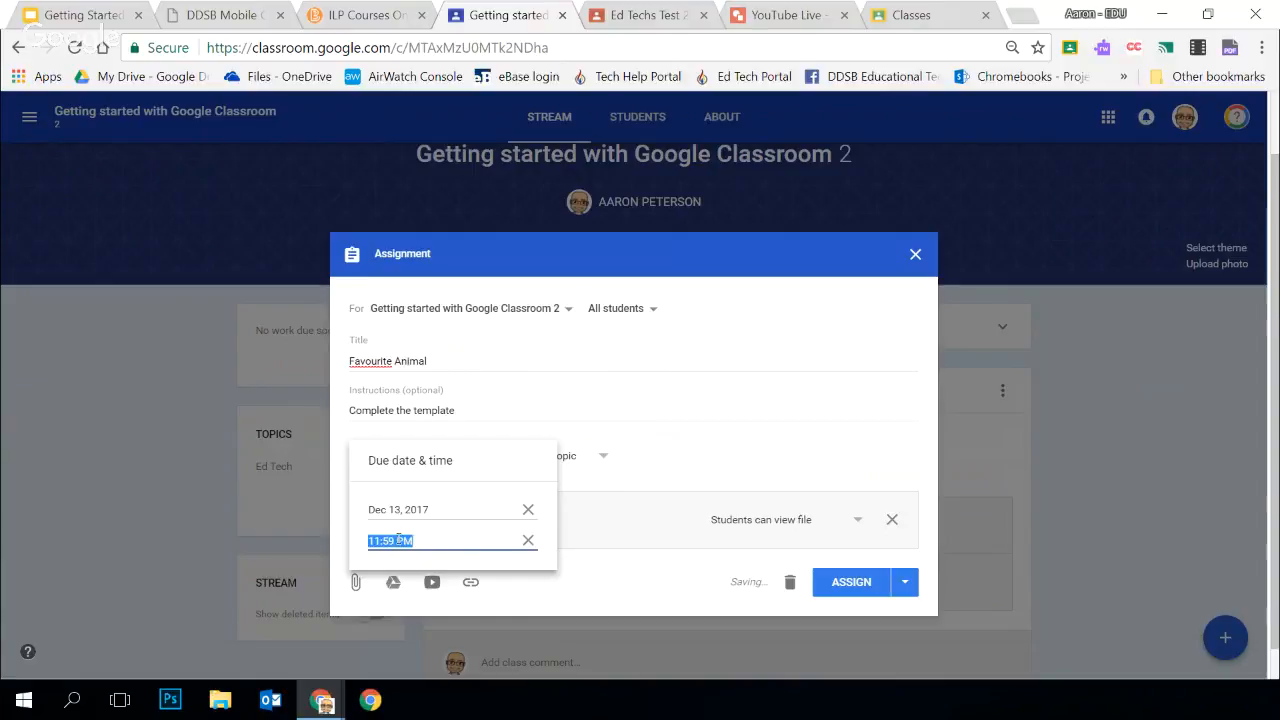
left_click(528, 541)
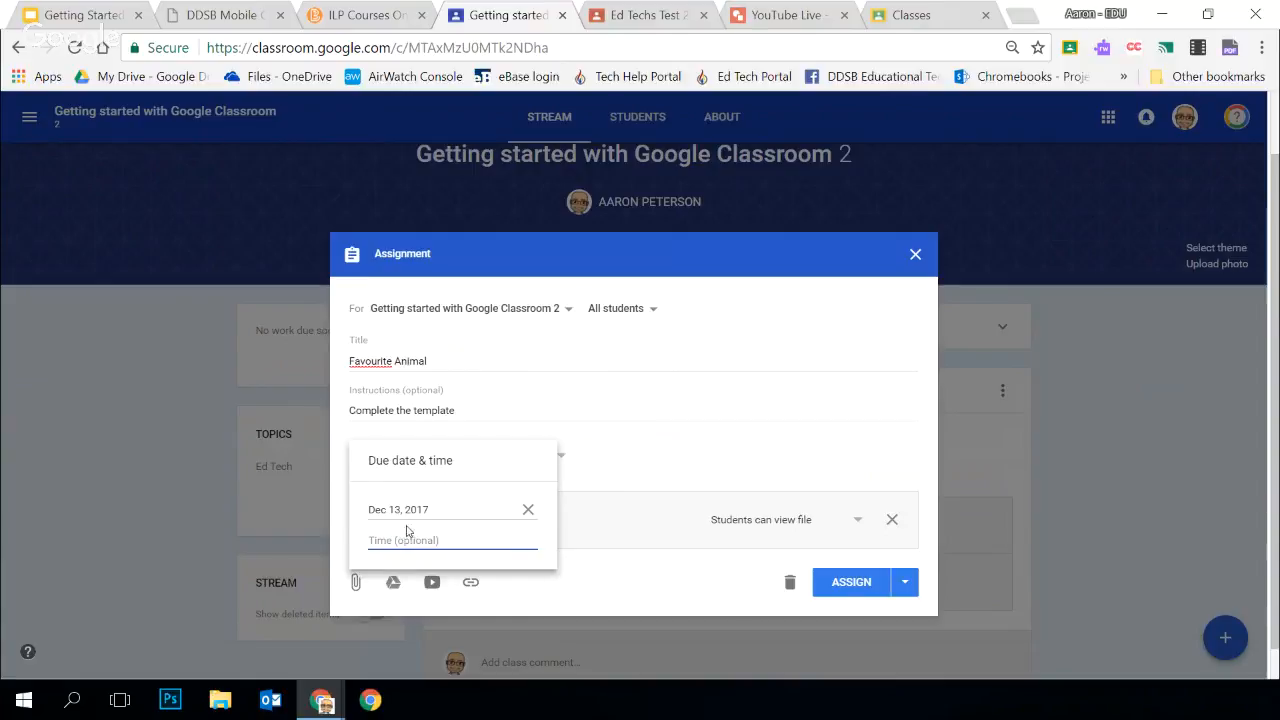
left_click(621, 430)
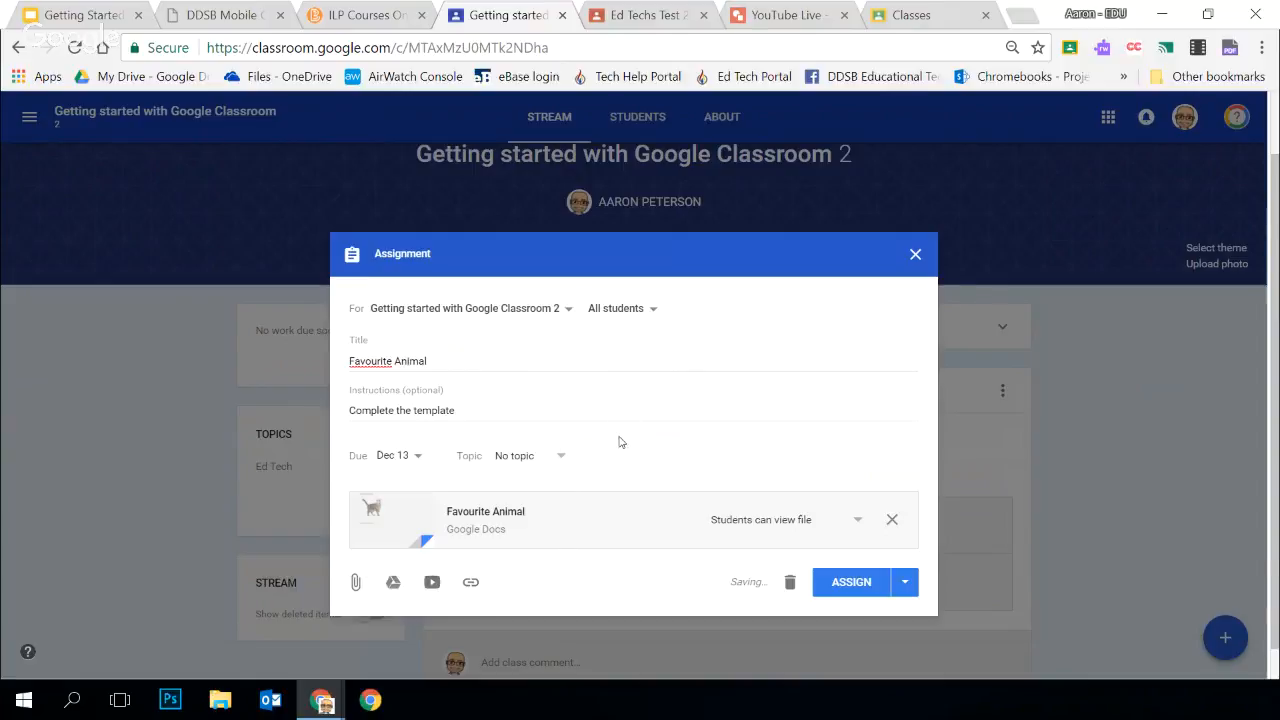
Examine the assignment's available topics and its class and student recipient options
left_click(562, 456)
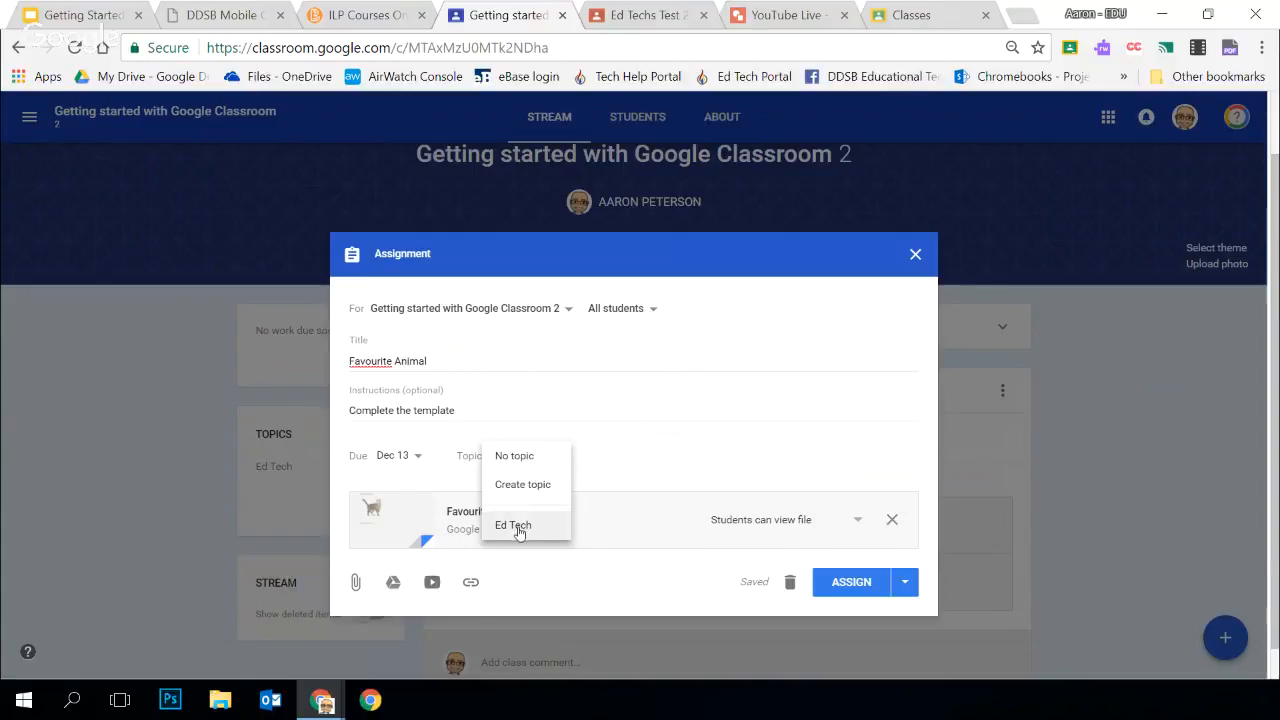
left_click(543, 453)
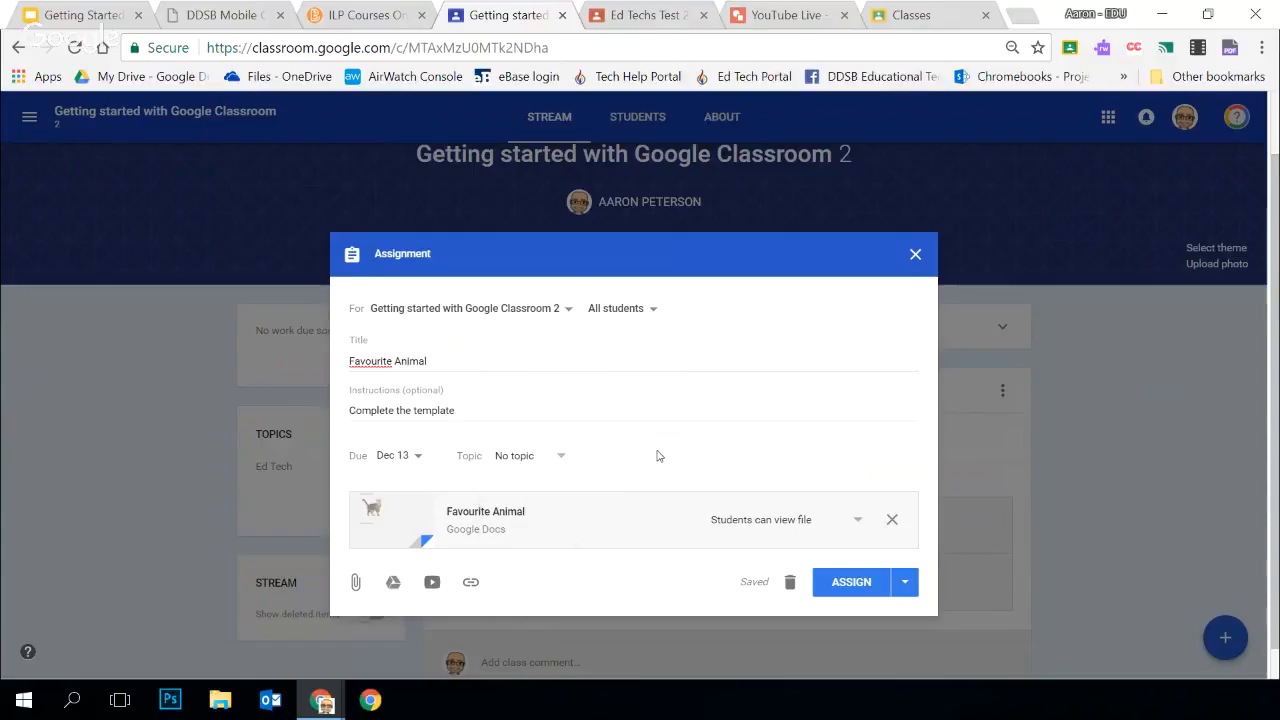
left_click(653, 304)
left_click(512, 314)
left_click(518, 318)
left_click(538, 269)
left_click(651, 309)
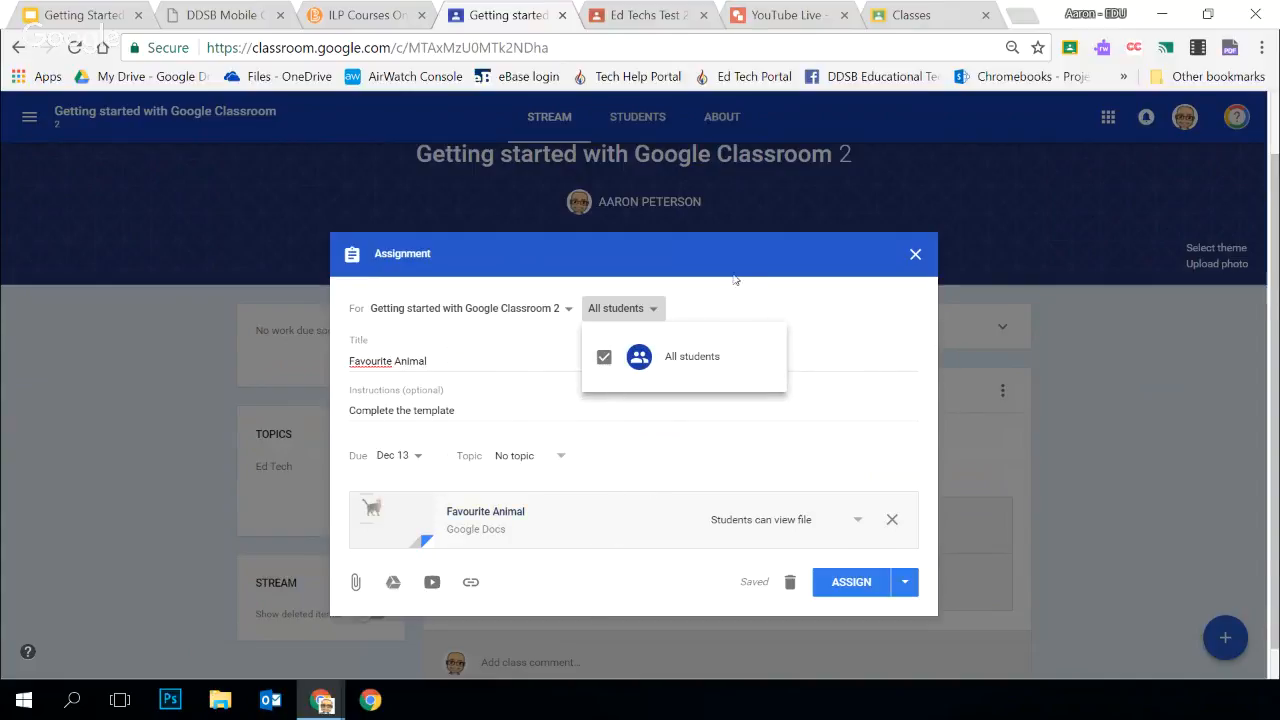
left_click(725, 308)
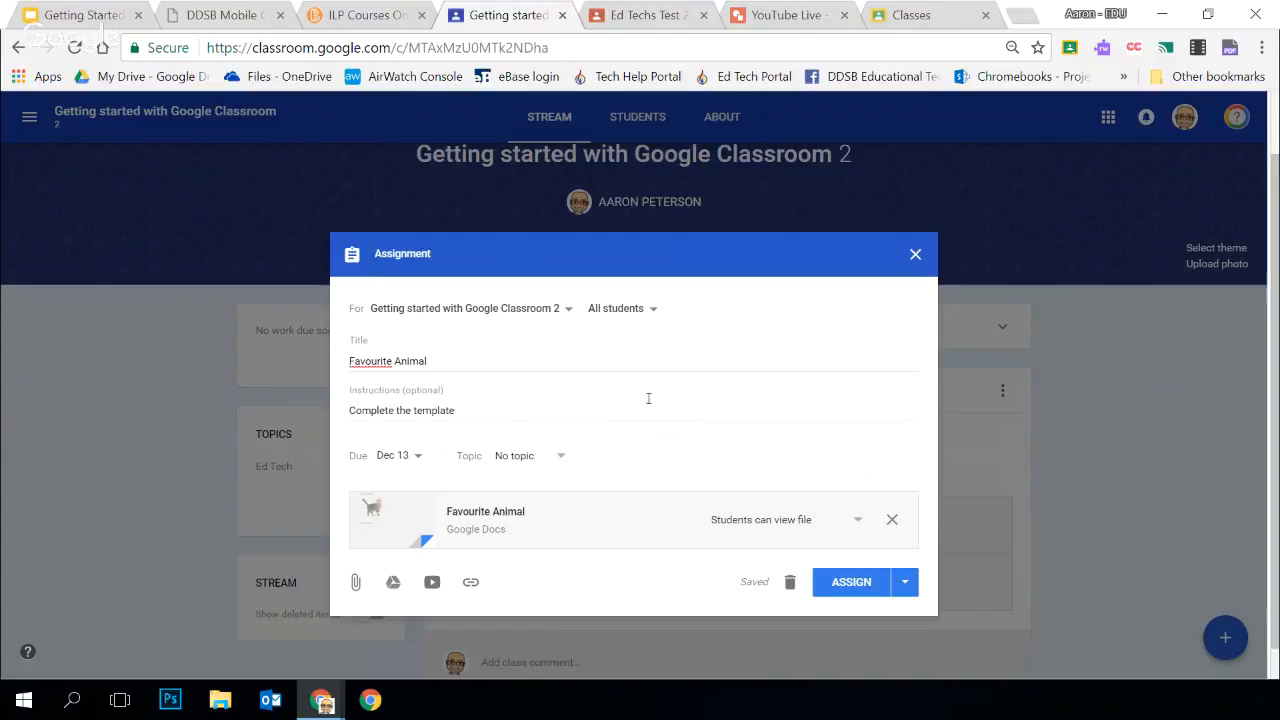
left_click(471, 583)
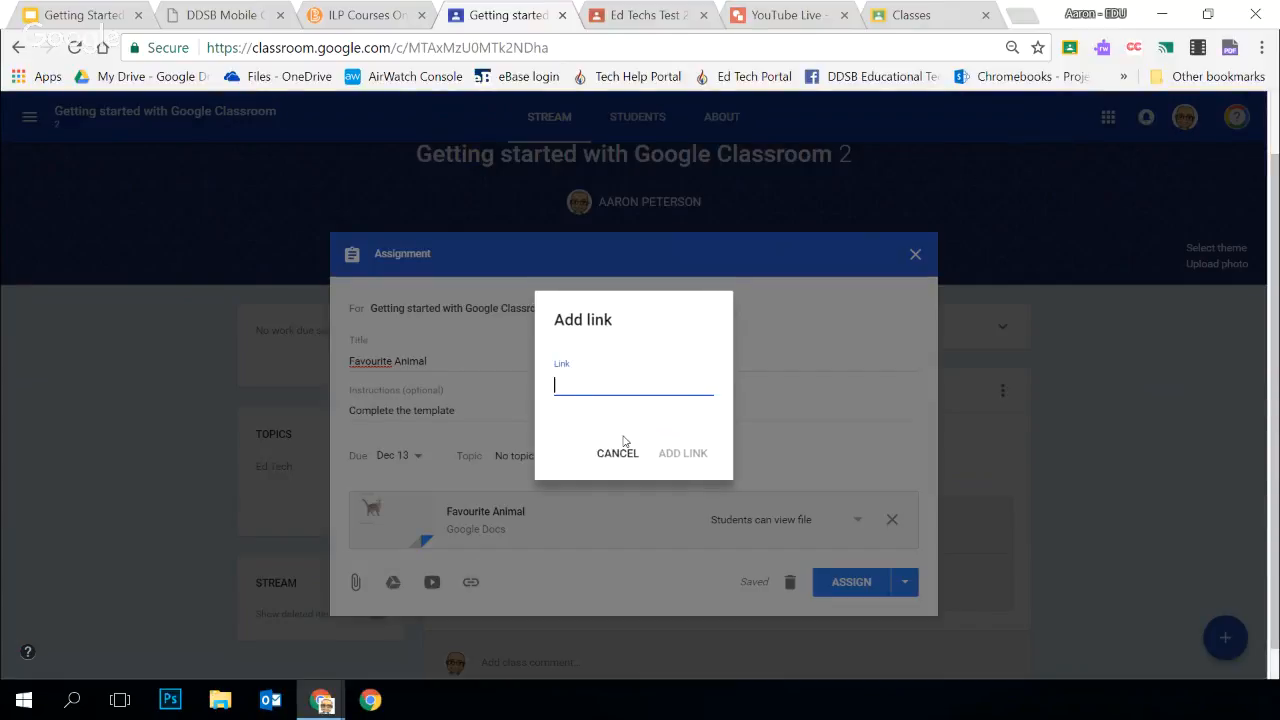
type("http://student.ddsb.ca/")
left_click(682, 453)
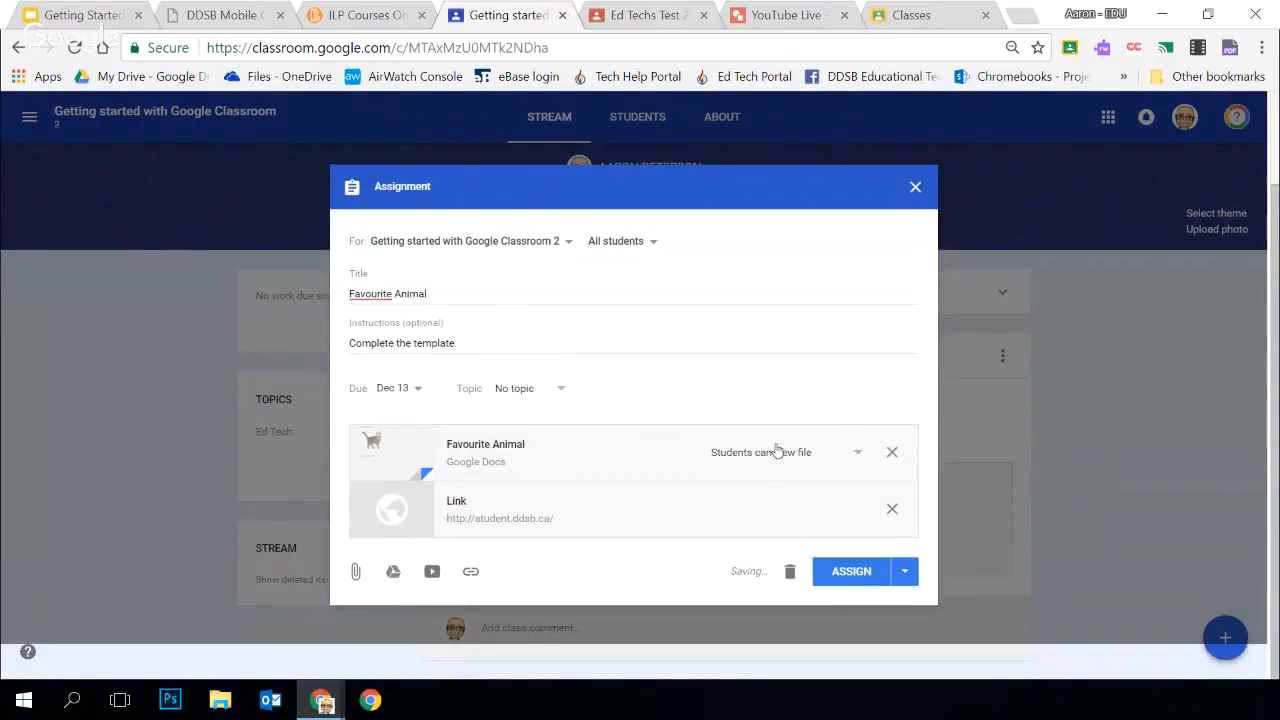
Set the attached Favourite Animal file to make a copy for each student
left_click(860, 455)
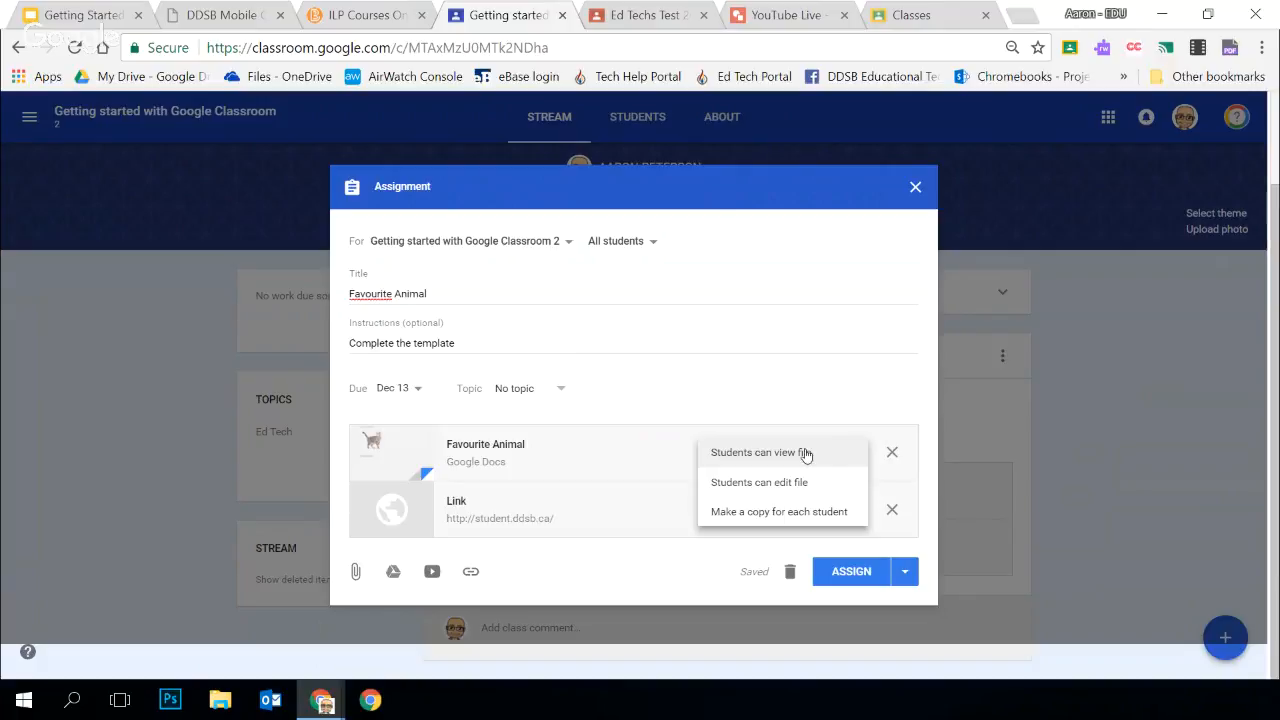
left_click(820, 484)
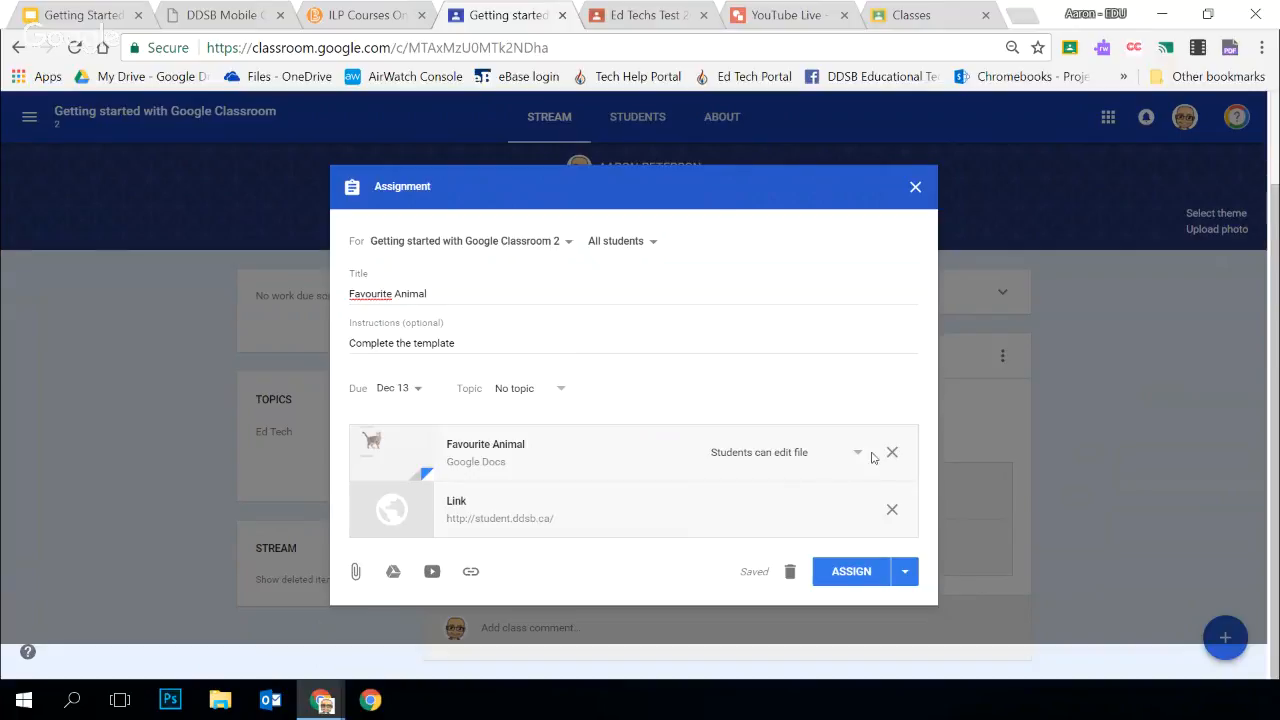
left_click(858, 455)
left_click(818, 482)
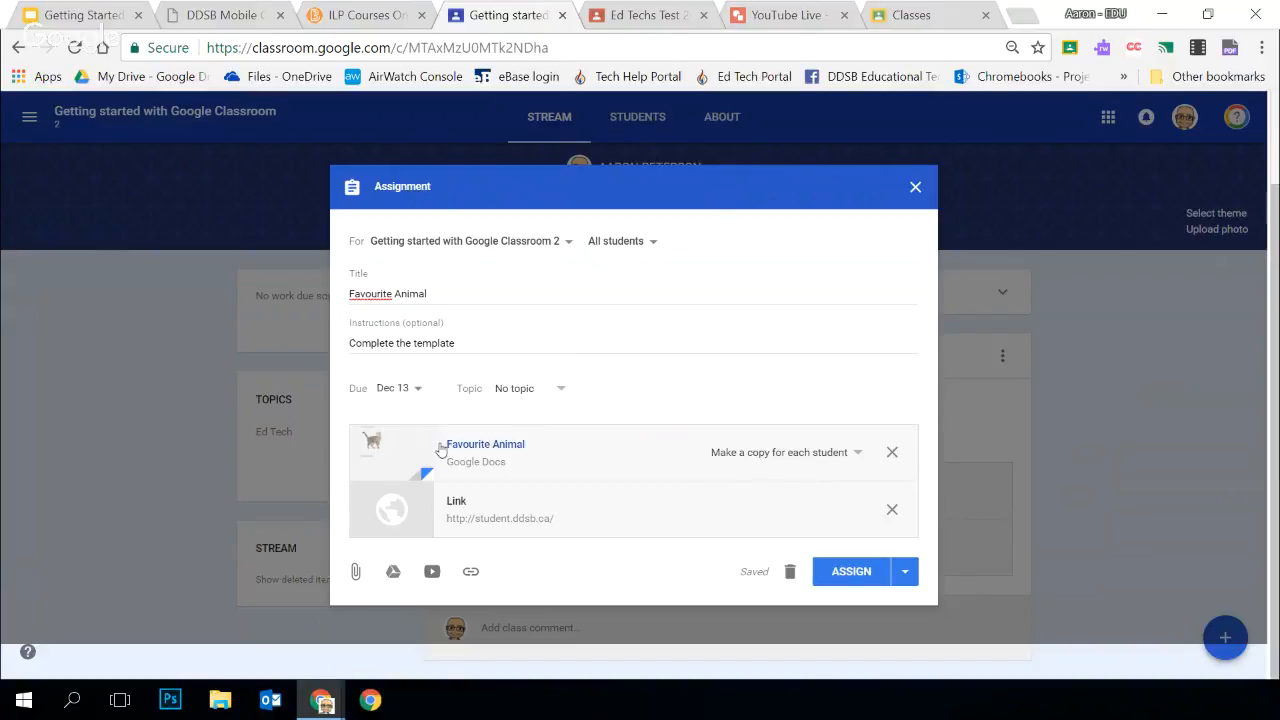
Check the assignment's scheduling date and time options, leave it unscheduled, and assign it to all students immediately
left_click(907, 575)
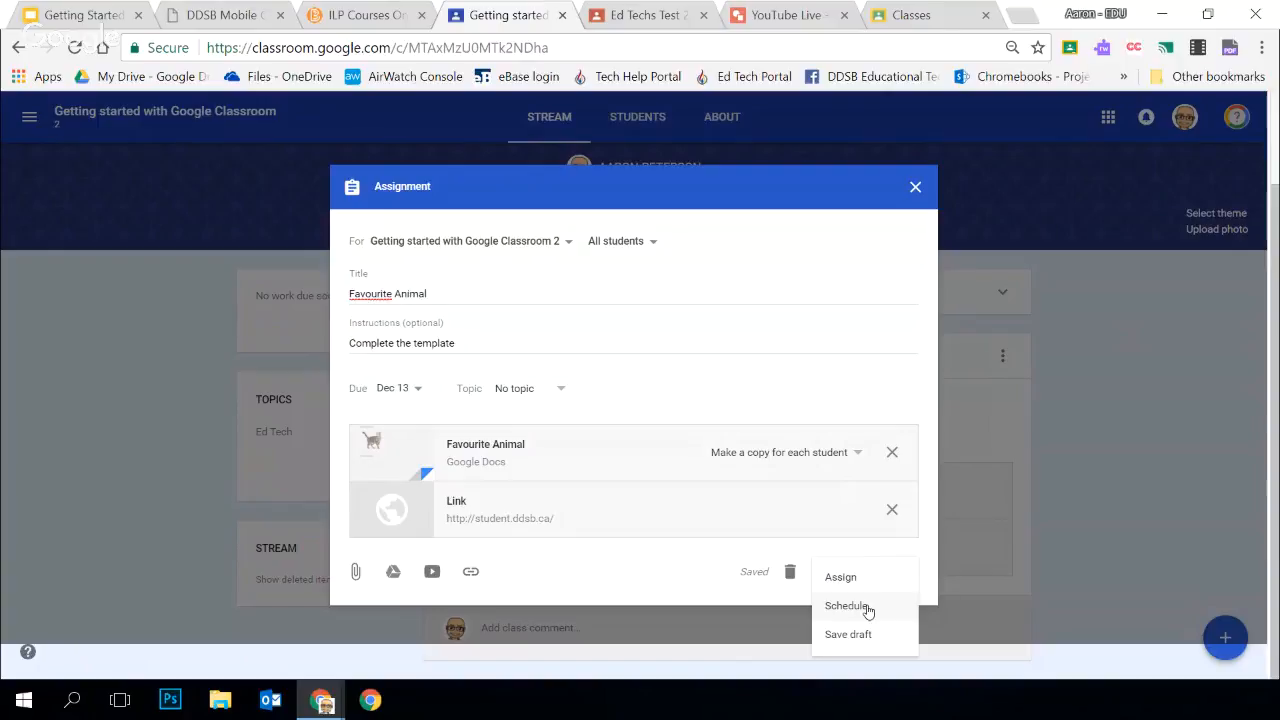
left_click(684, 562)
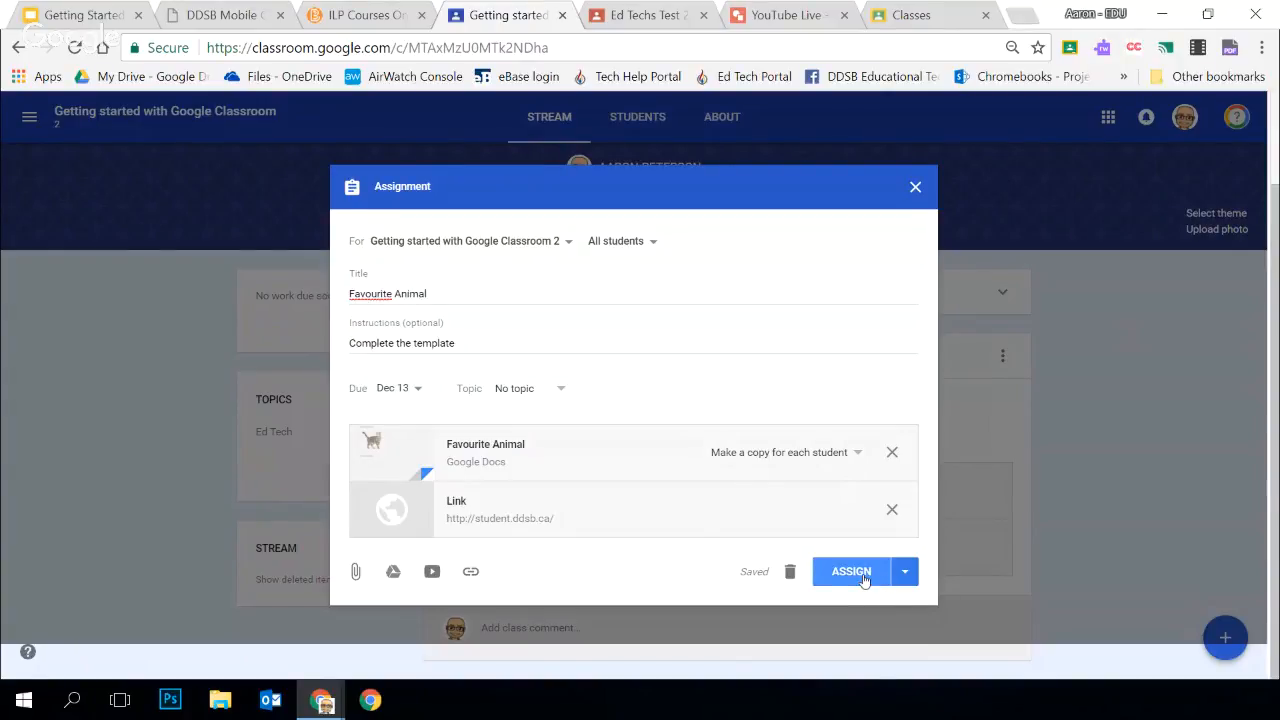
left_click(906, 574)
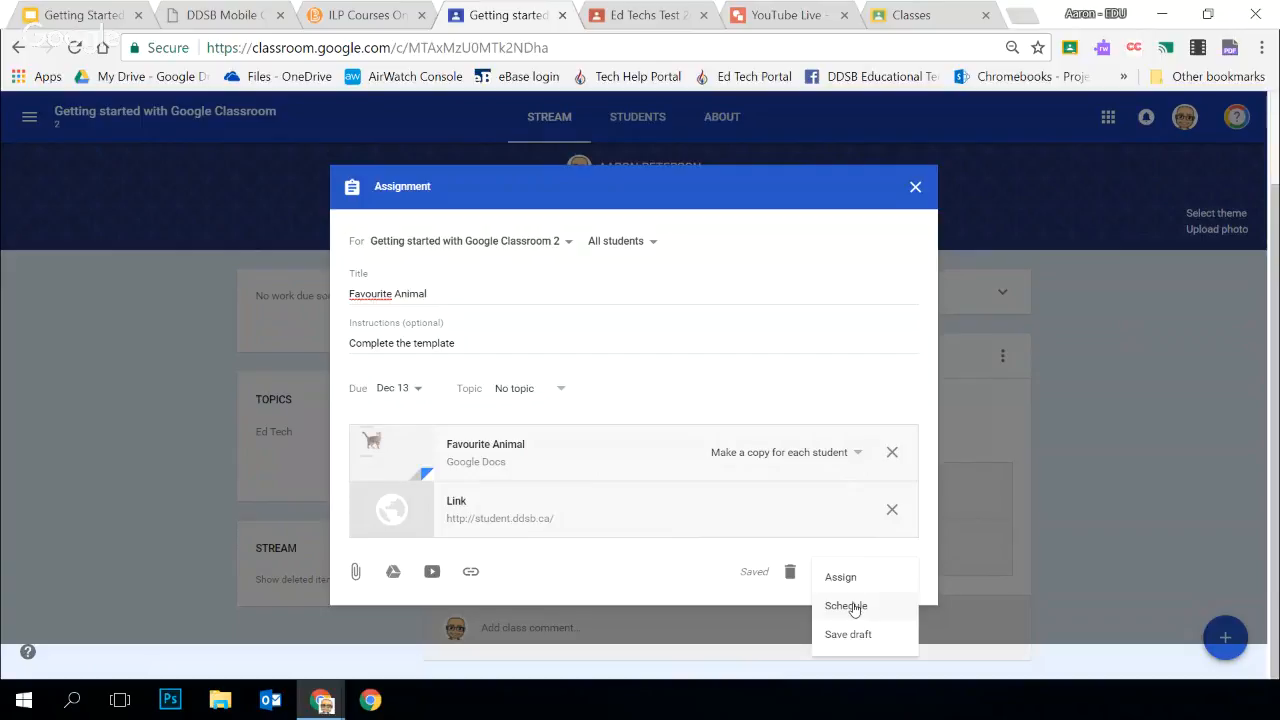
left_click(853, 607)
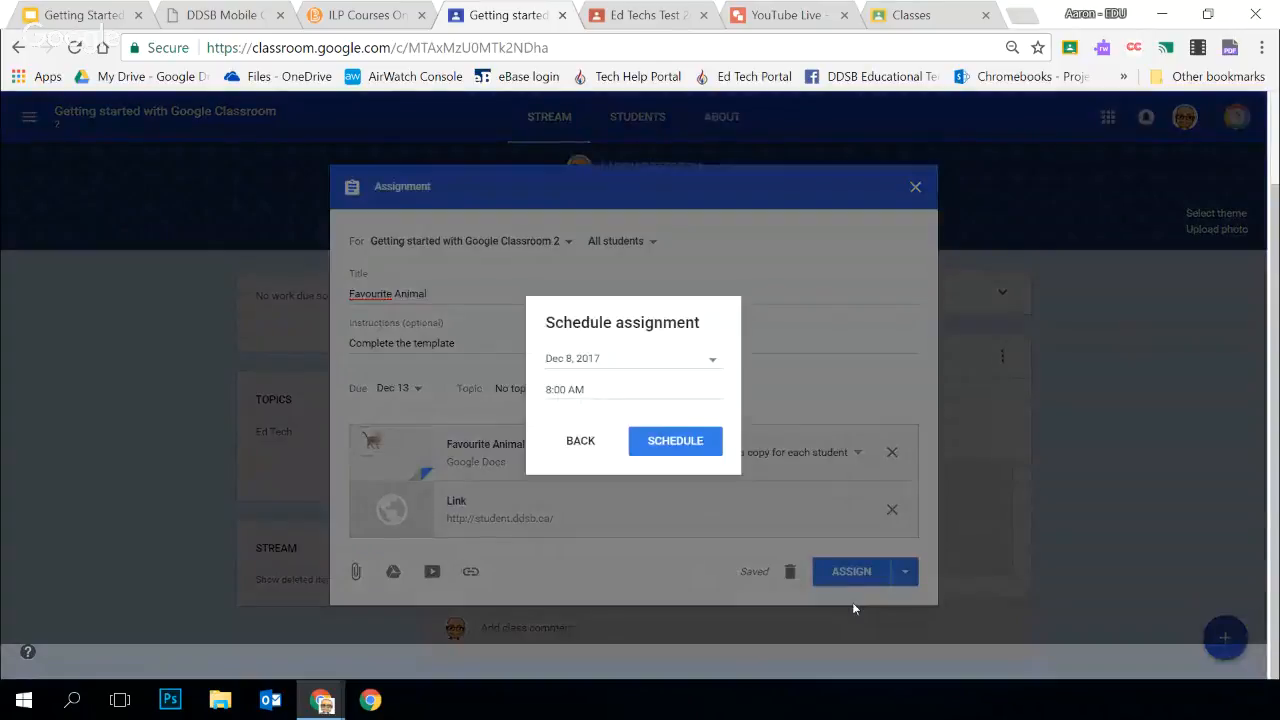
left_click(586, 388)
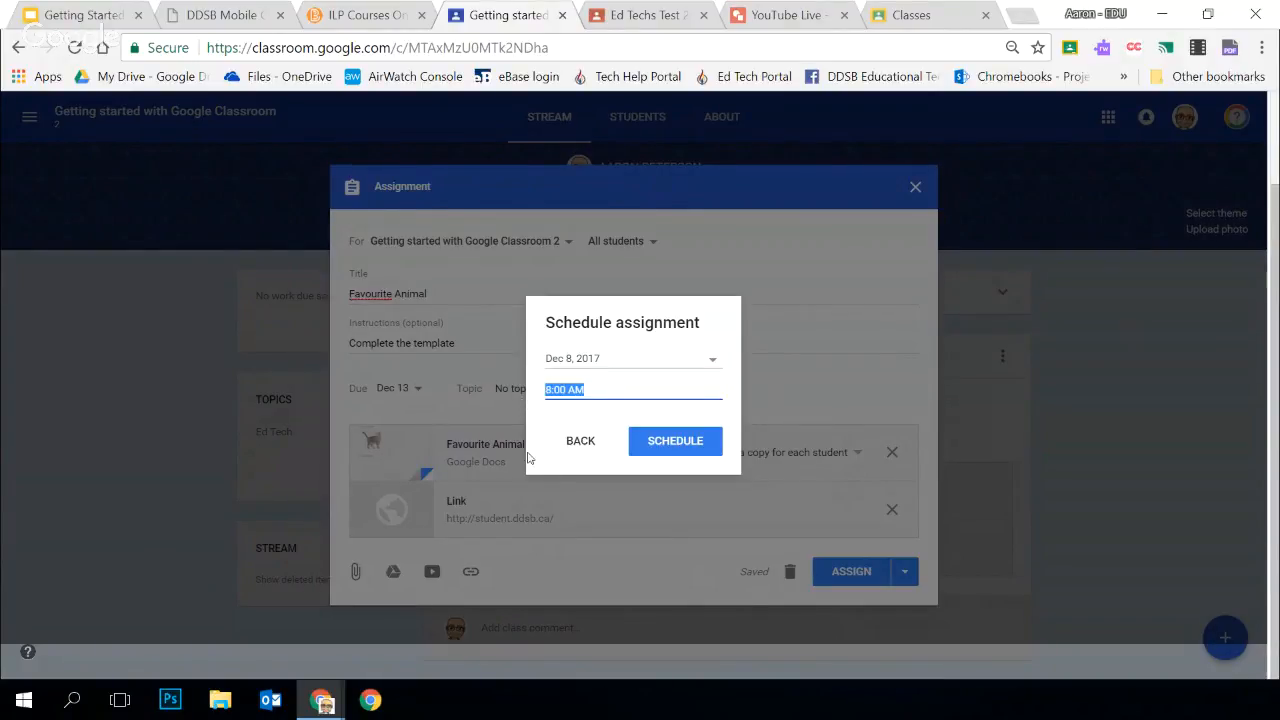
left_click(580, 444)
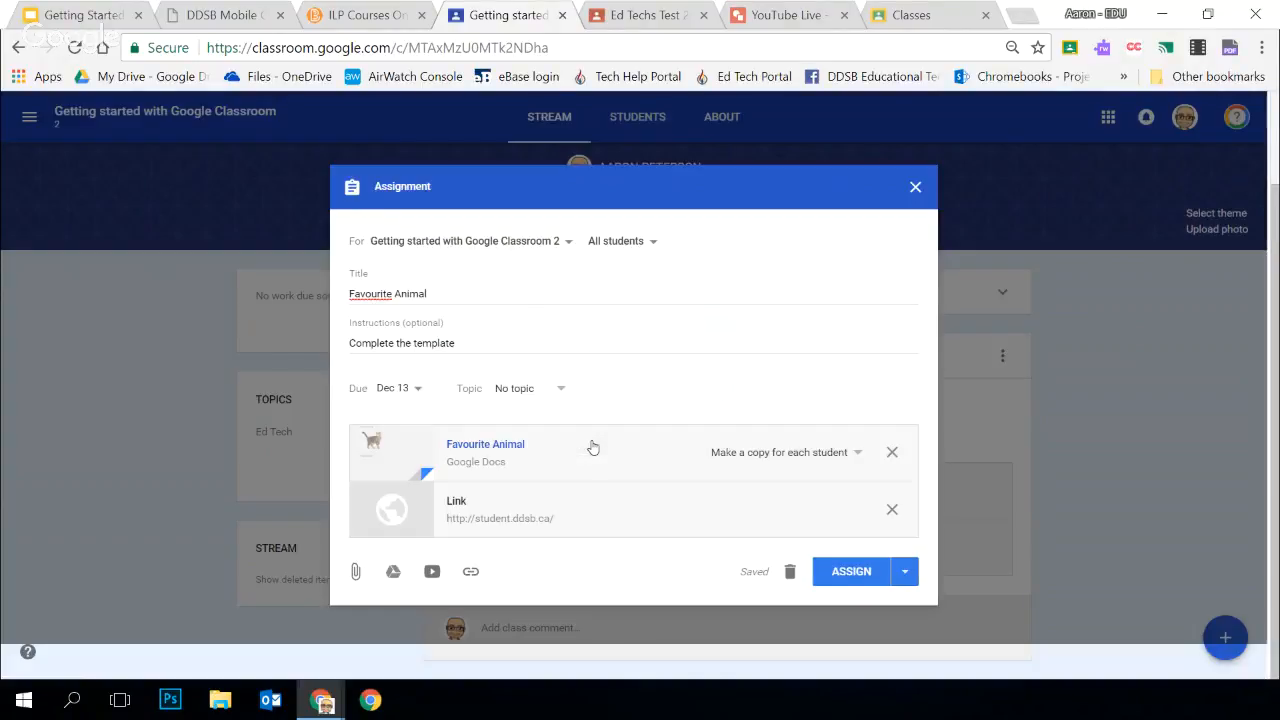
left_click(843, 572)
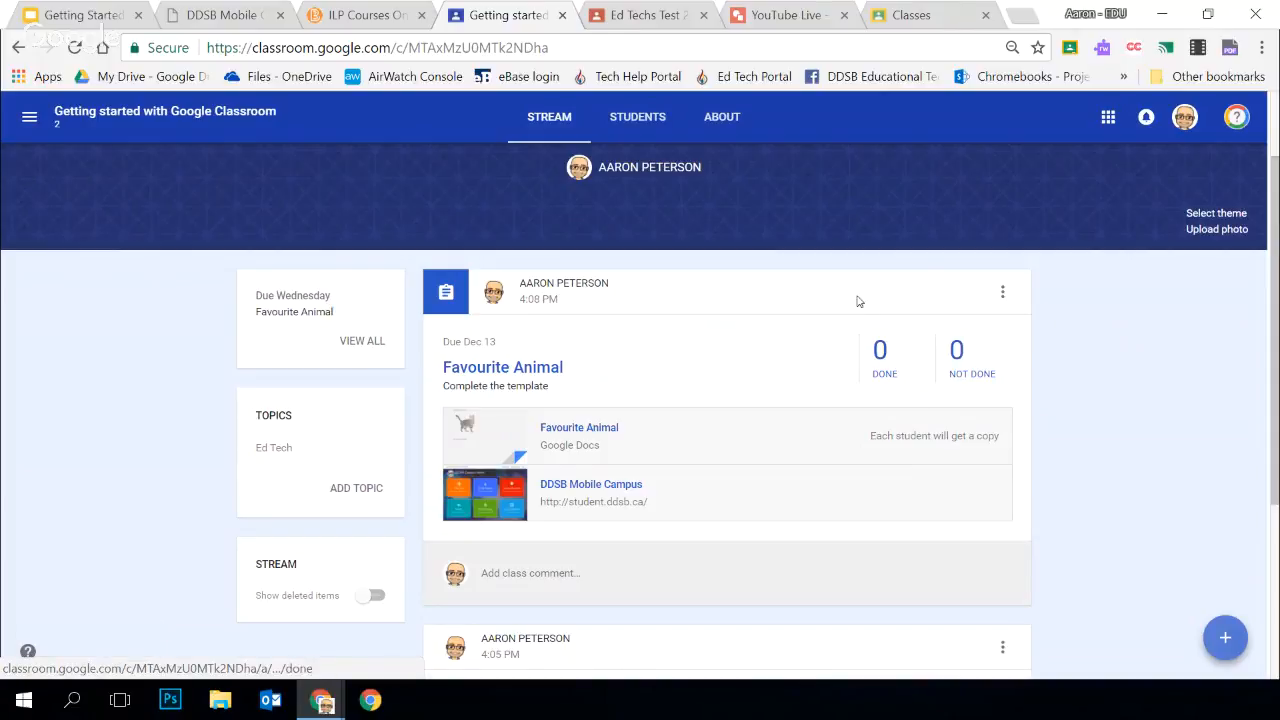
Open the student work for the Favourite Animal assignment in the Ed Techs Test class and select the student listed as done
left_click(652, 14)
scroll(1084, 525, "down", 2)
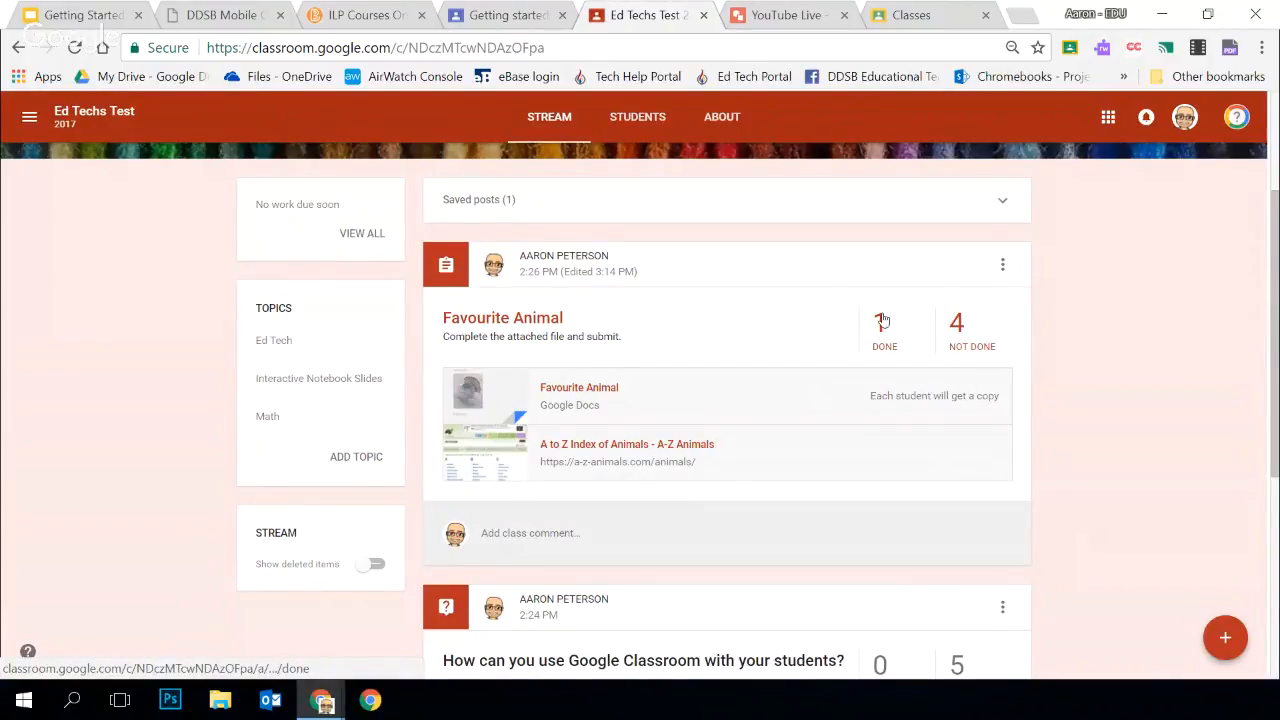
left_click(516, 322)
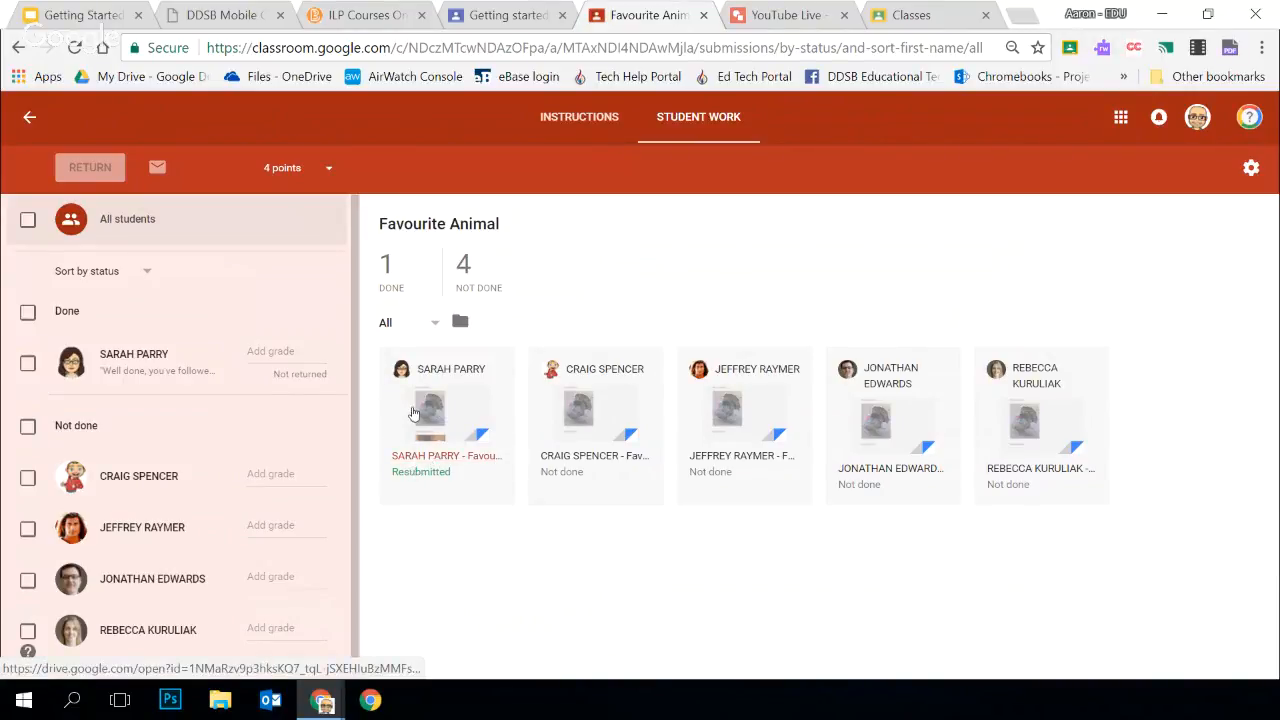
left_click(127, 363)
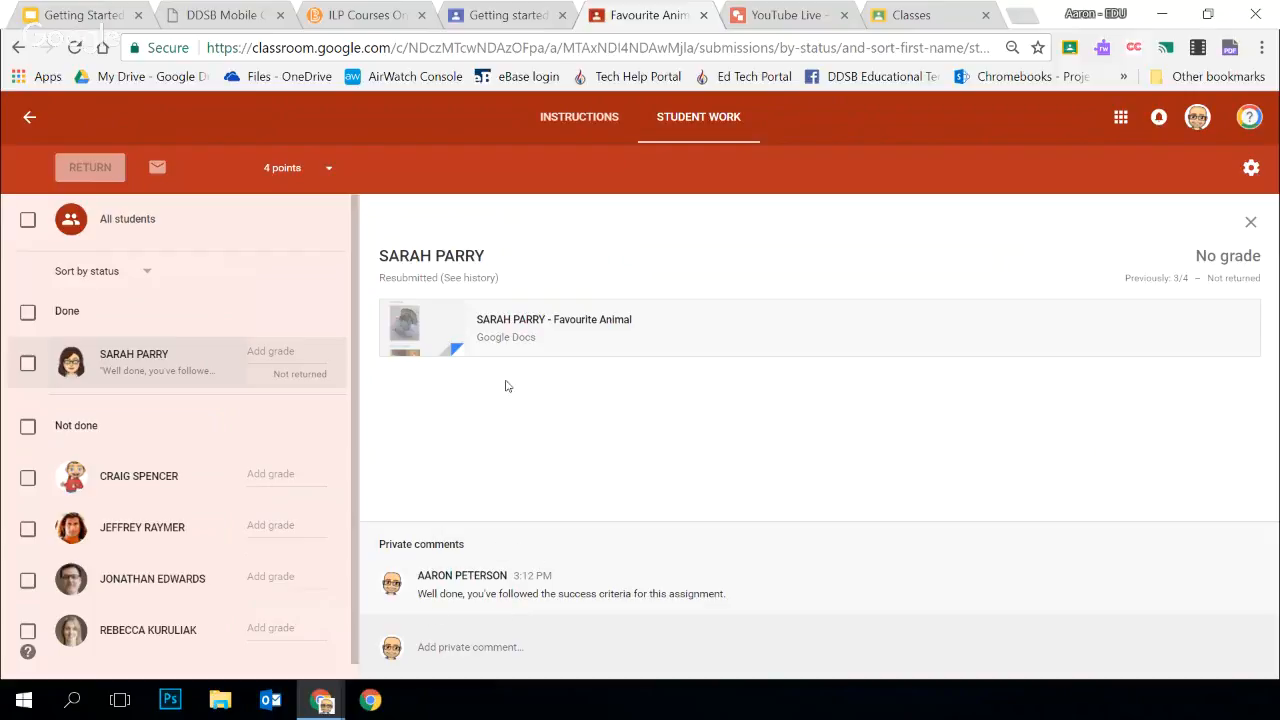
Review the student's submitted Favourite Animal document and the teacher comment on its animal picture, and close the document
left_click(608, 320)
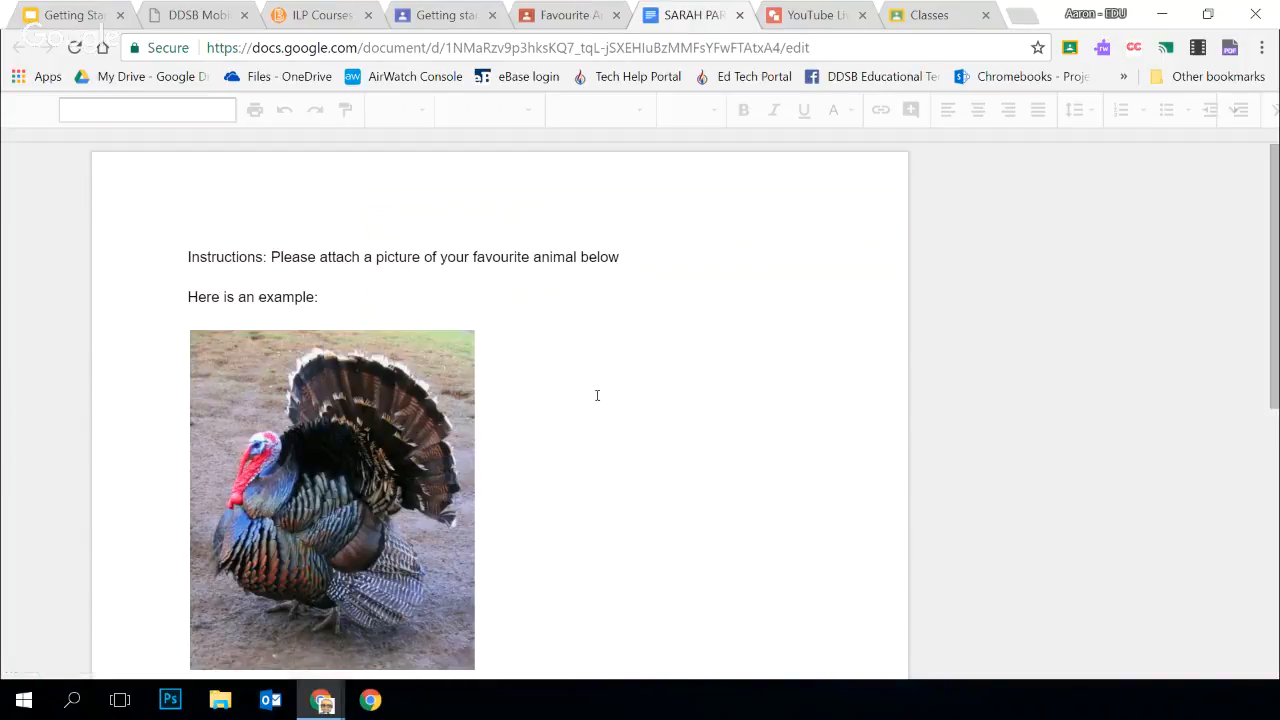
scroll(597, 396, "down", 1)
scroll(597, 396, "down", 4)
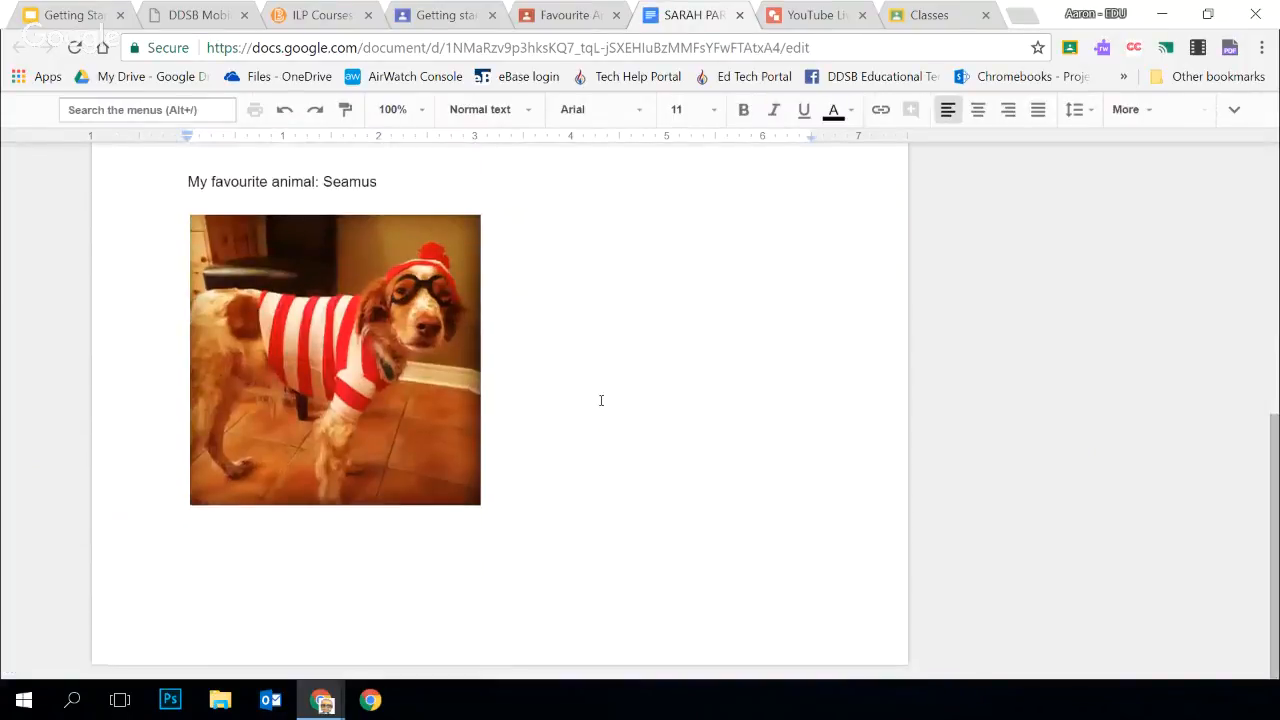
scroll(600, 400, "up", 1)
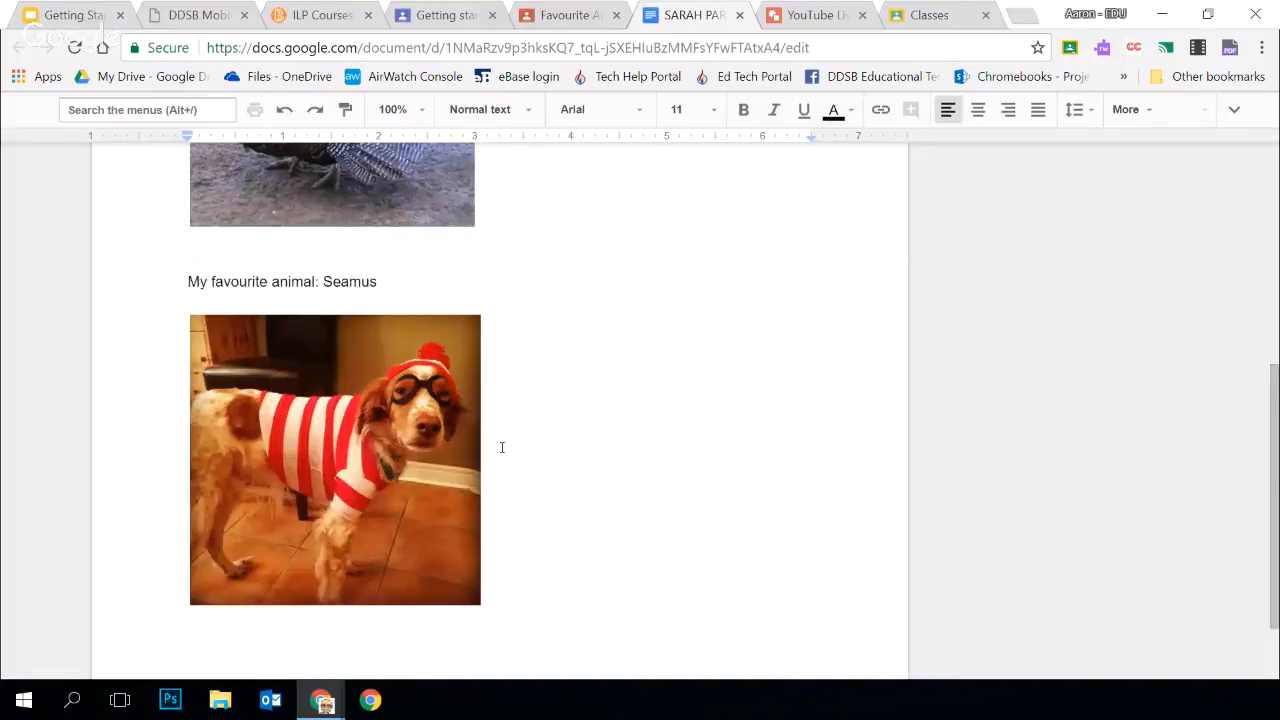
scroll(700, 500, "down", 1)
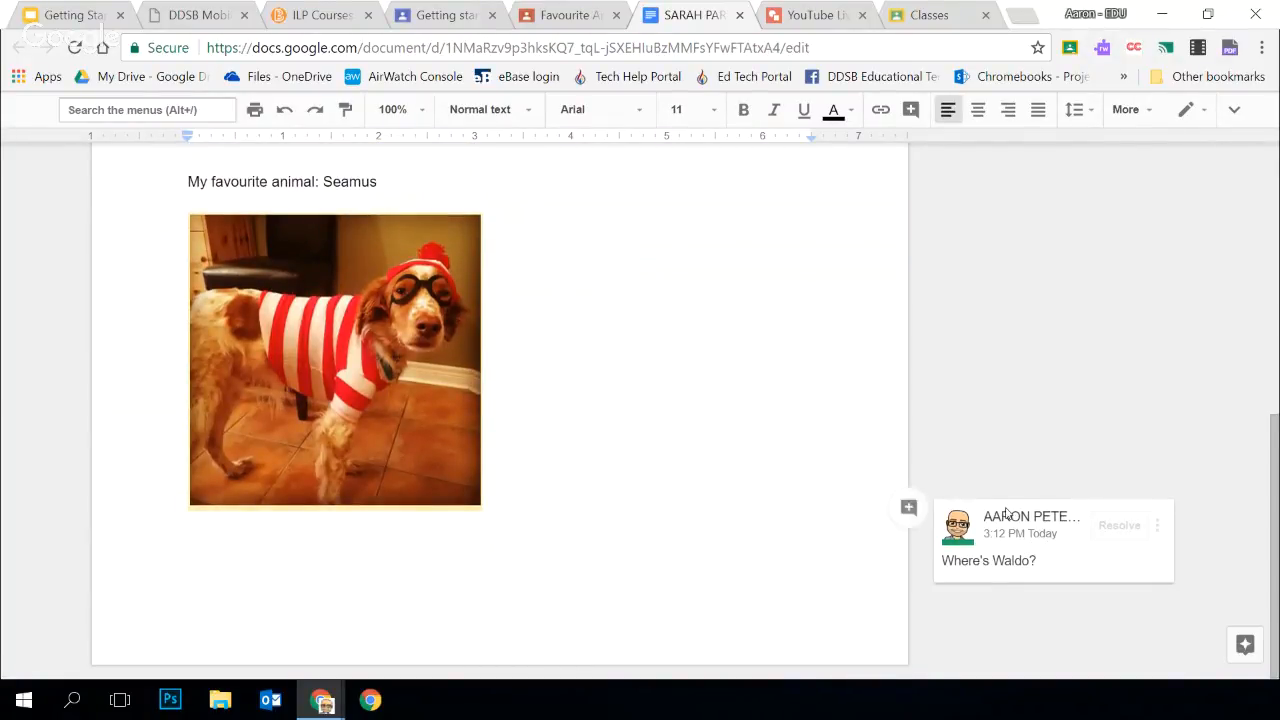
left_click(960, 540)
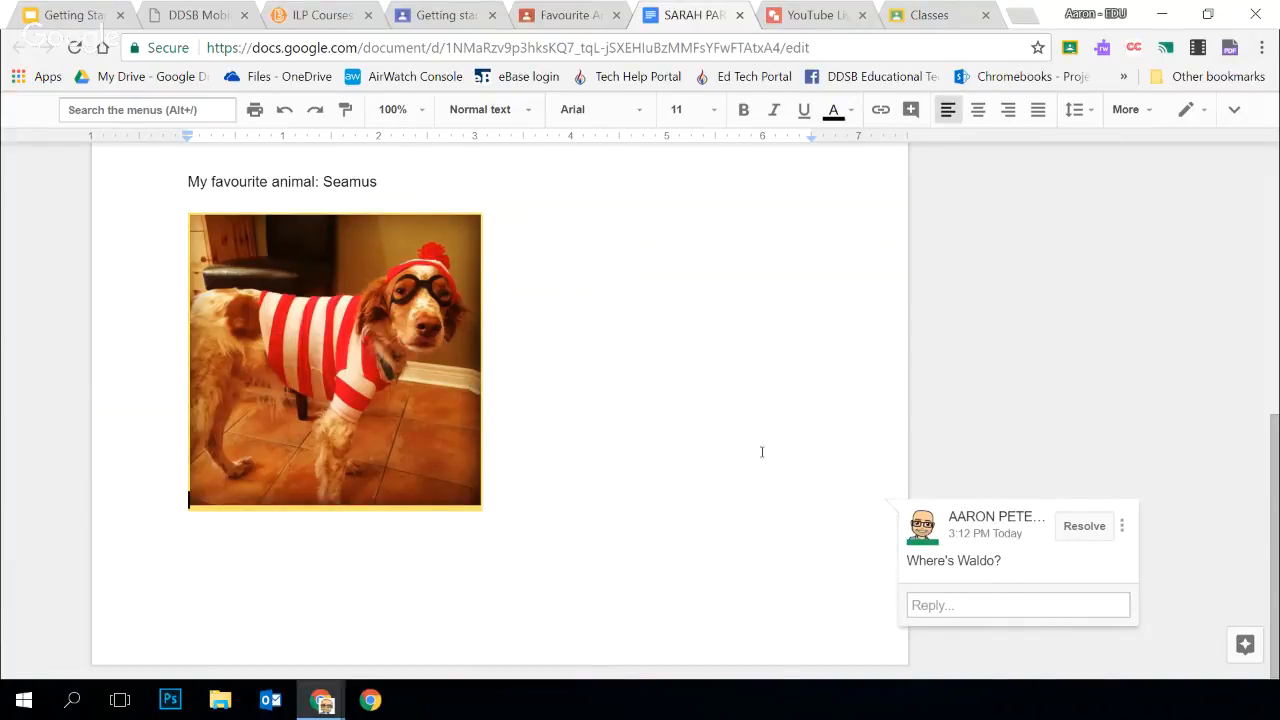
scroll(716, 412, "up", 2)
scroll(713, 405, "up", 4)
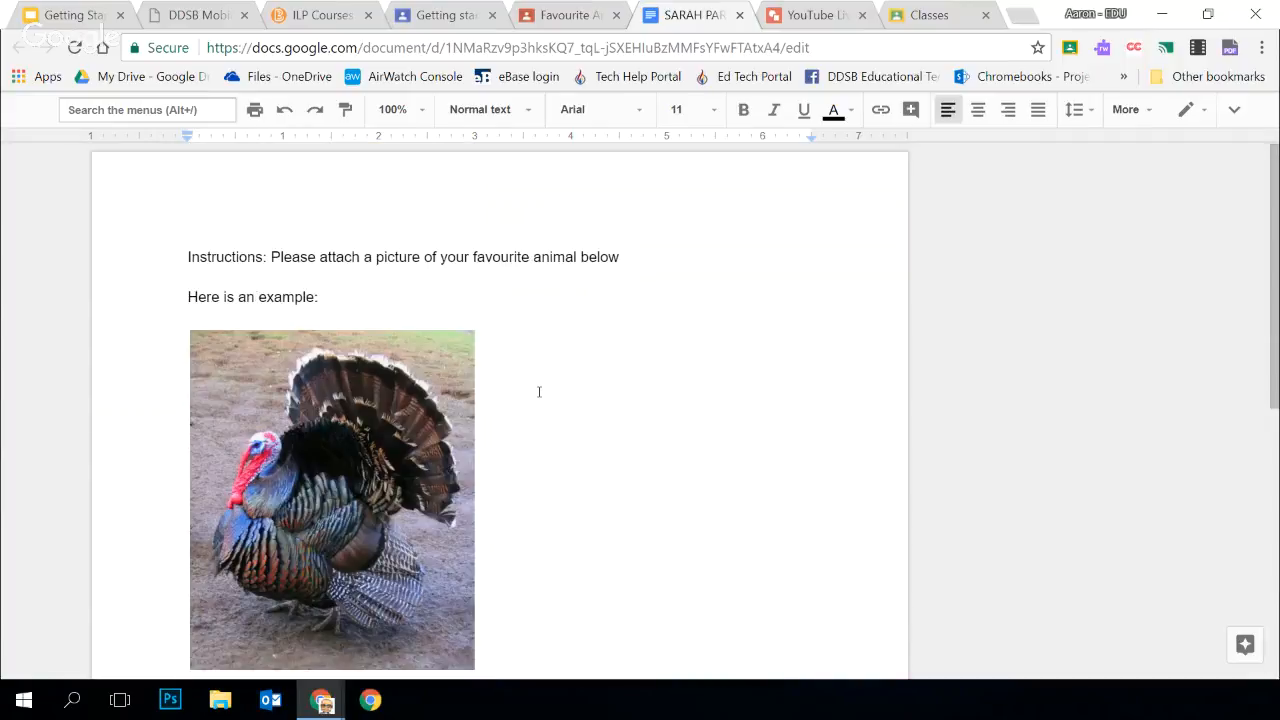
left_click(739, 15)
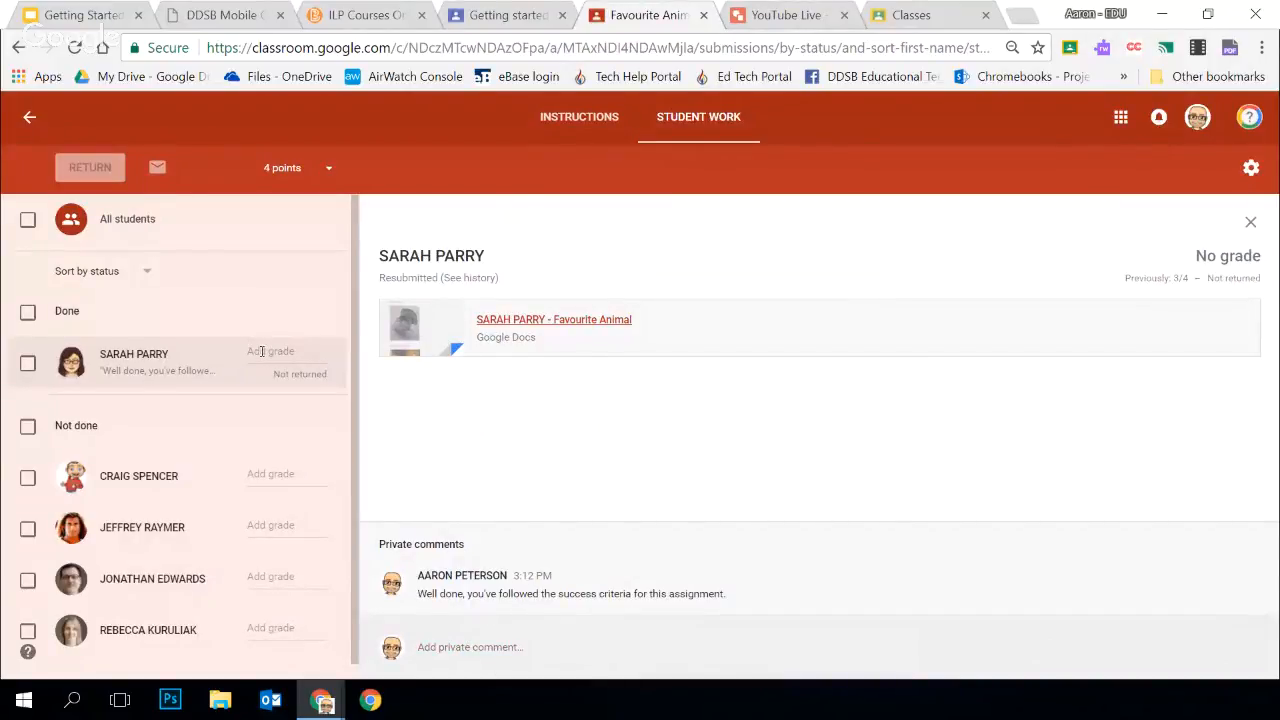
Check the assignment's point value options and grade the selected student's submission 3 out of 4
left_click(329, 167)
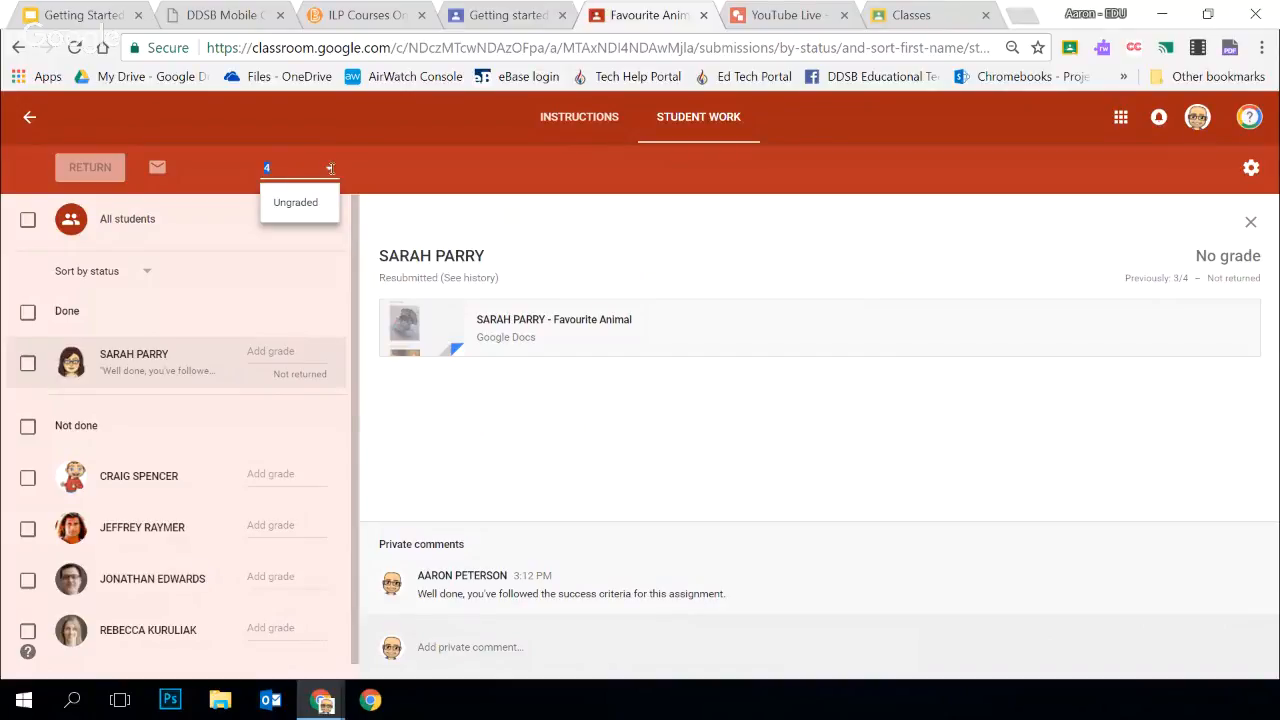
left_click(243, 170)
left_click(285, 352)
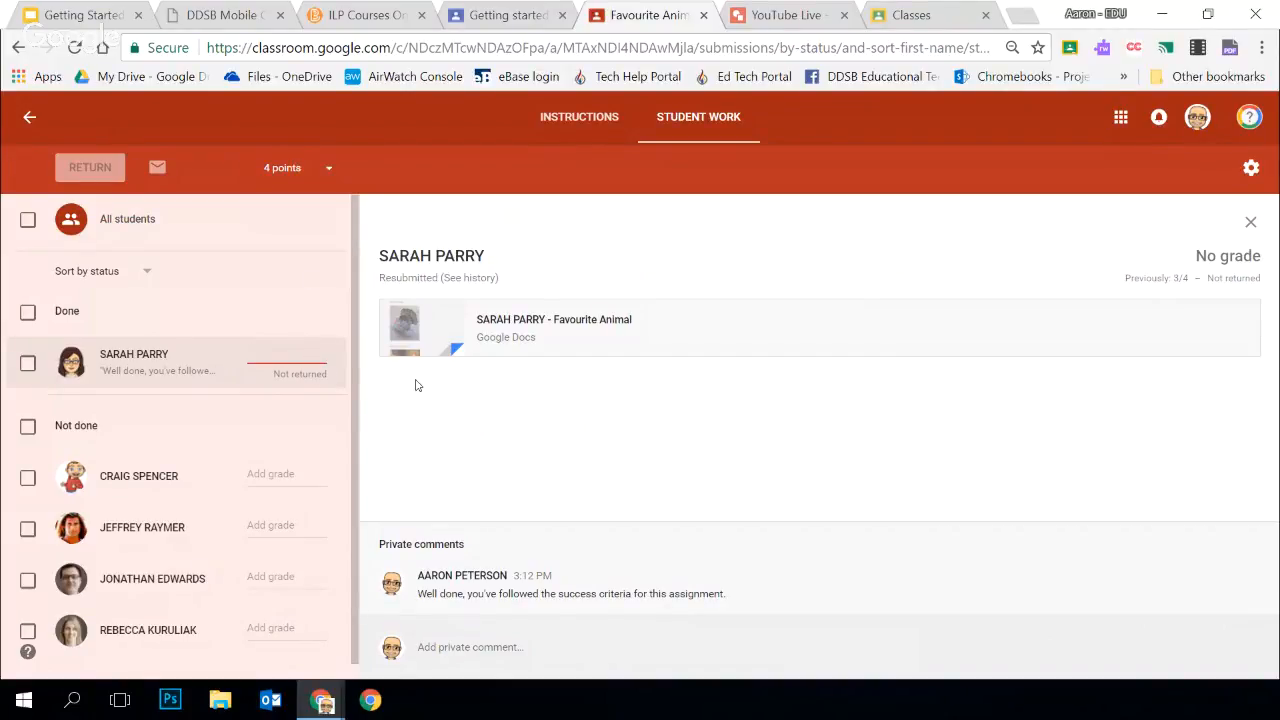
type("3/4")
left_click(262, 406)
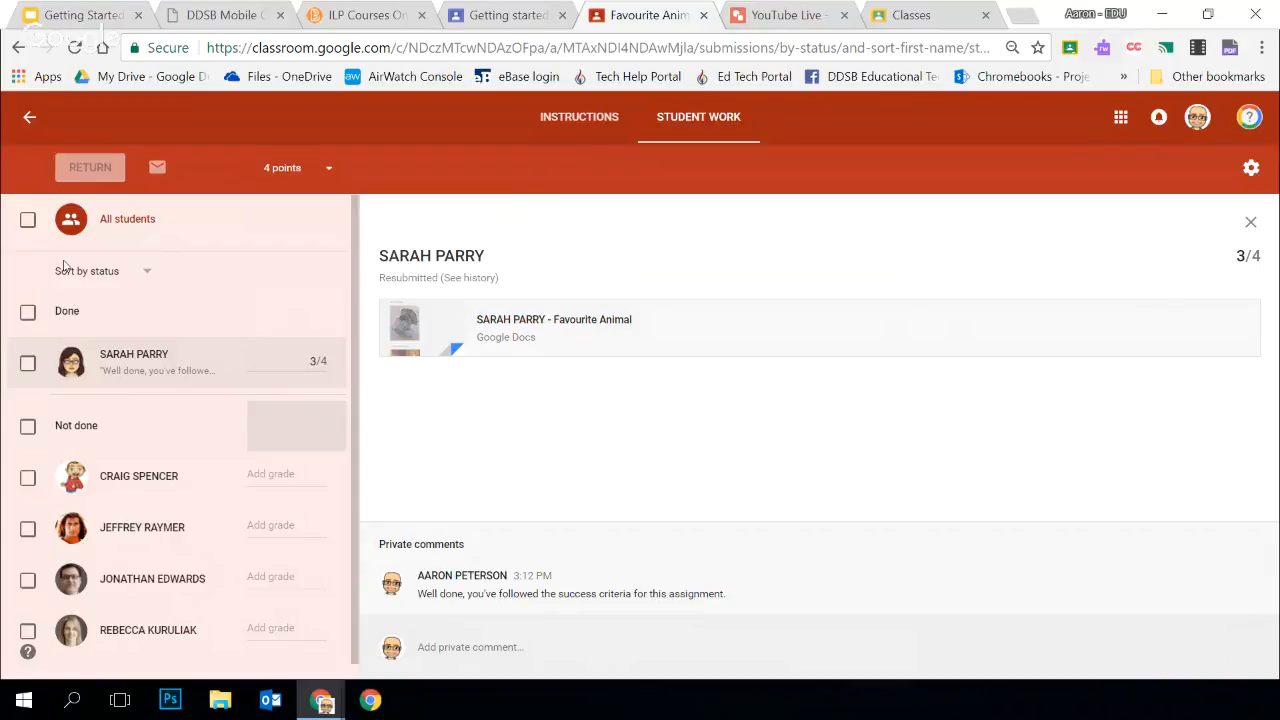
Return the graded submission to the student without adding a private comment
left_click(27, 363)
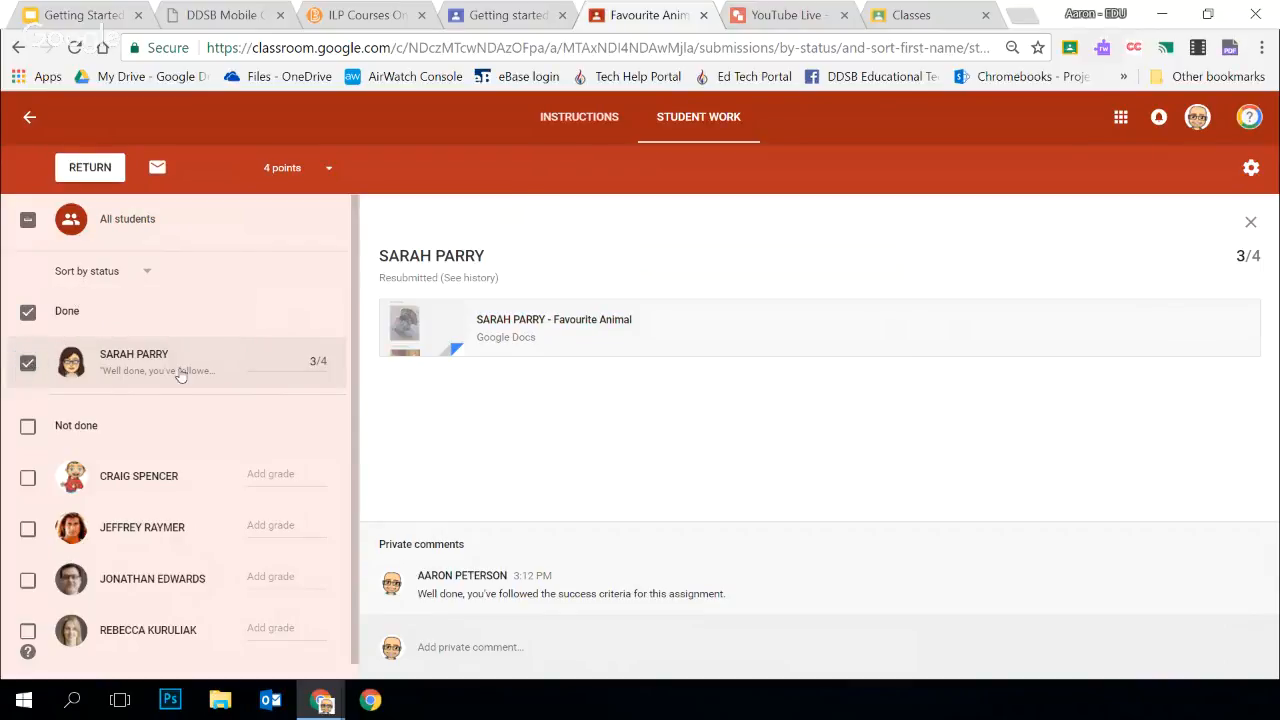
left_click(103, 168)
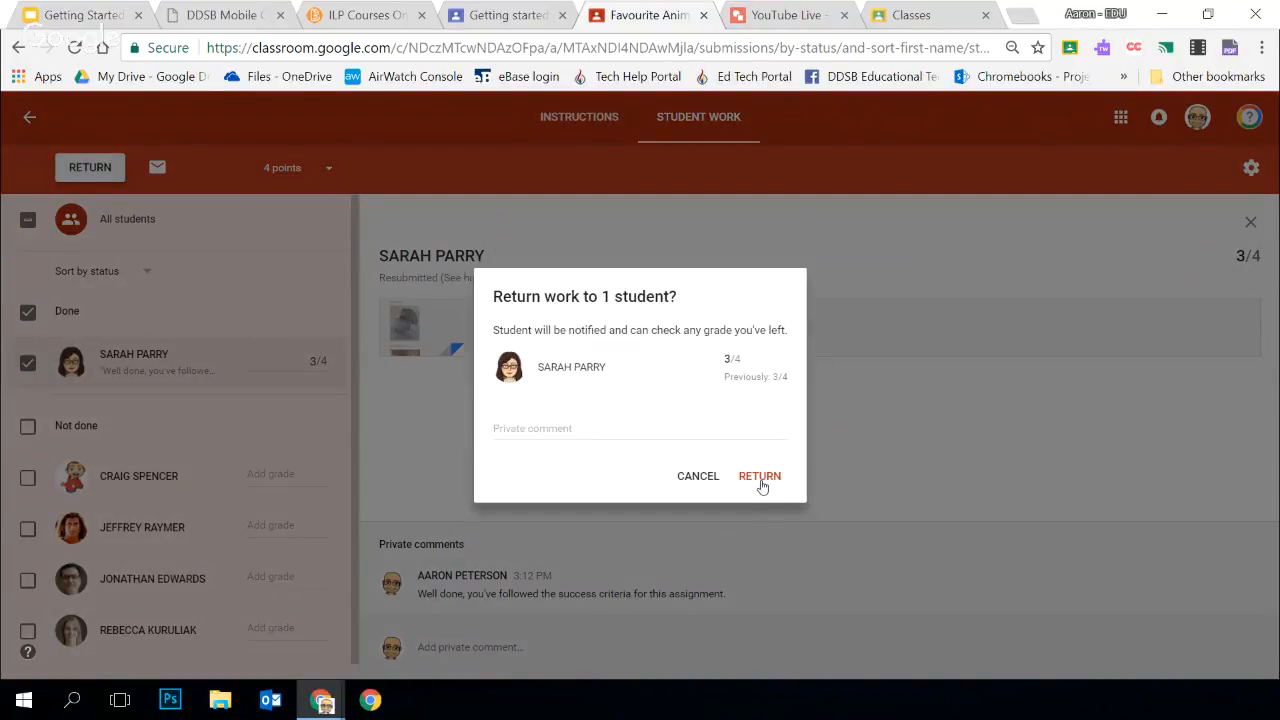
left_click(760, 478)
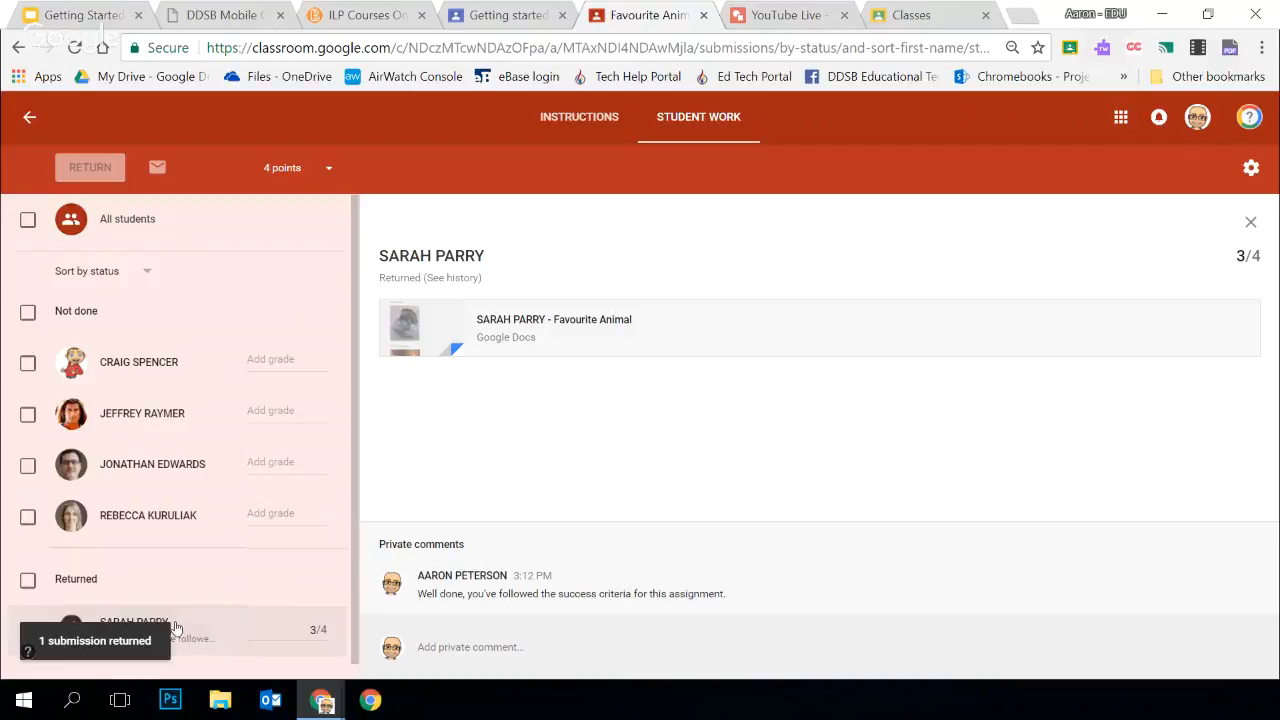
Examine the student's submission history of grade changes, returns and resubmissions, and close it
left_click(455, 279)
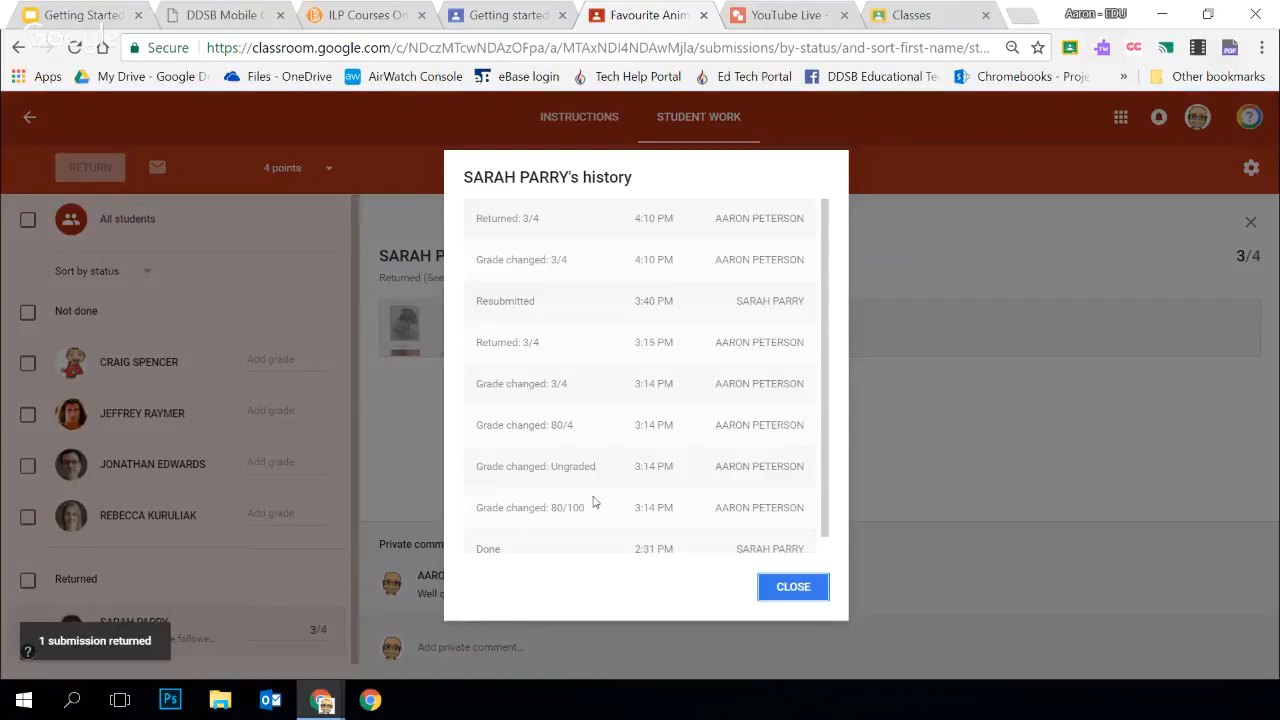
scroll(577, 449, "down", 1)
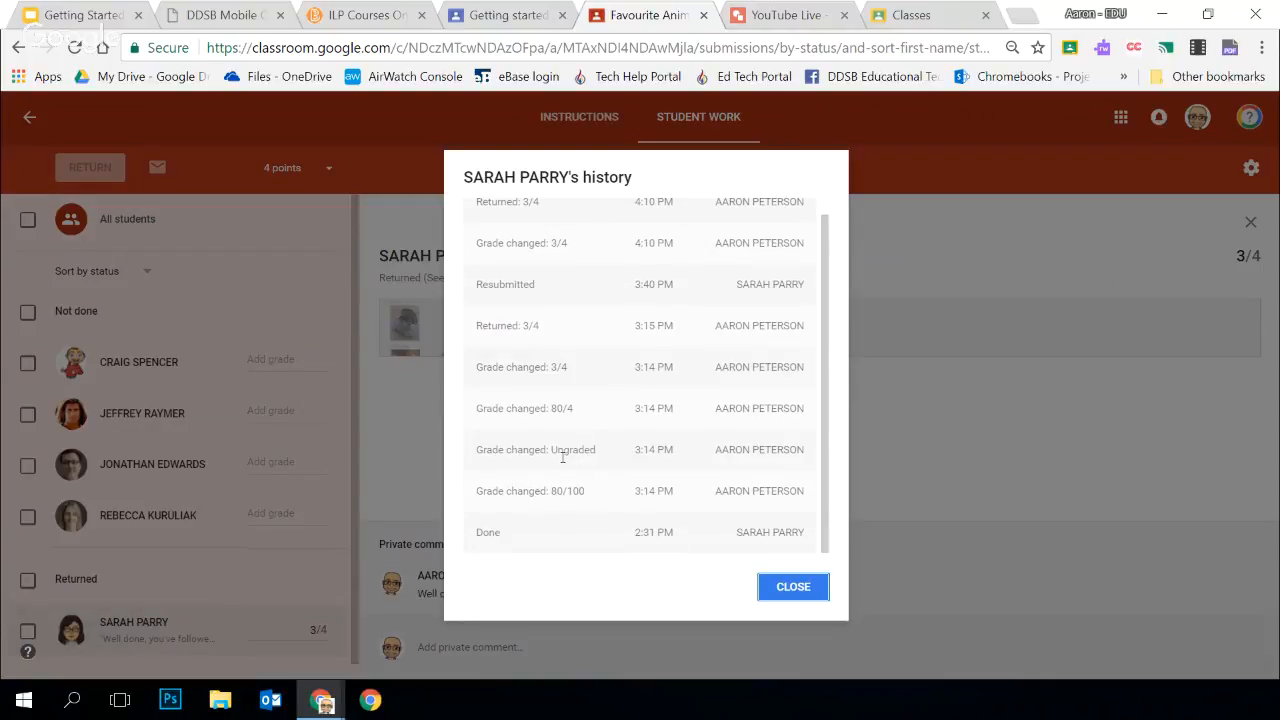
scroll(562, 428, "up", 1)
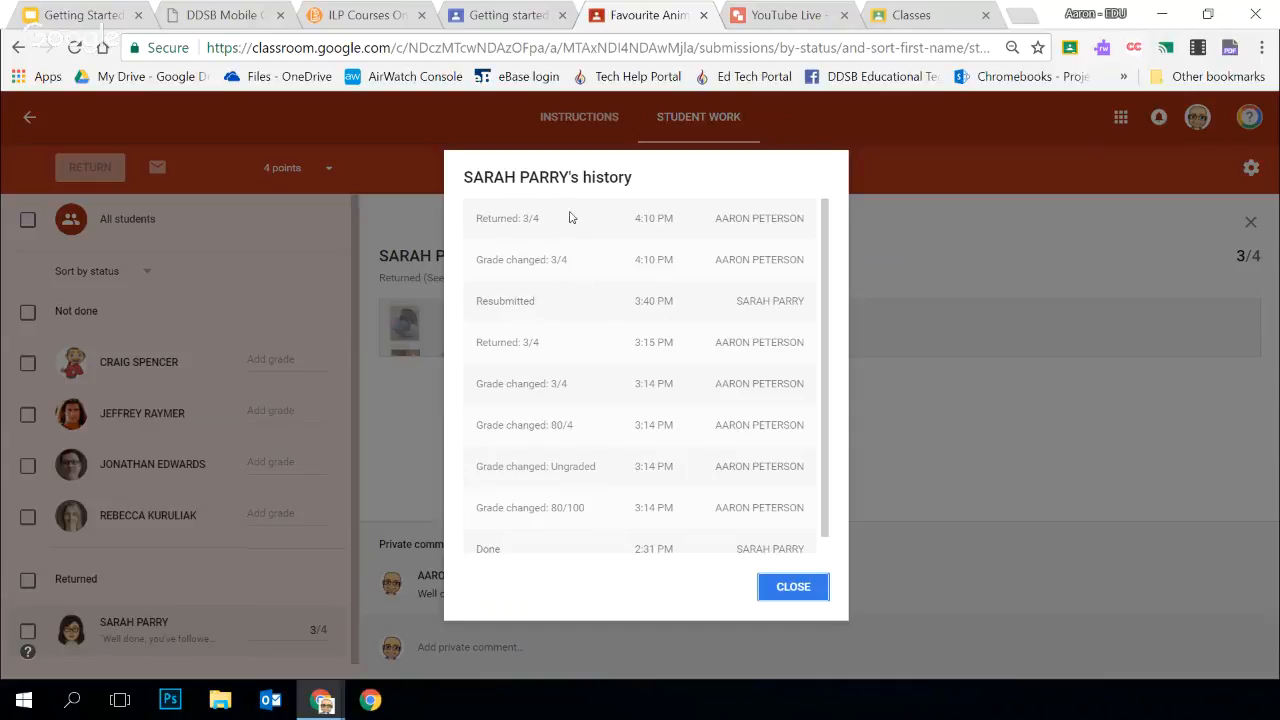
scroll(641, 395, "down", 1)
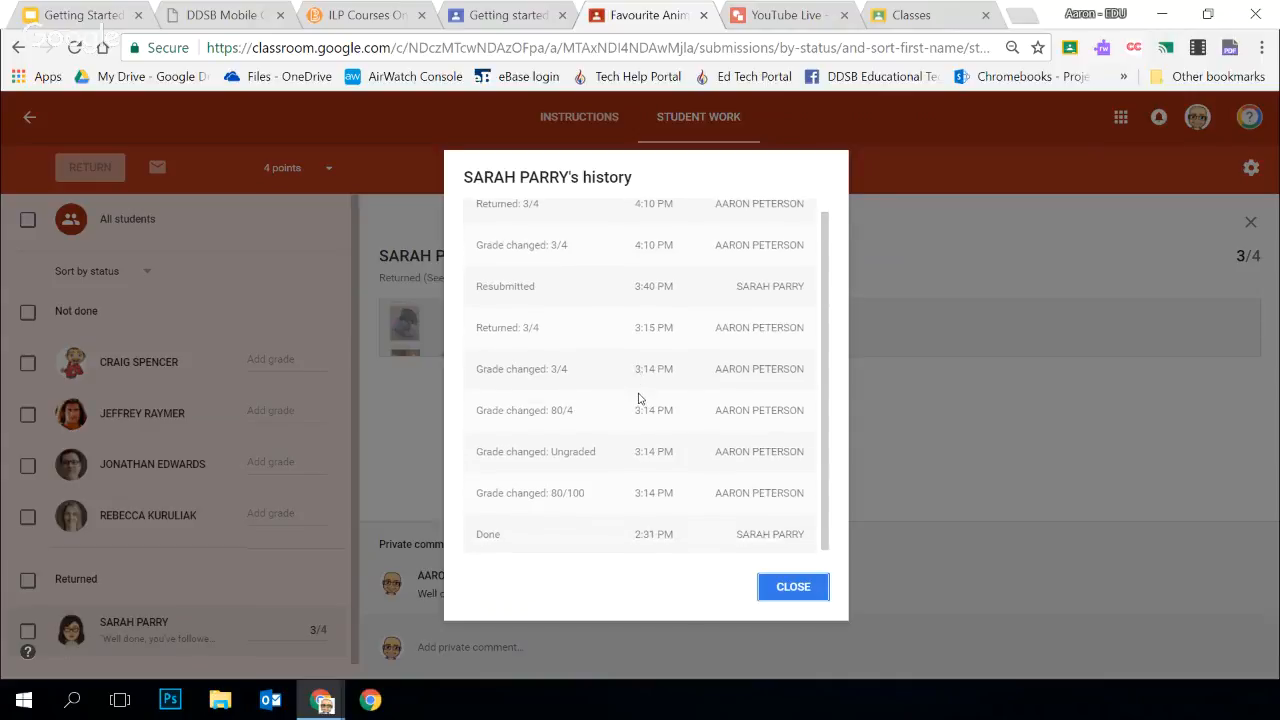
left_click(773, 600)
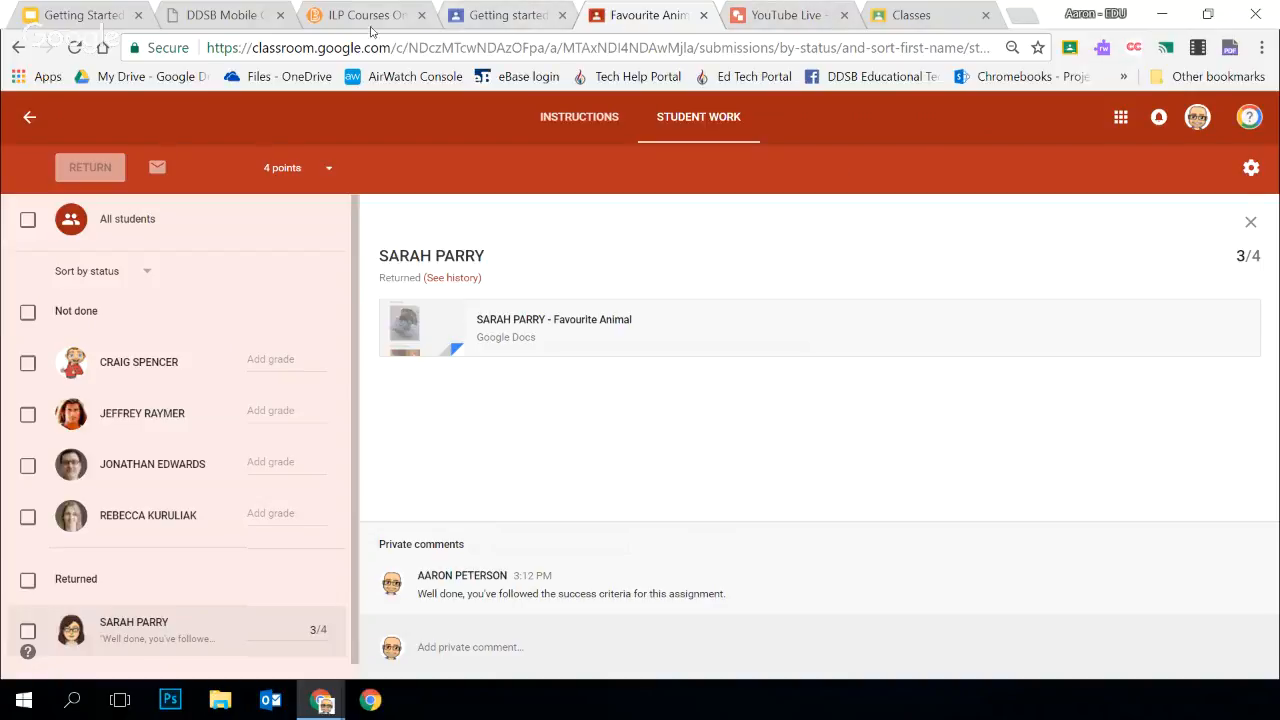
Switch to the Getting started class stream and start a question asking "How could you use Classroom with your students?"
left_click(484, 18)
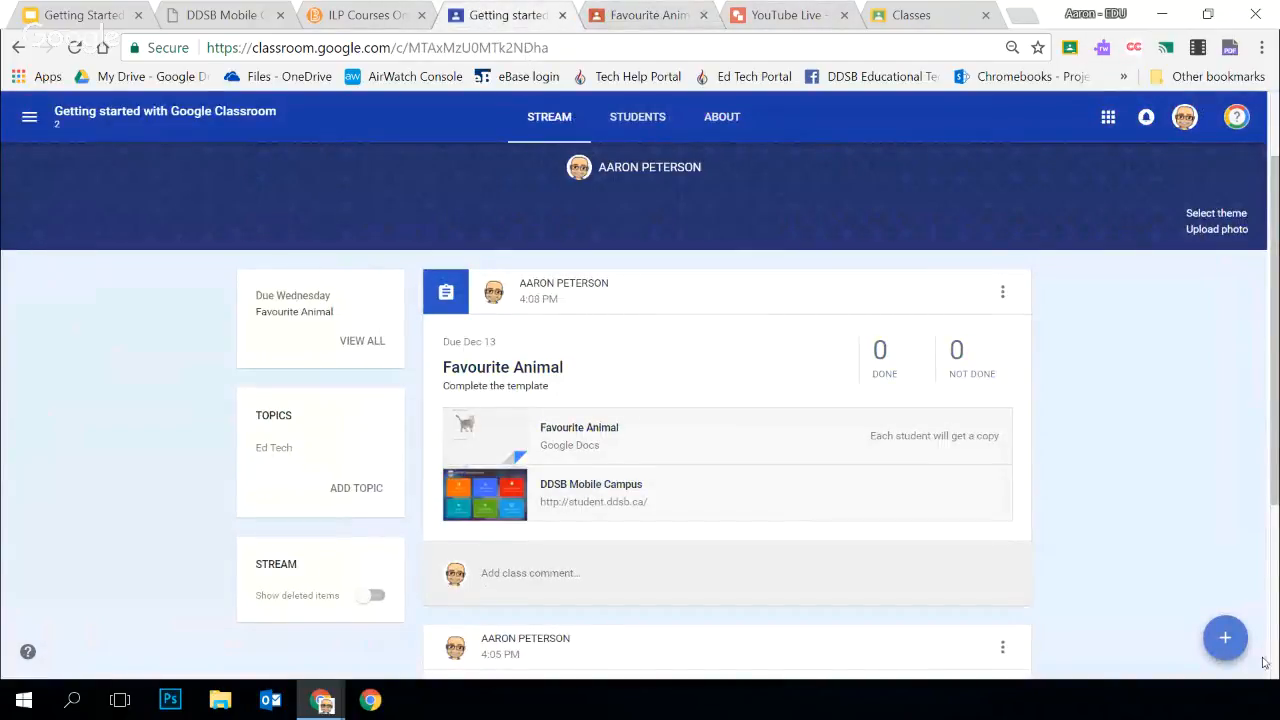
mouse_move(1238, 652)
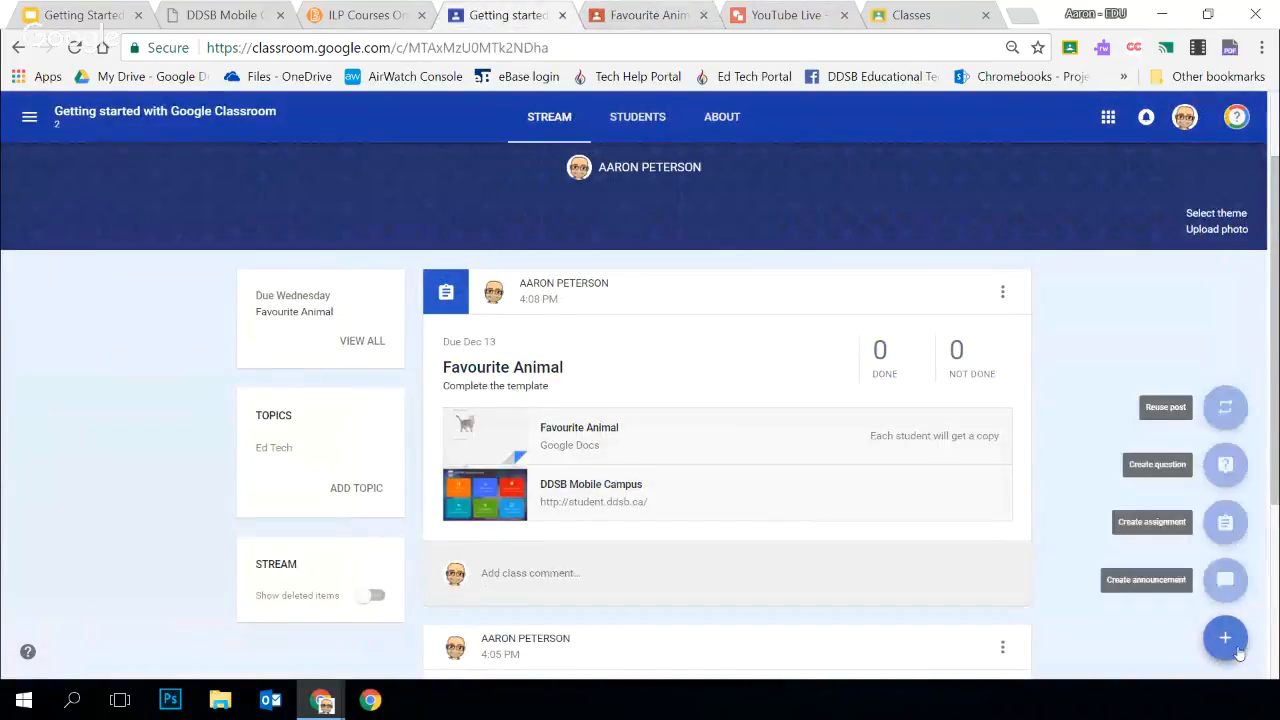
left_click(1220, 474)
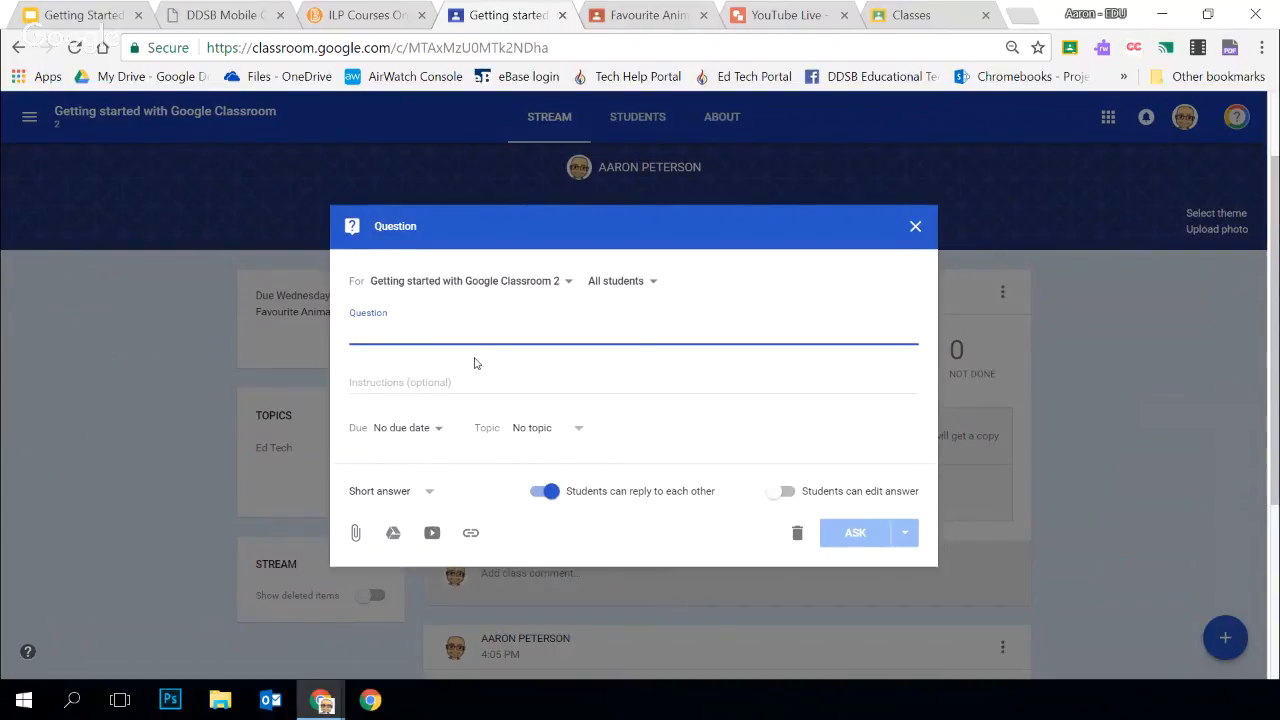
type("How could yo")
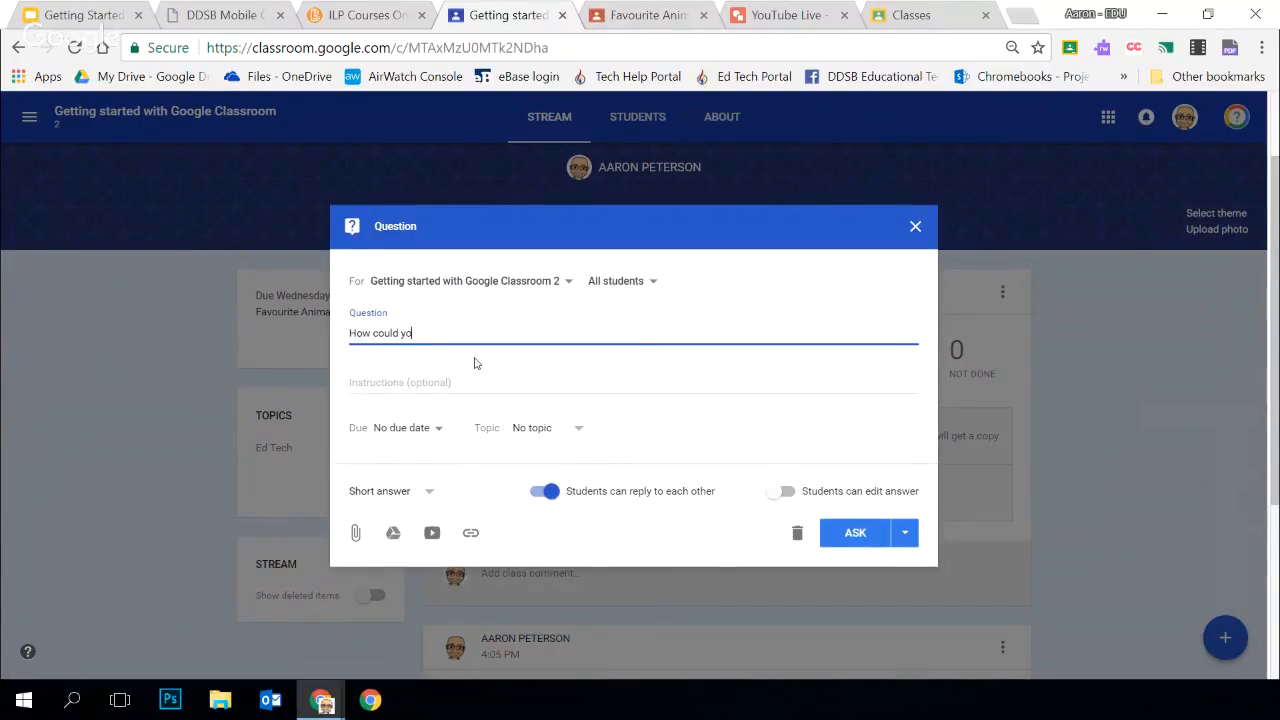
type("u use Classroom with your students?")
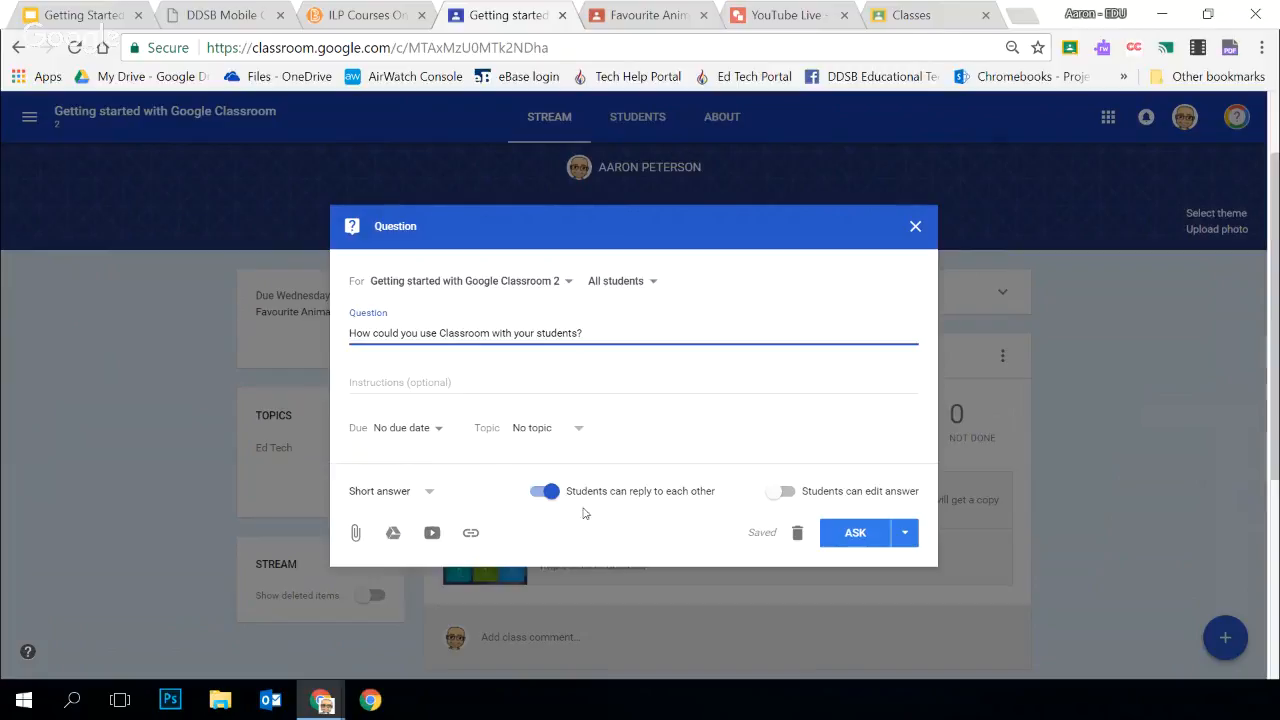
Try the options for students replying to each other and editing their answers, and restore both settings
left_click(553, 500)
left_click(551, 497)
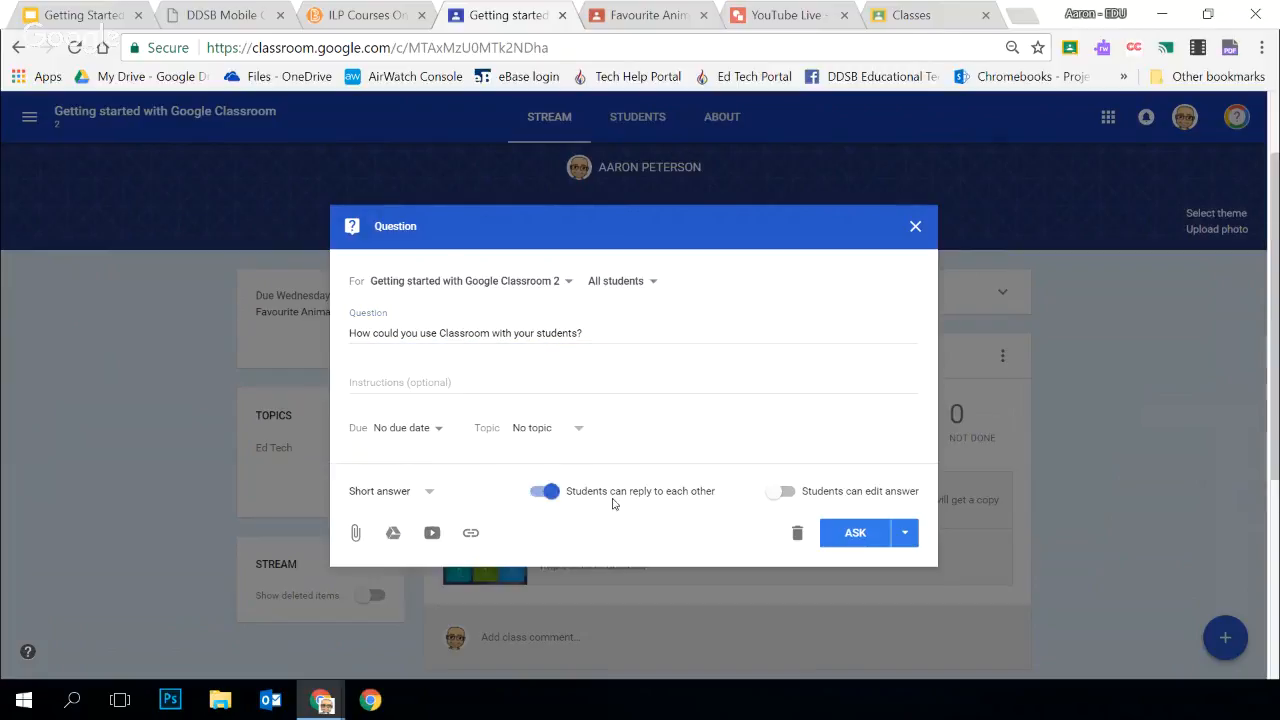
left_click(551, 496)
left_click(551, 496)
left_click(790, 493)
left_click(789, 493)
Check which students and which other classes the question can be sent to, keeping the current selection
left_click(652, 281)
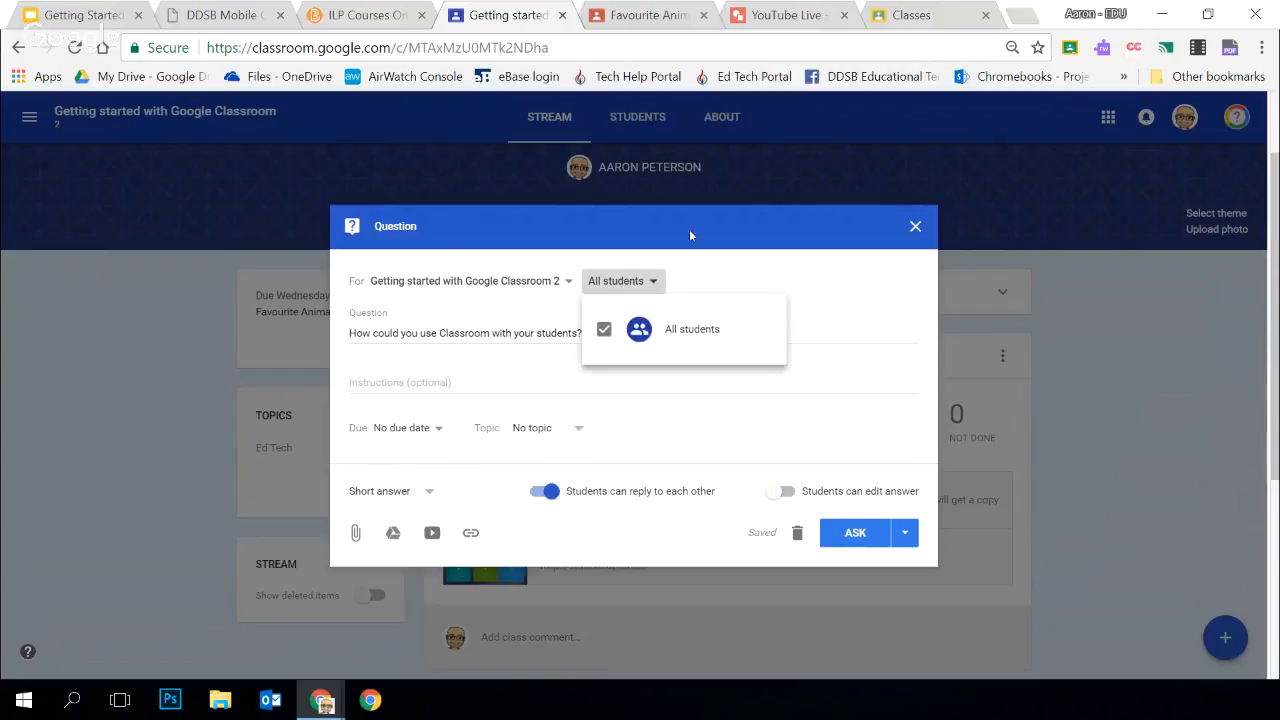
left_click(689, 229)
left_click(568, 281)
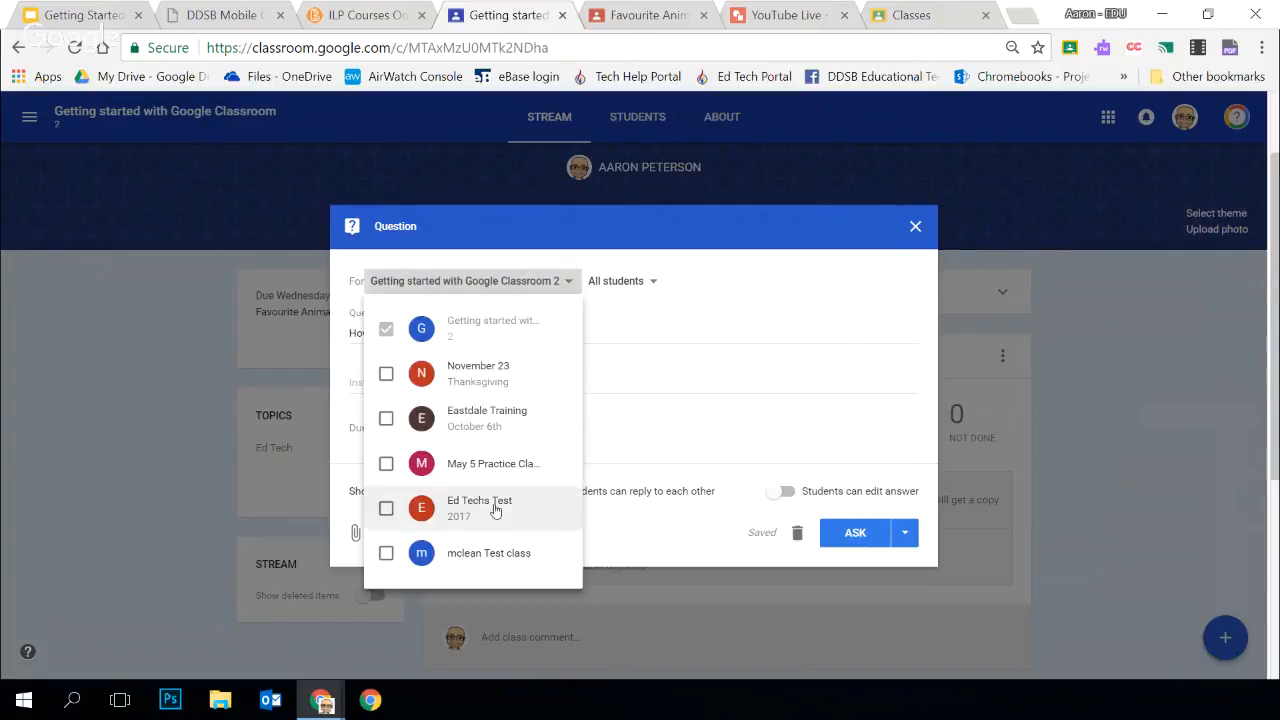
left_click(745, 248)
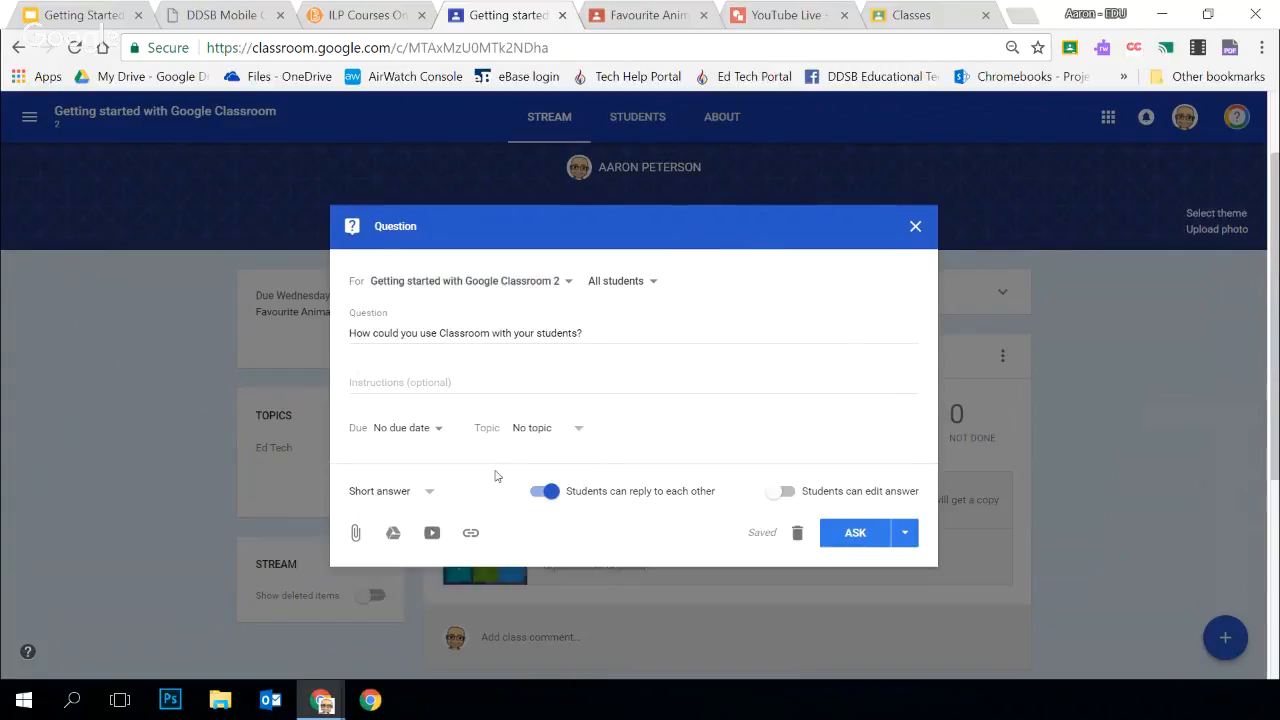
left_click(472, 532)
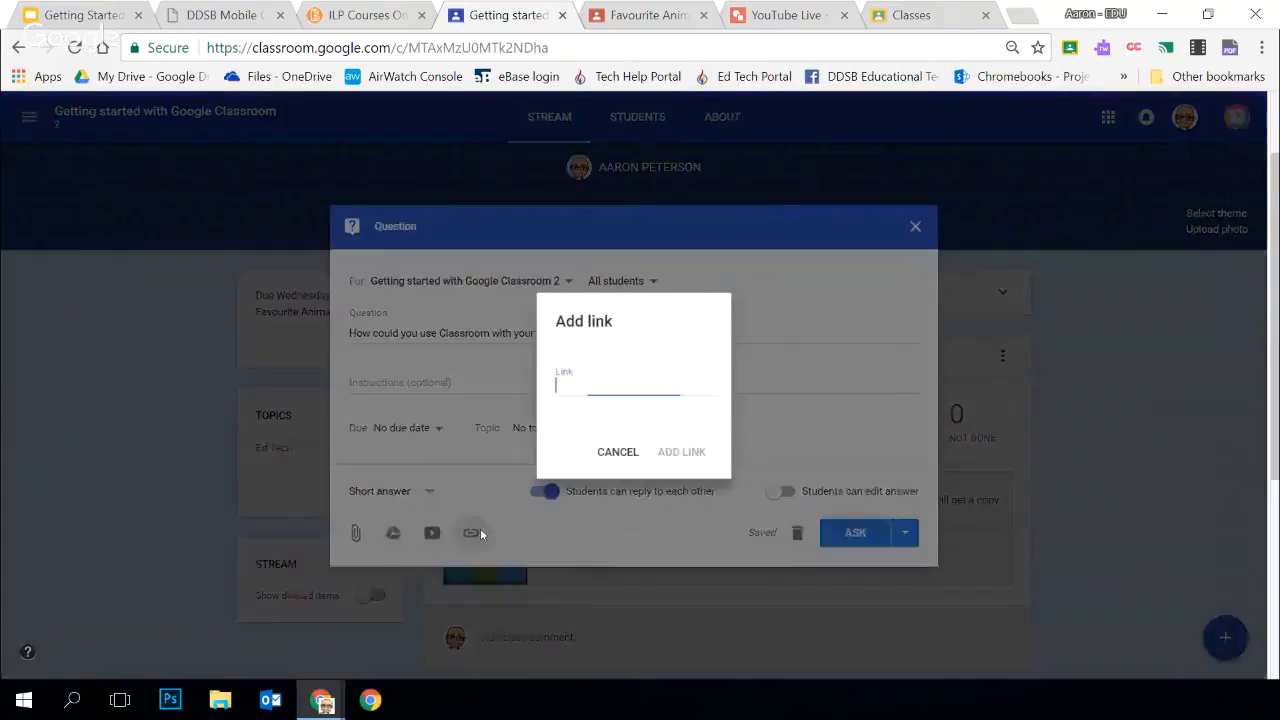
type("http://student.ddsb.ca/")
left_click(683, 452)
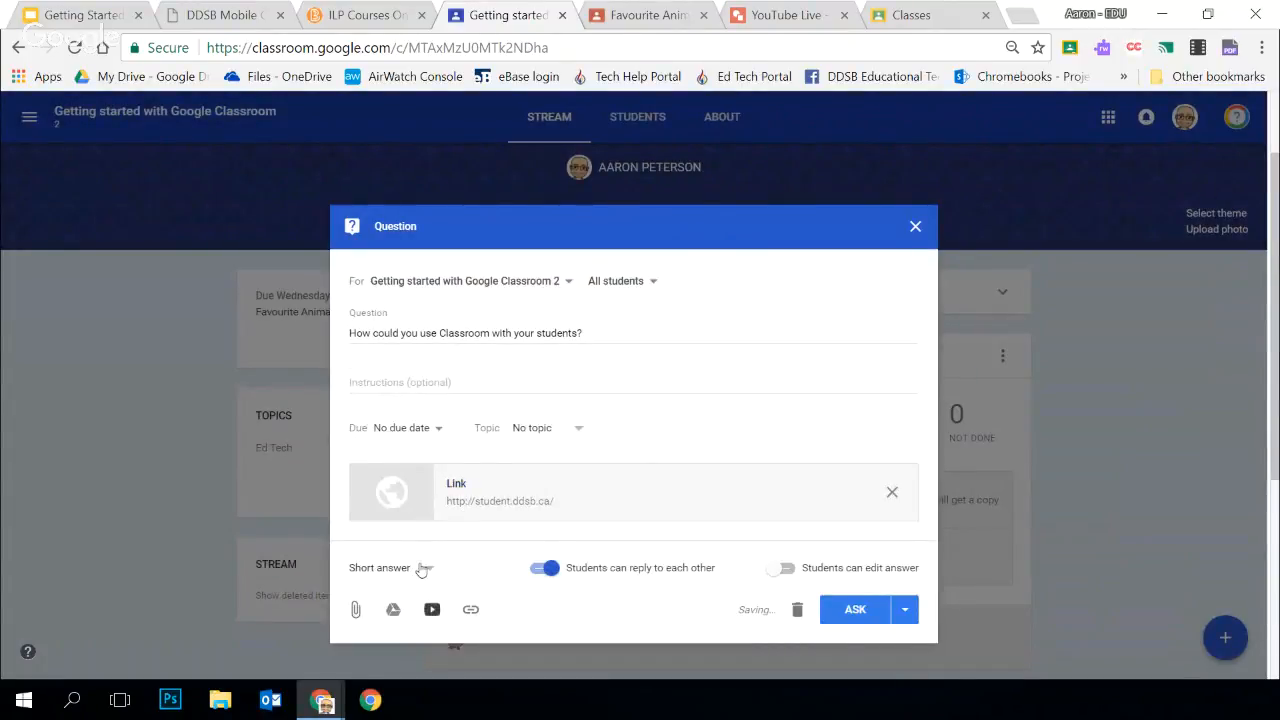
Look at the YouTube video search for question attachments, and close it without adding a video
left_click(432, 610)
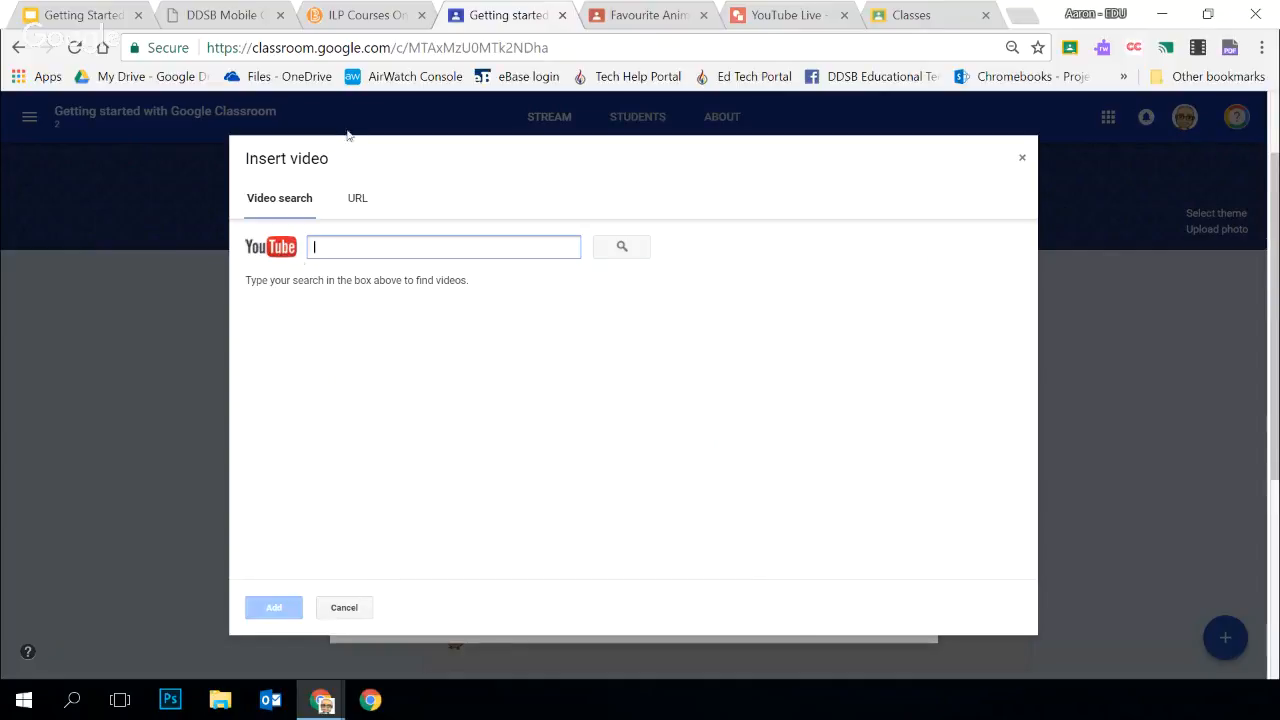
left_click(357, 611)
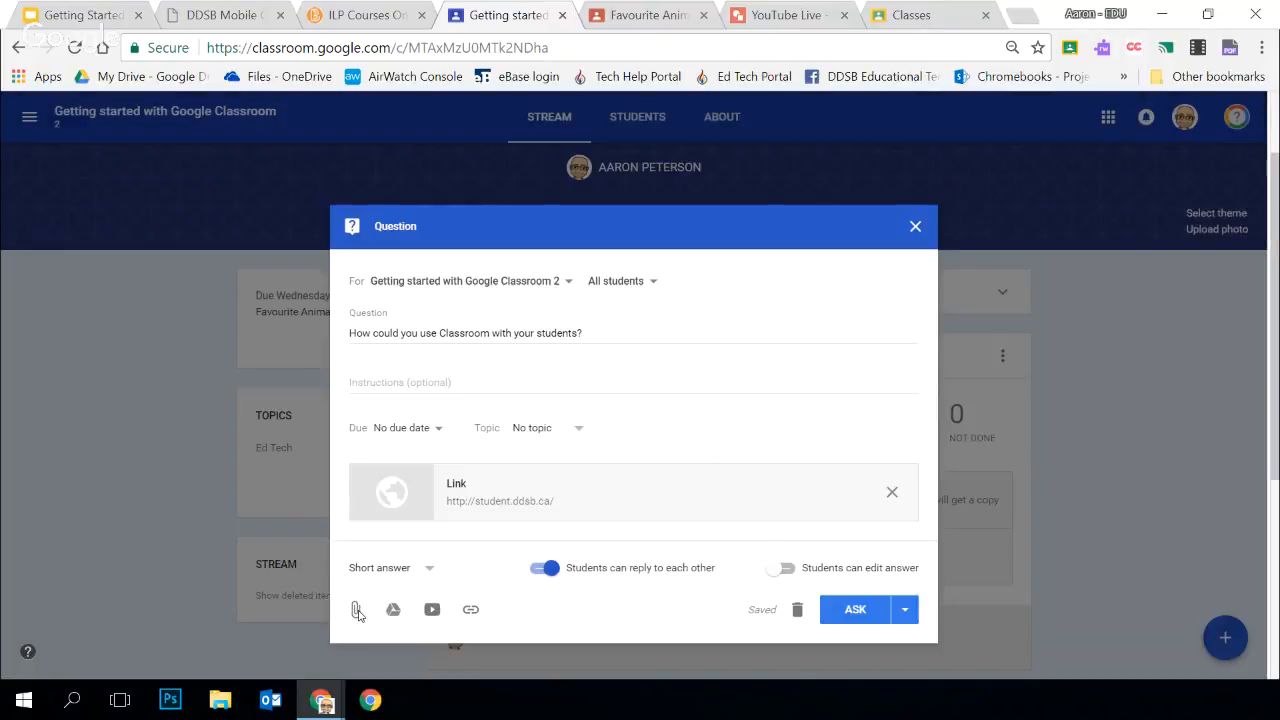
scroll(515, 526, "down", 2)
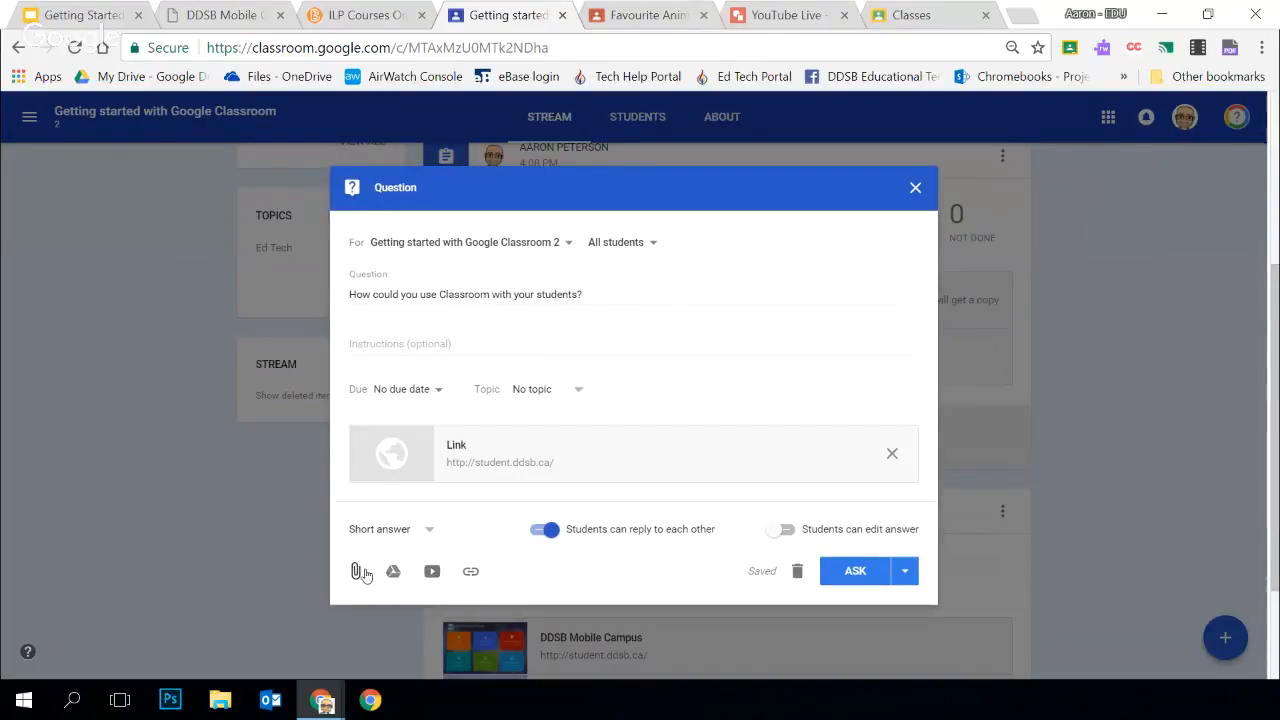
scroll(651, 520, "up", 2)
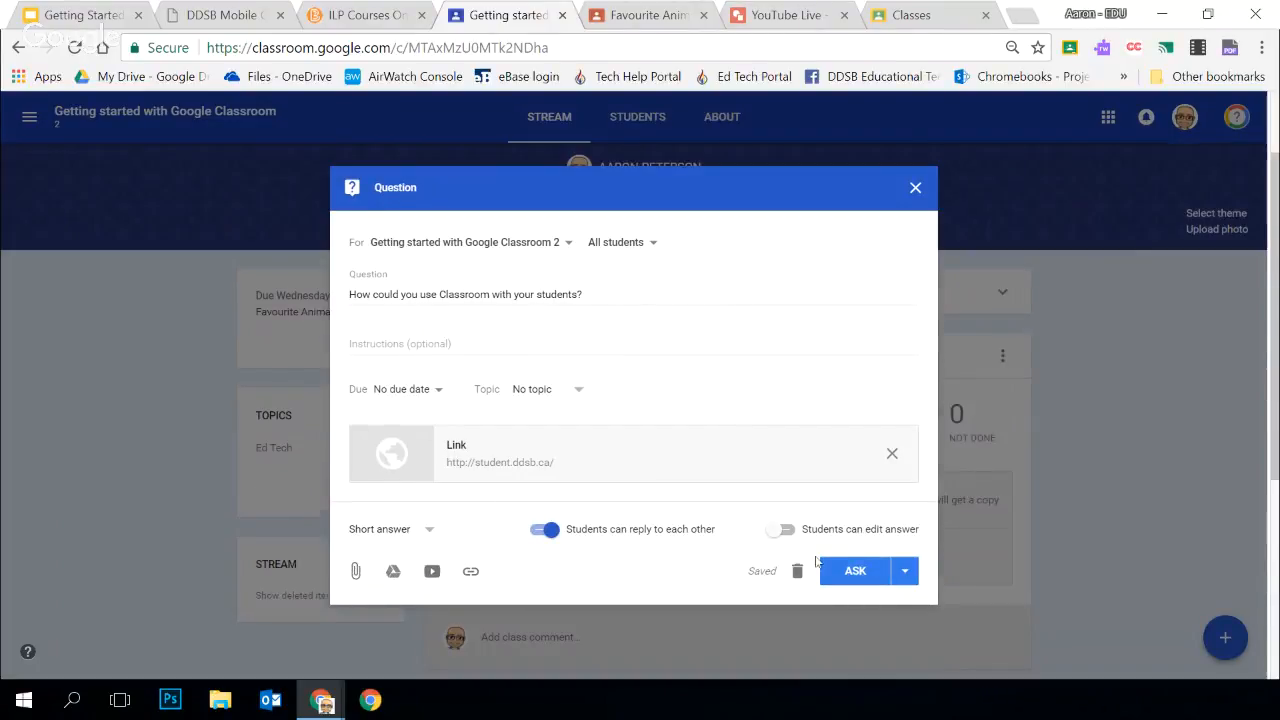
Check the question's posting options and ask it in the class right away
left_click(904, 570)
left_click(633, 583)
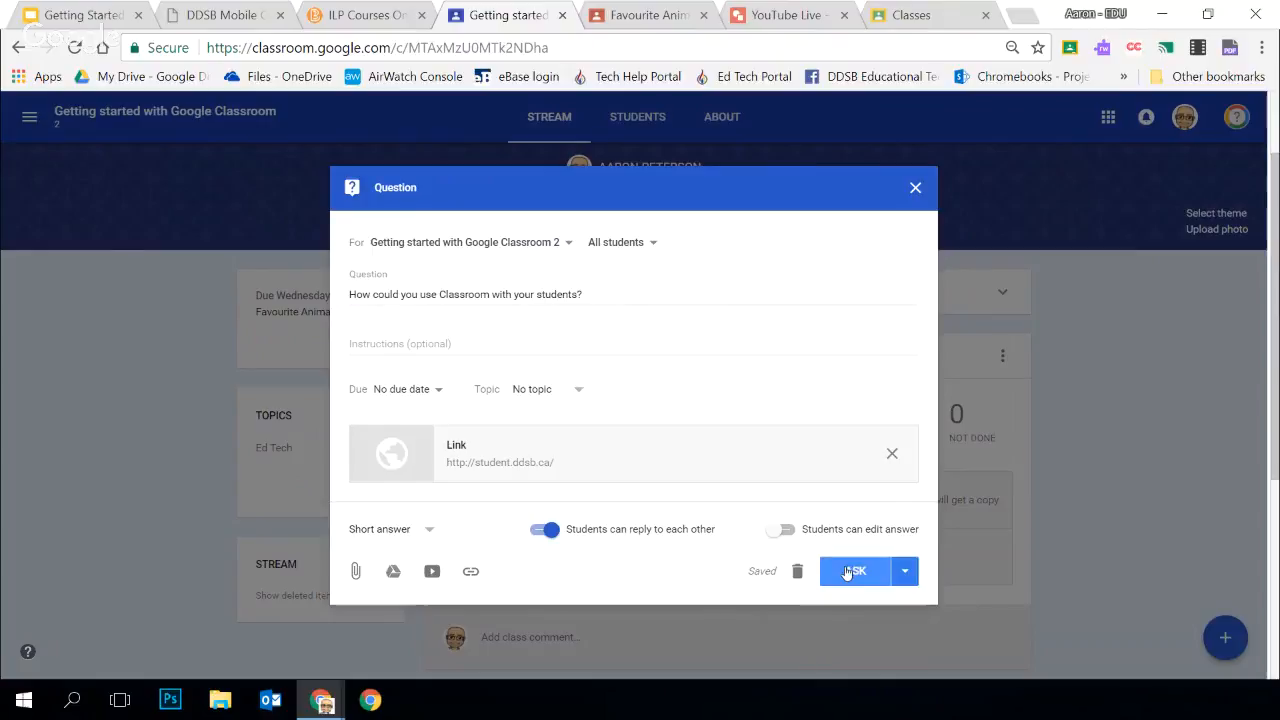
left_click(853, 572)
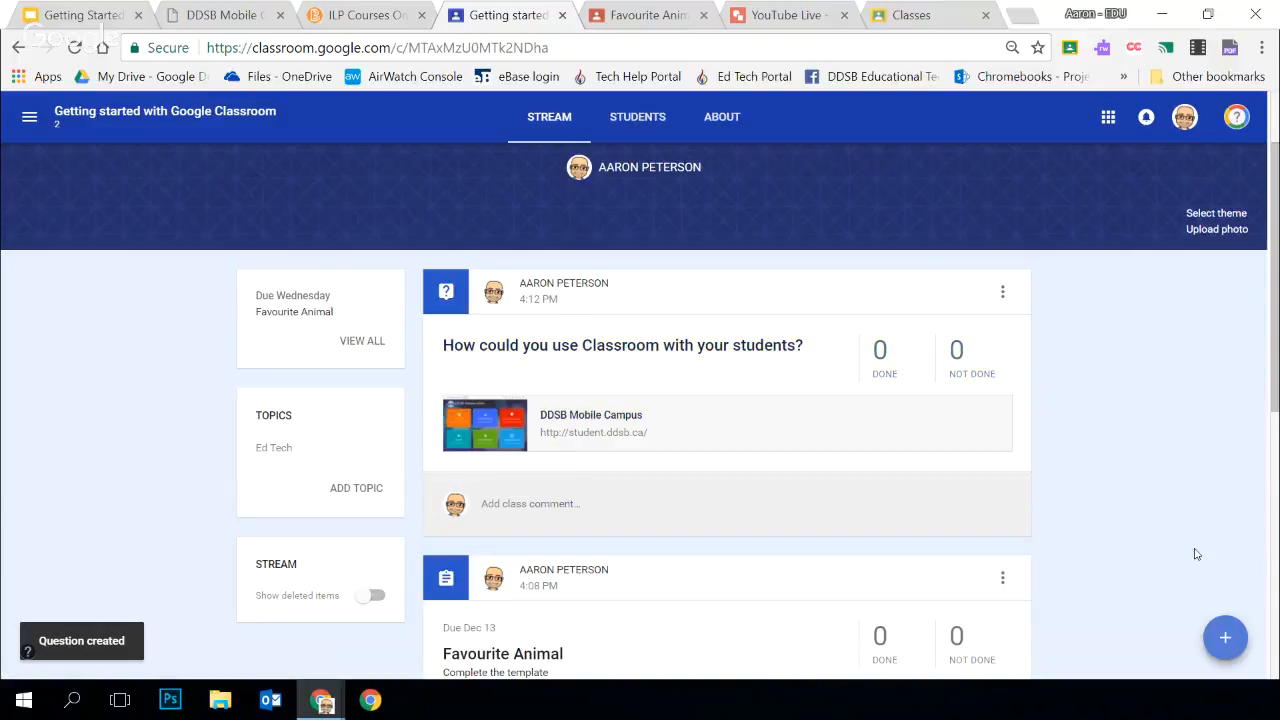
Start another question, make it multiple choice, and extend it to four answer options
mouse_move(1225, 637)
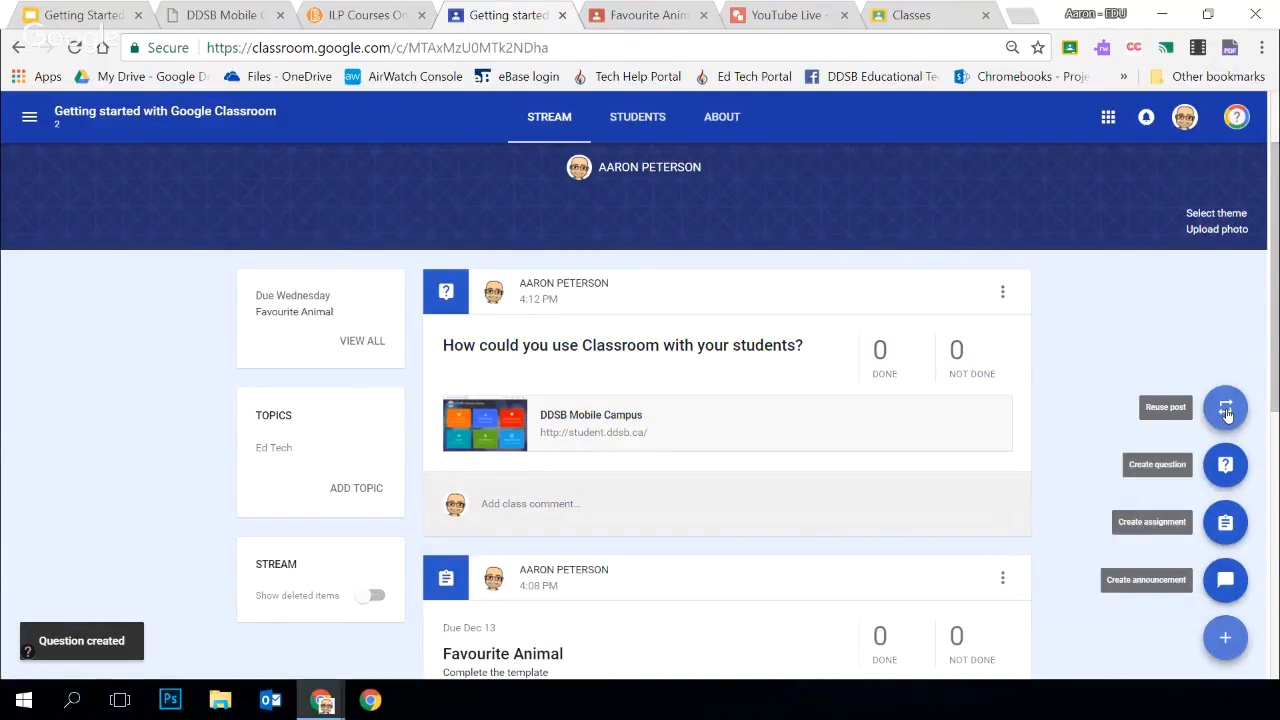
left_click(1225, 464)
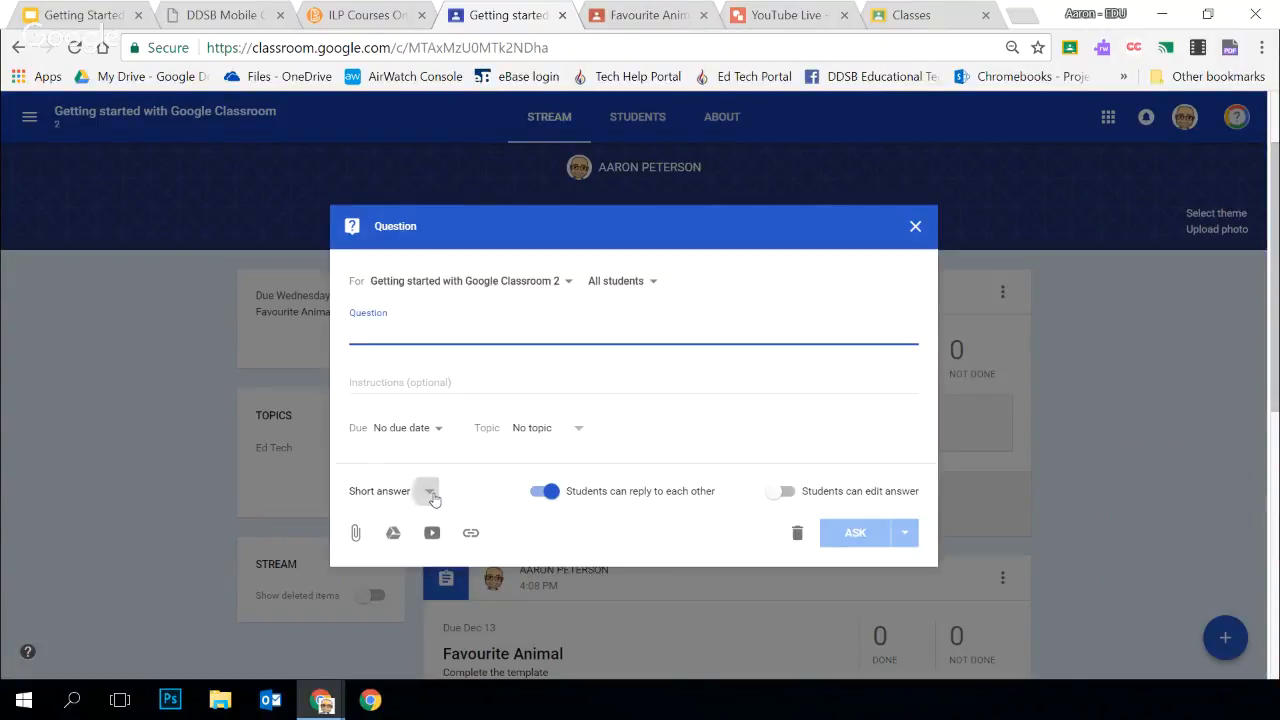
left_click(428, 491)
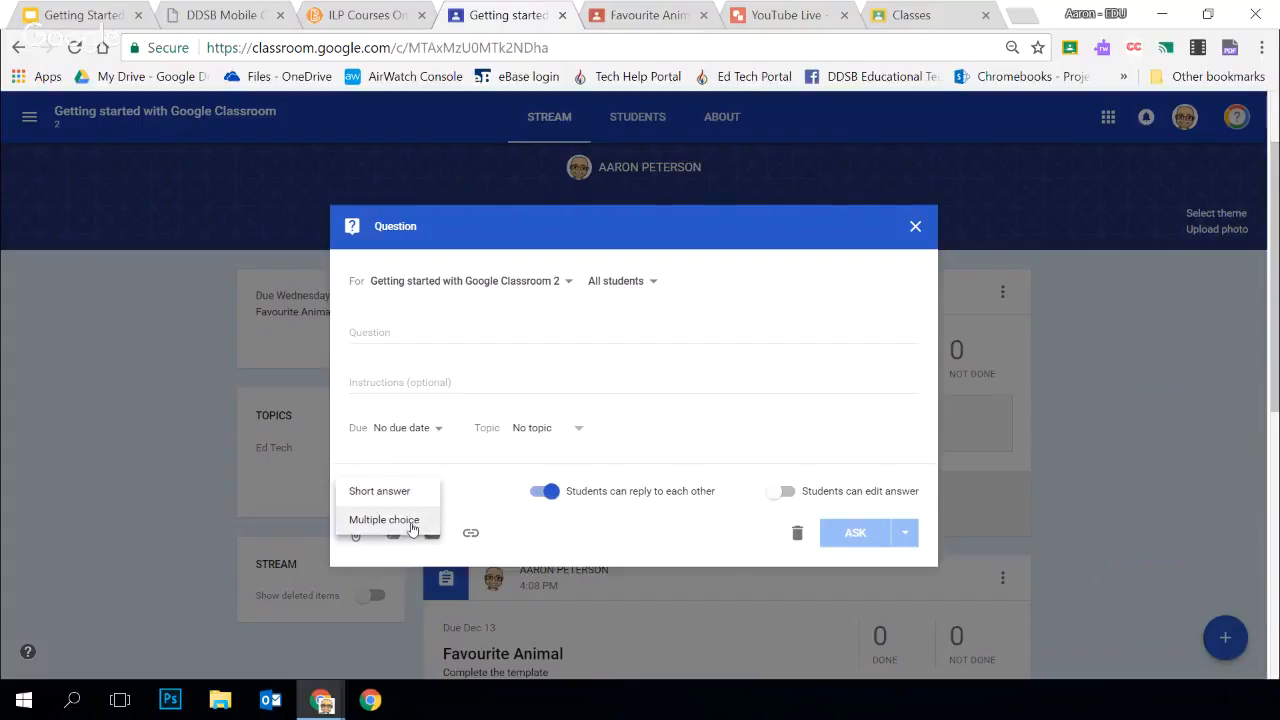
left_click(413, 527)
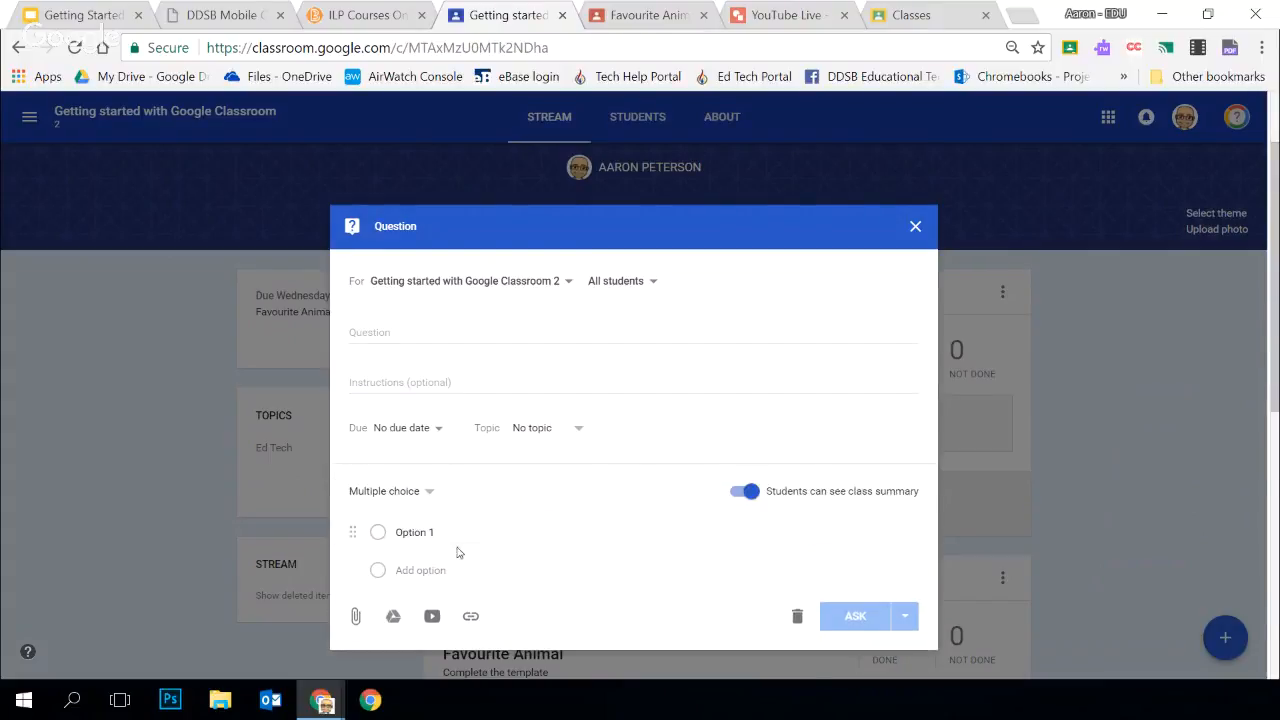
left_click(418, 570)
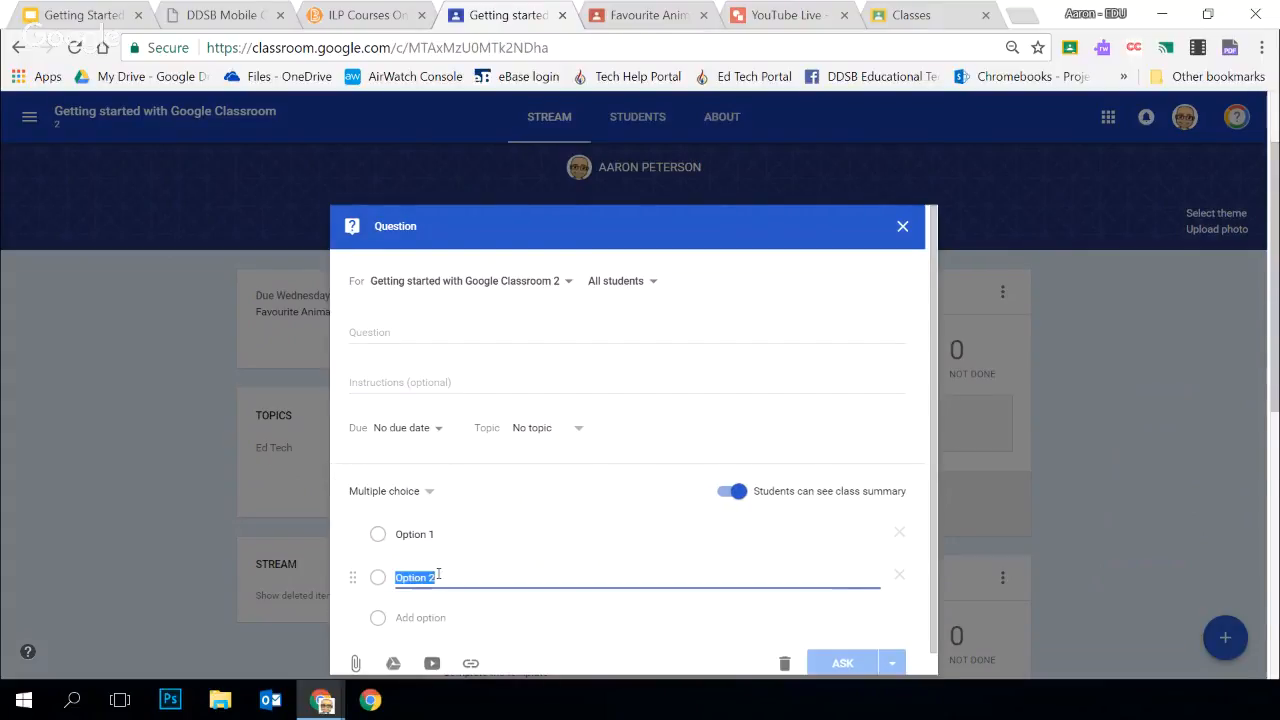
left_click(432, 617)
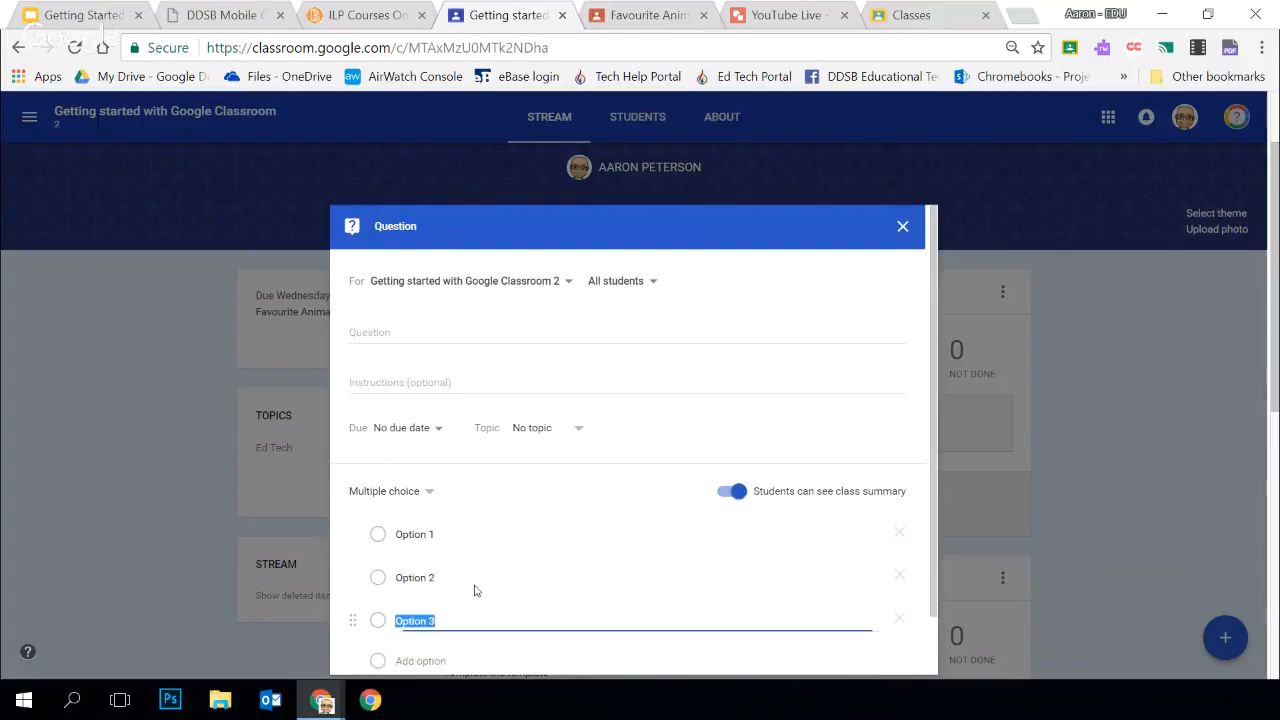
left_click(426, 600)
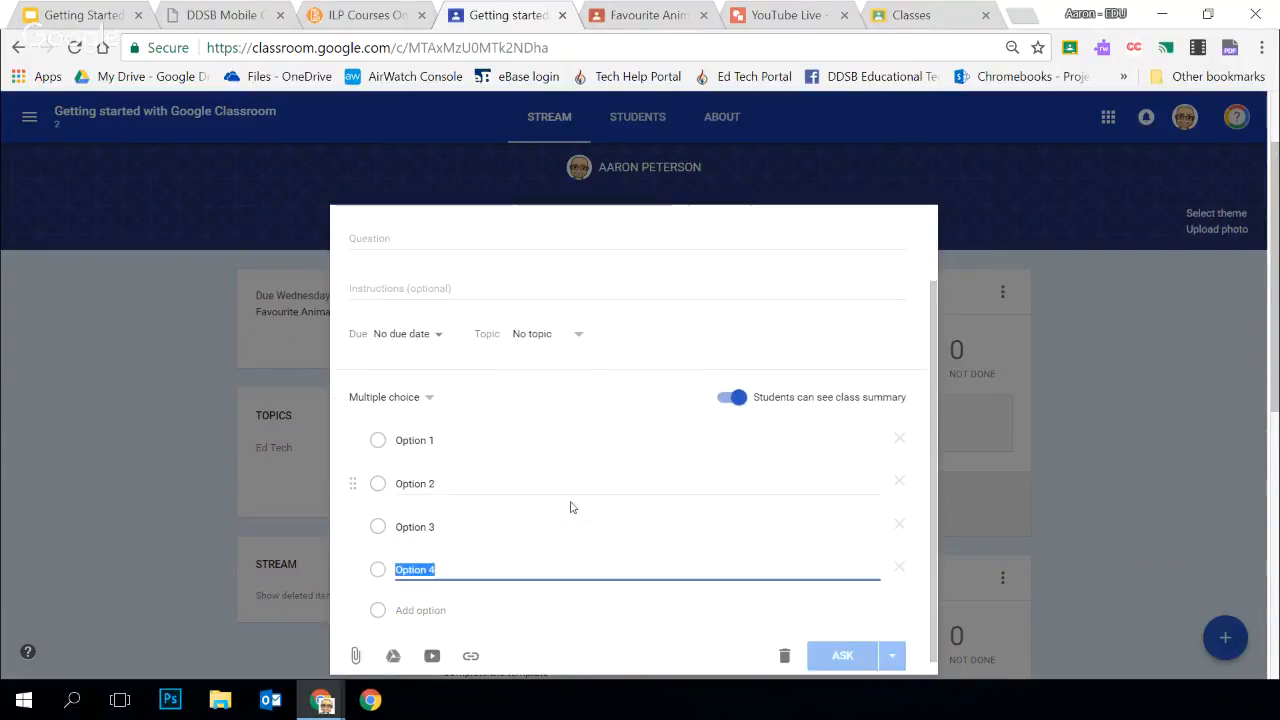
Try the setting that lets students see the class summary, restore it, and close the multiple-choice question without posting
left_click(731, 390)
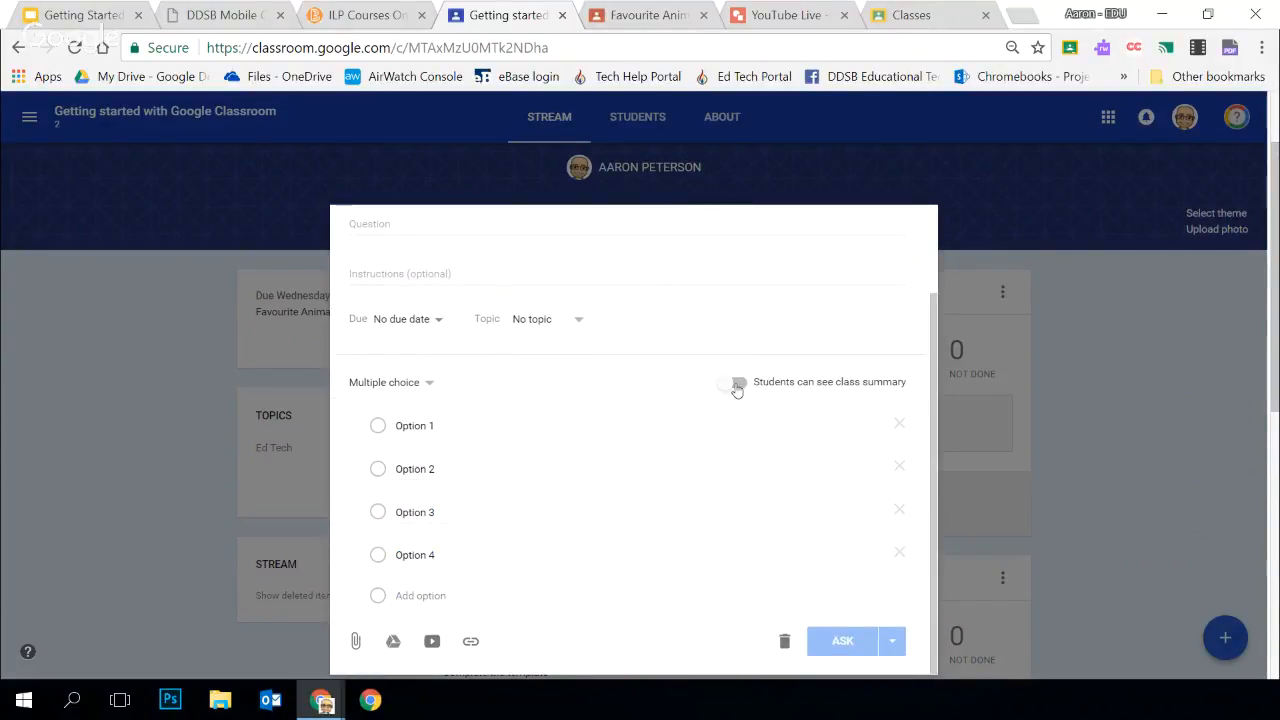
left_click(735, 387)
scroll(540, 514, "up", 2)
scroll(570, 468, "down", 2)
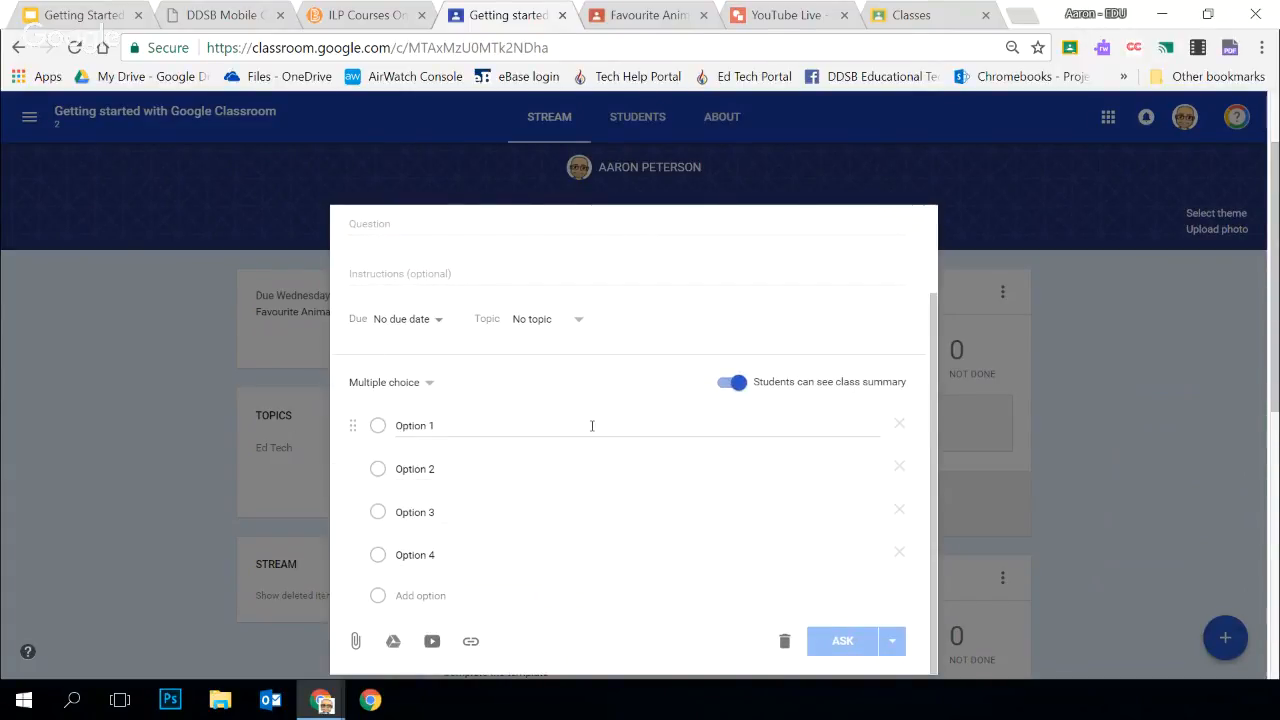
scroll(592, 426, "up", 2)
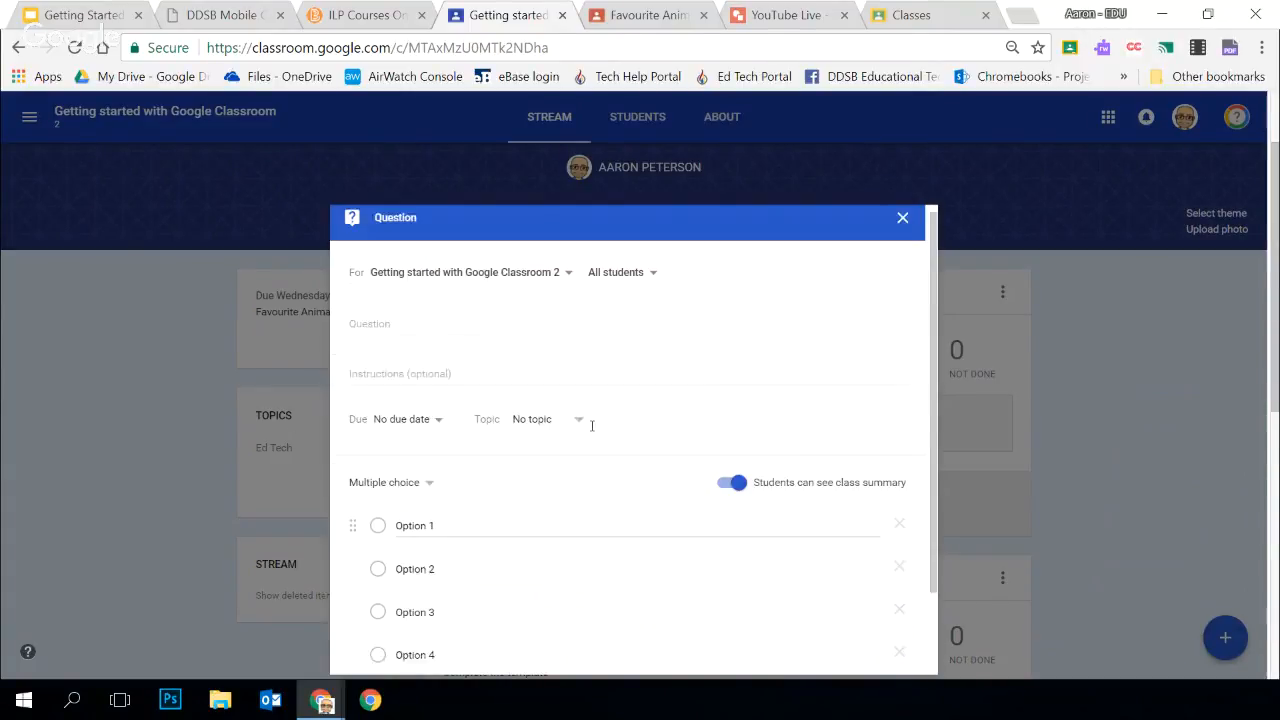
left_click(903, 229)
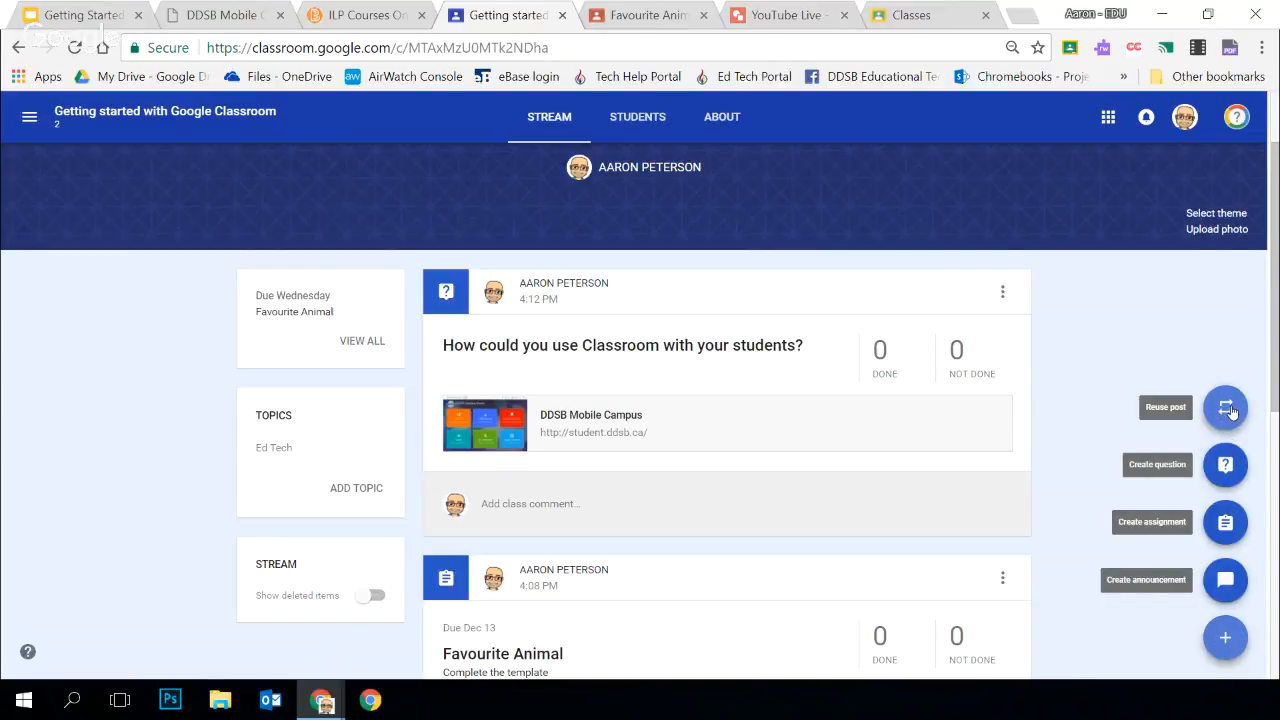
Reuse the assignment "What is your favourite strategy for ....?" from the archived class Miner PD - Math August 3, 2017
left_click(1228, 408)
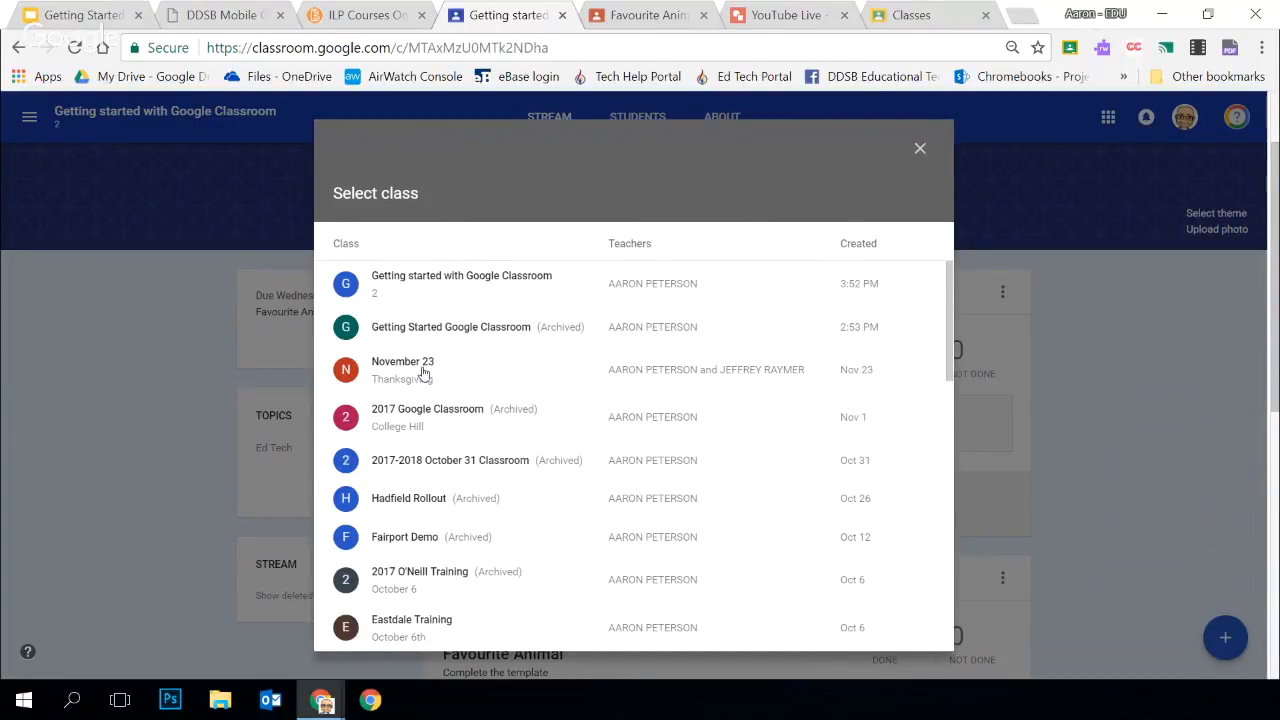
scroll(523, 429, "down", 6)
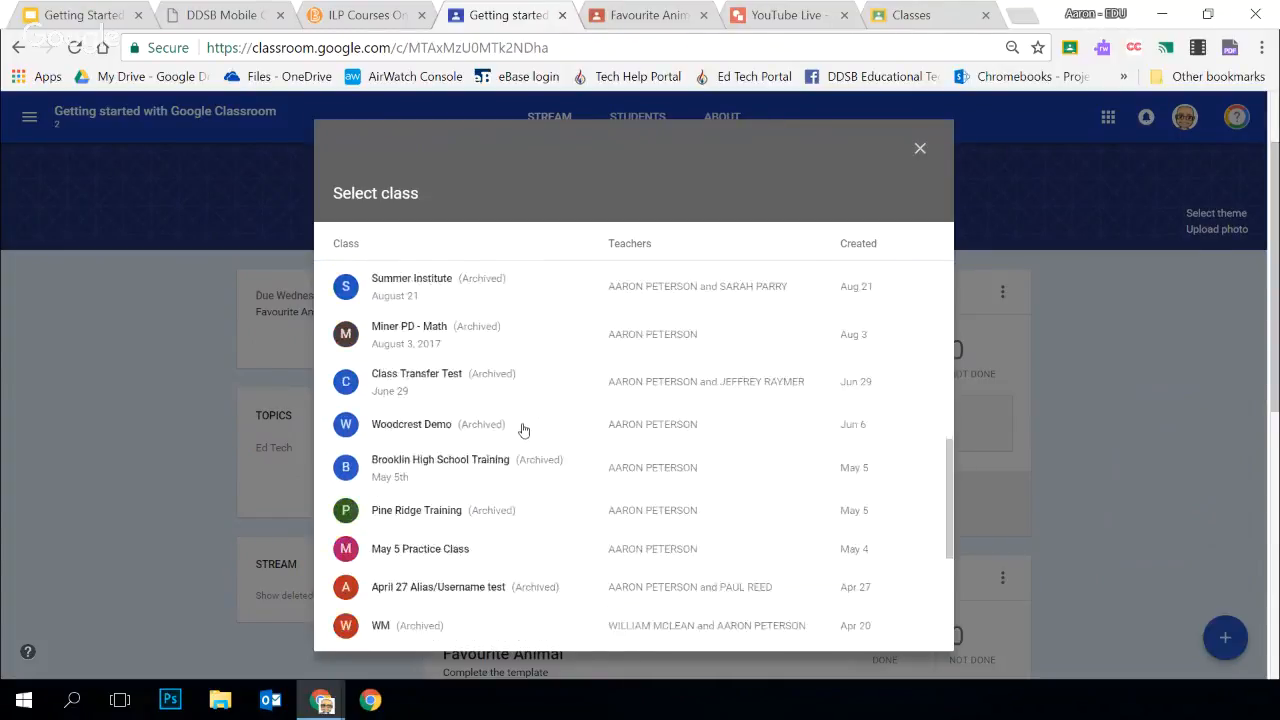
scroll(523, 429, "down", 3)
scroll(564, 507, "up", 15)
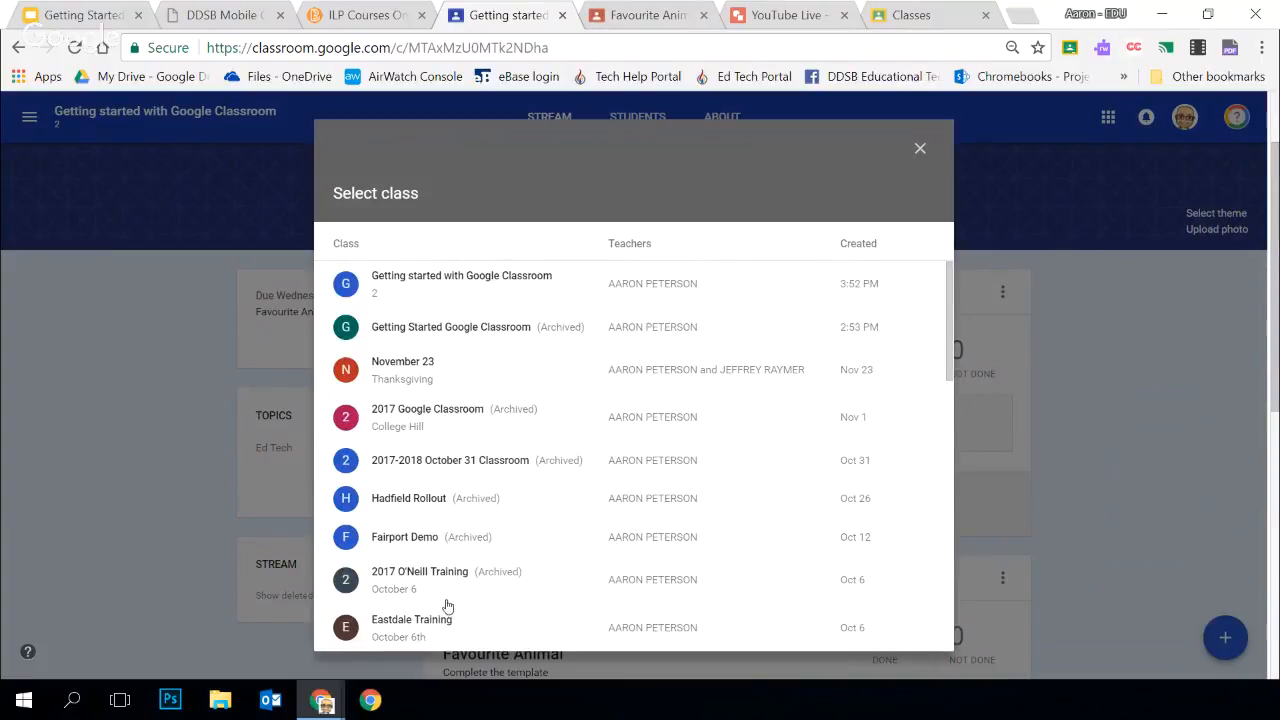
scroll(538, 480, "down", 5)
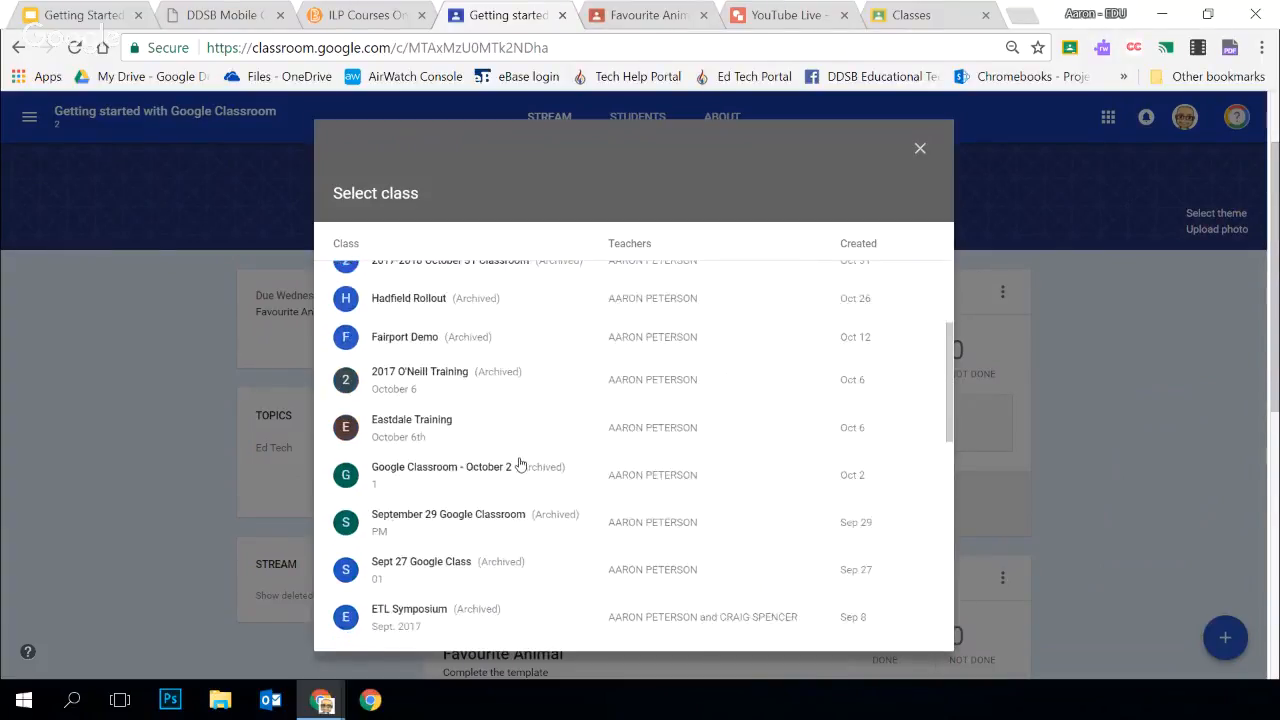
left_click(432, 509)
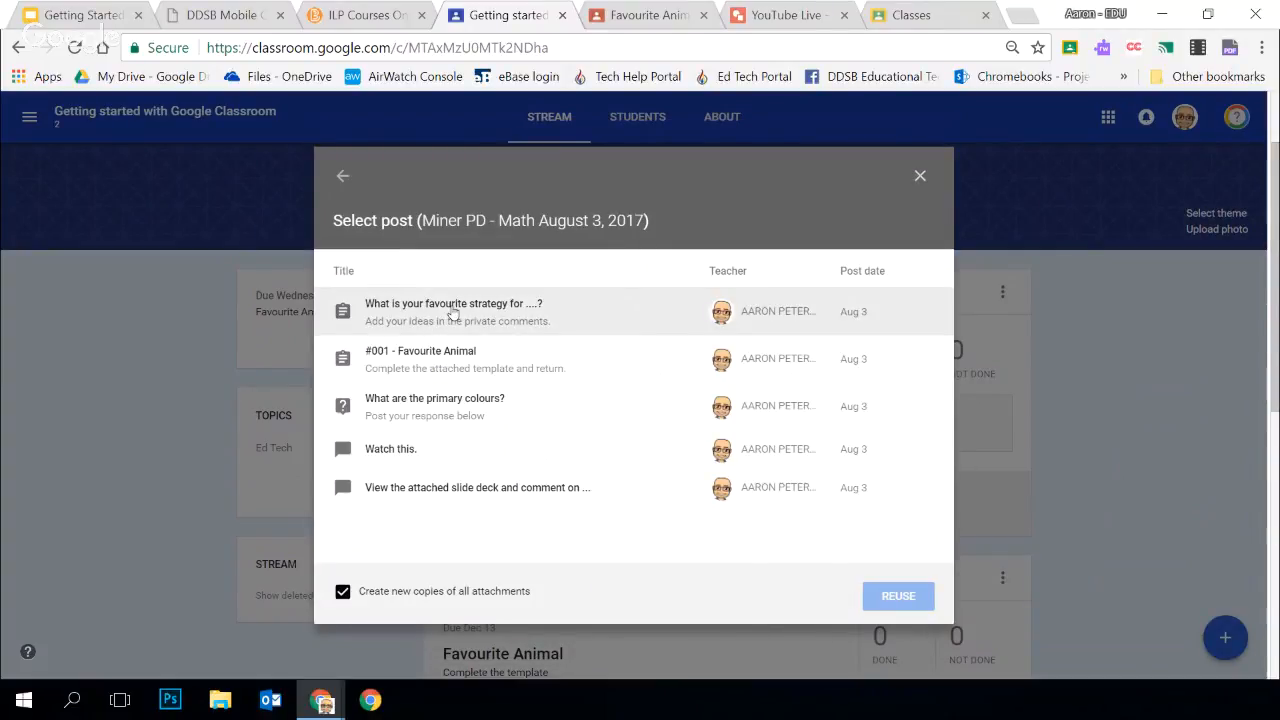
left_click(450, 318)
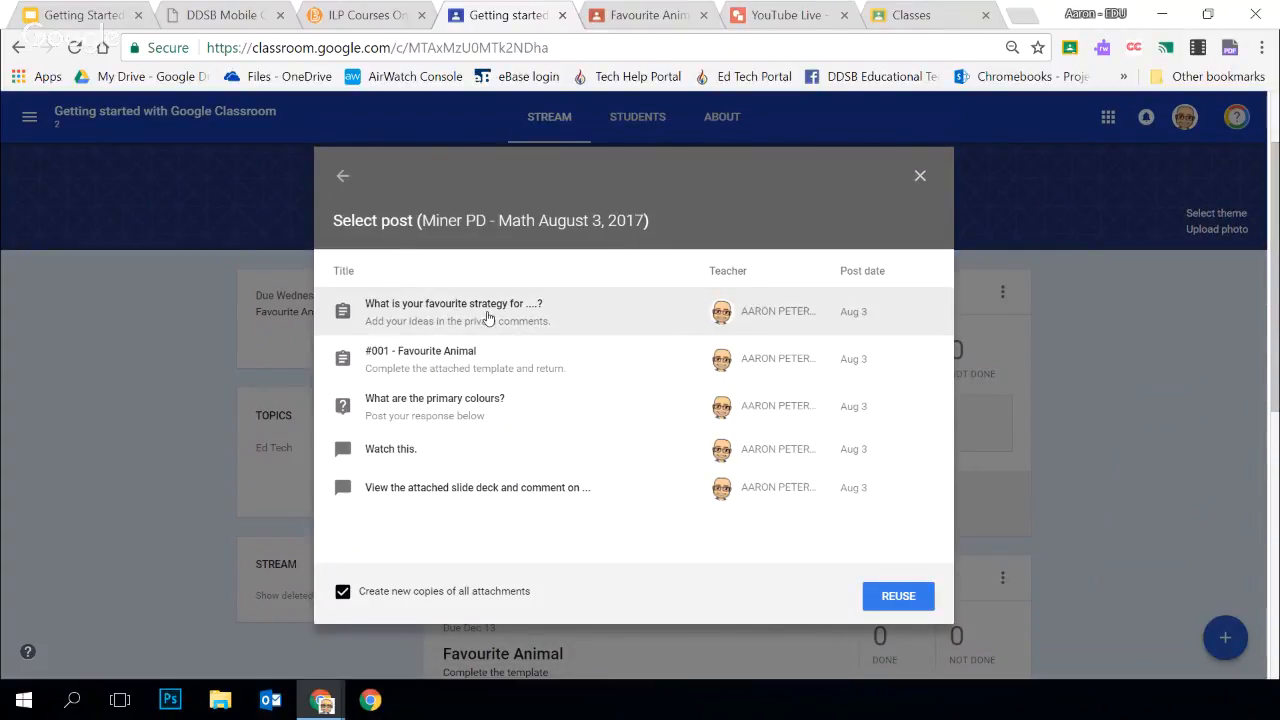
left_click(884, 598)
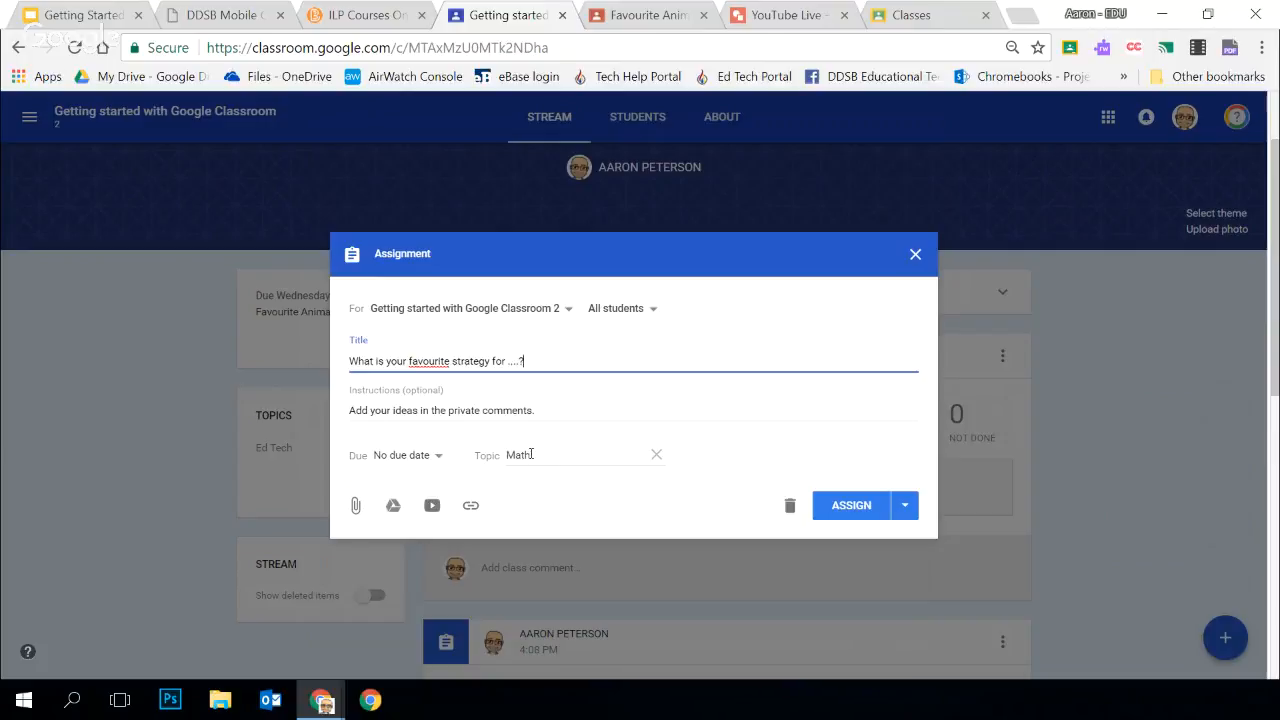
Clear the Math topic from the reused assignment and assign it to all students in the class
left_click(612, 455)
left_click(657, 455)
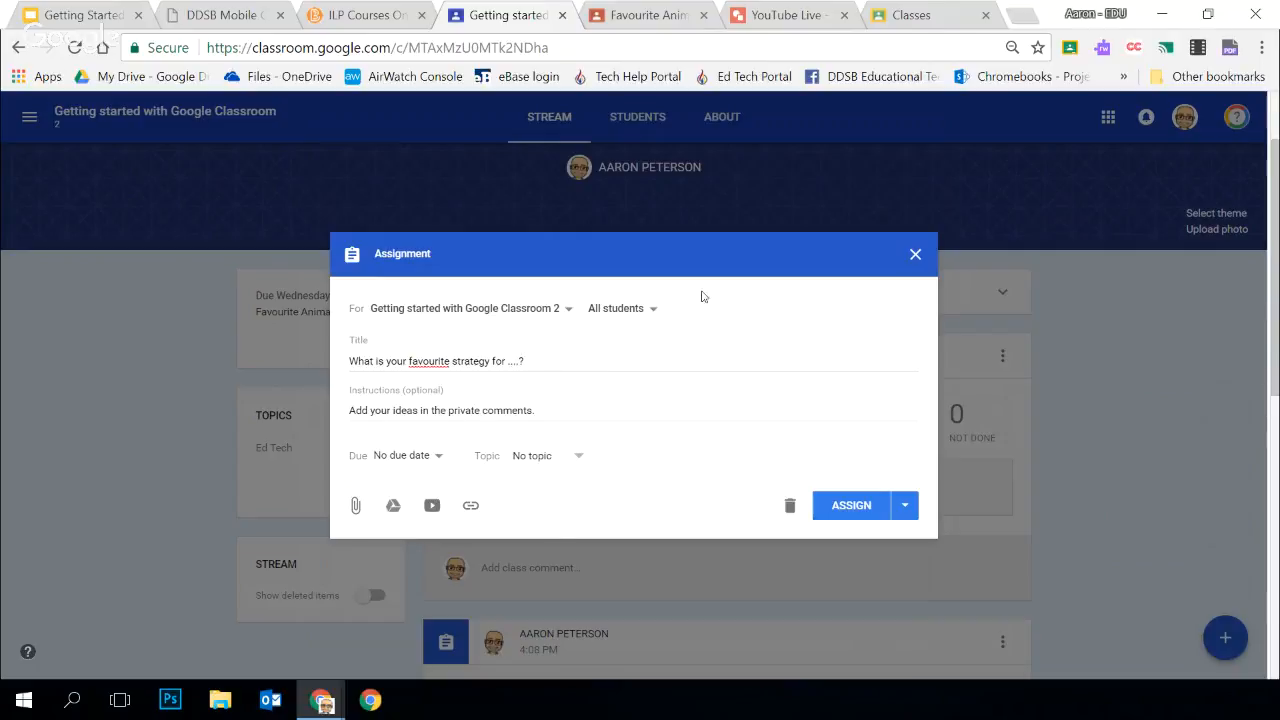
left_click(832, 511)
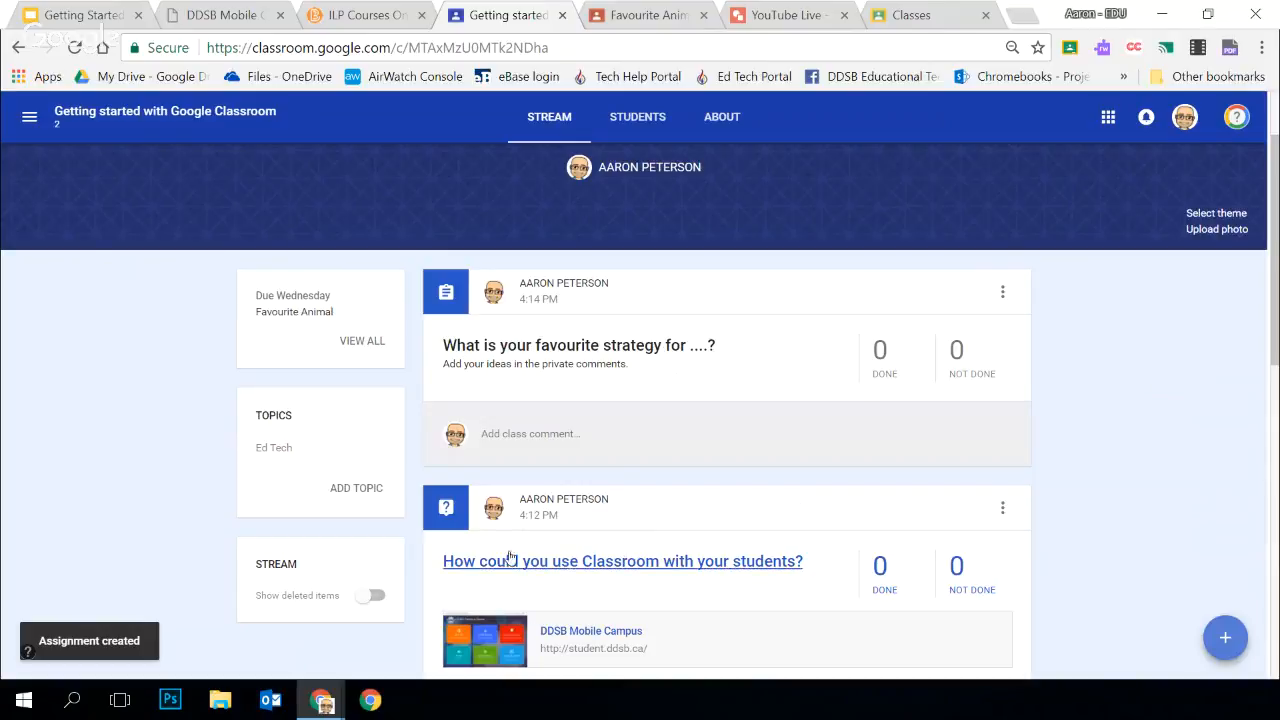
Look over the posts in the class stream and view those filed under the Ed Tech topic, returning to the stream
scroll(586, 380, "down", 4)
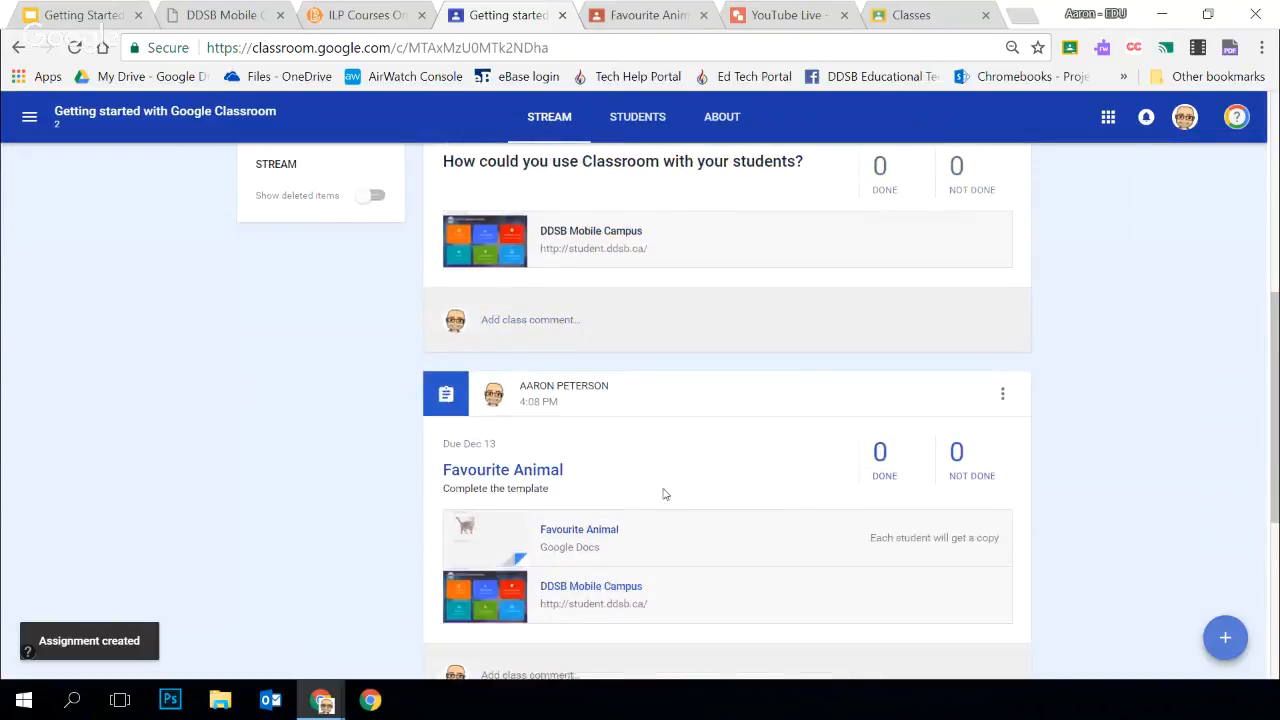
scroll(665, 490, "down", 3)
scroll(669, 486, "up", 10)
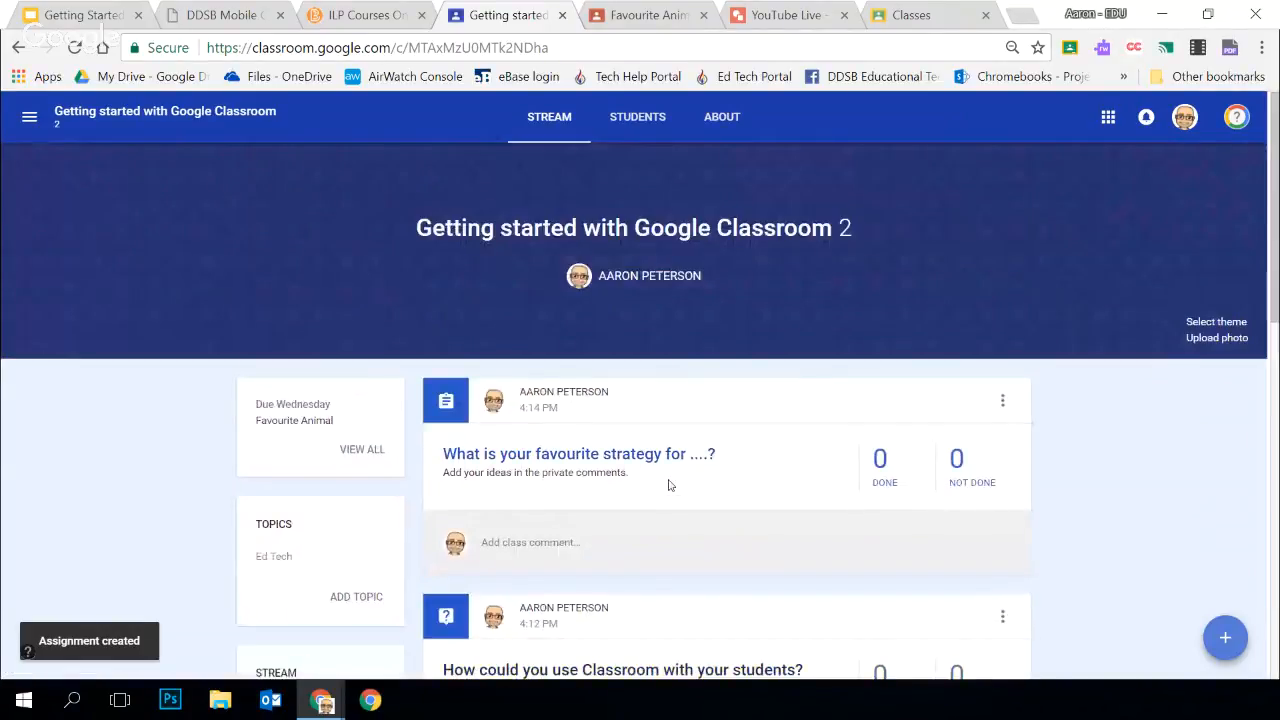
scroll(668, 483, "down", 2)
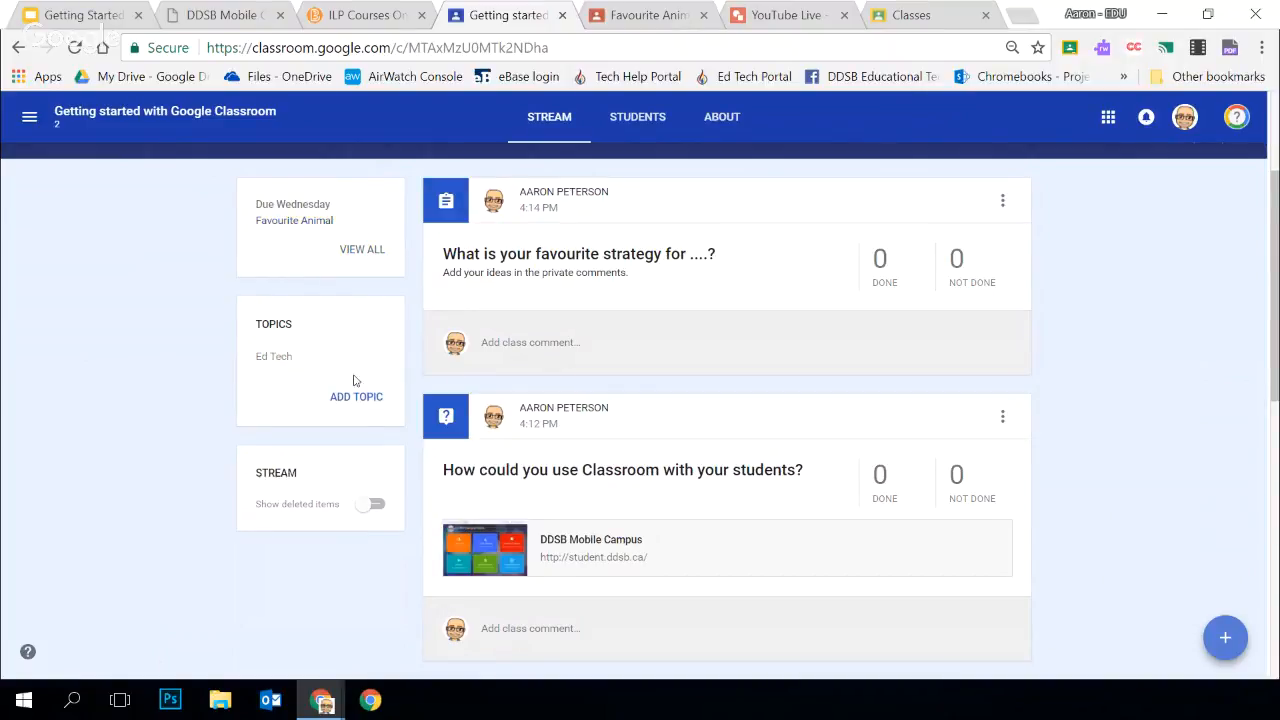
left_click(275, 357)
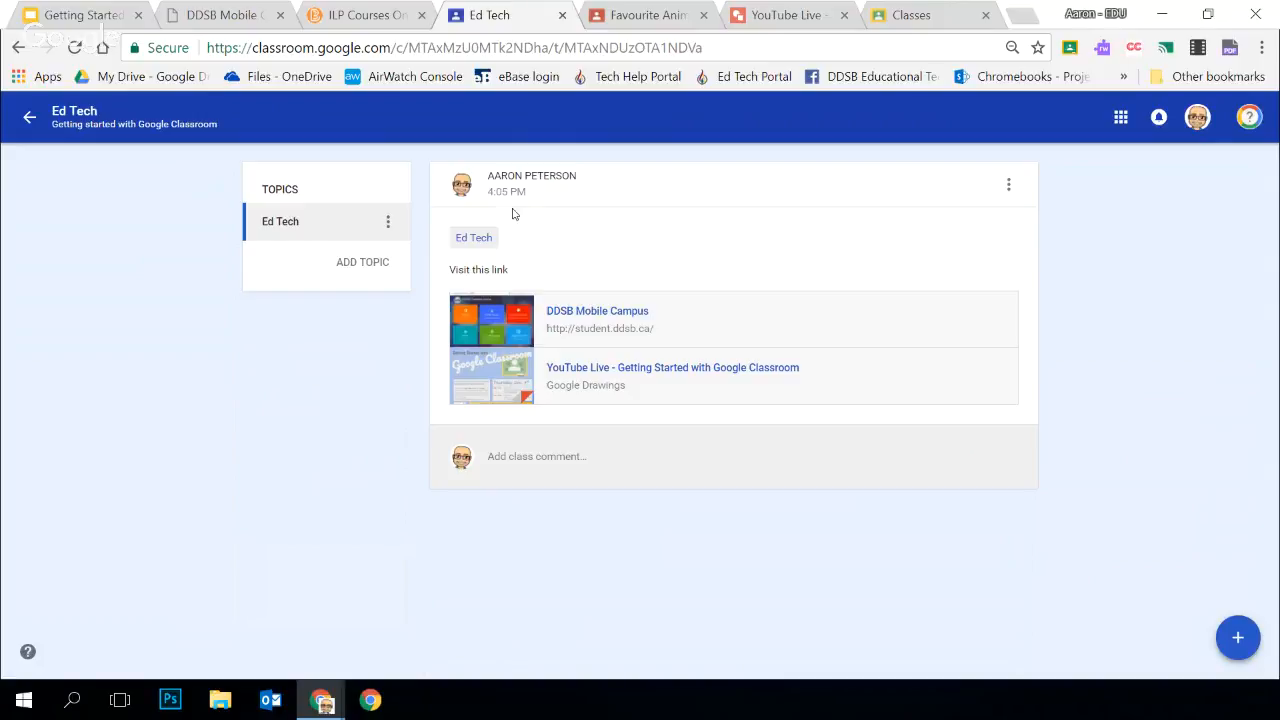
left_click(31, 118)
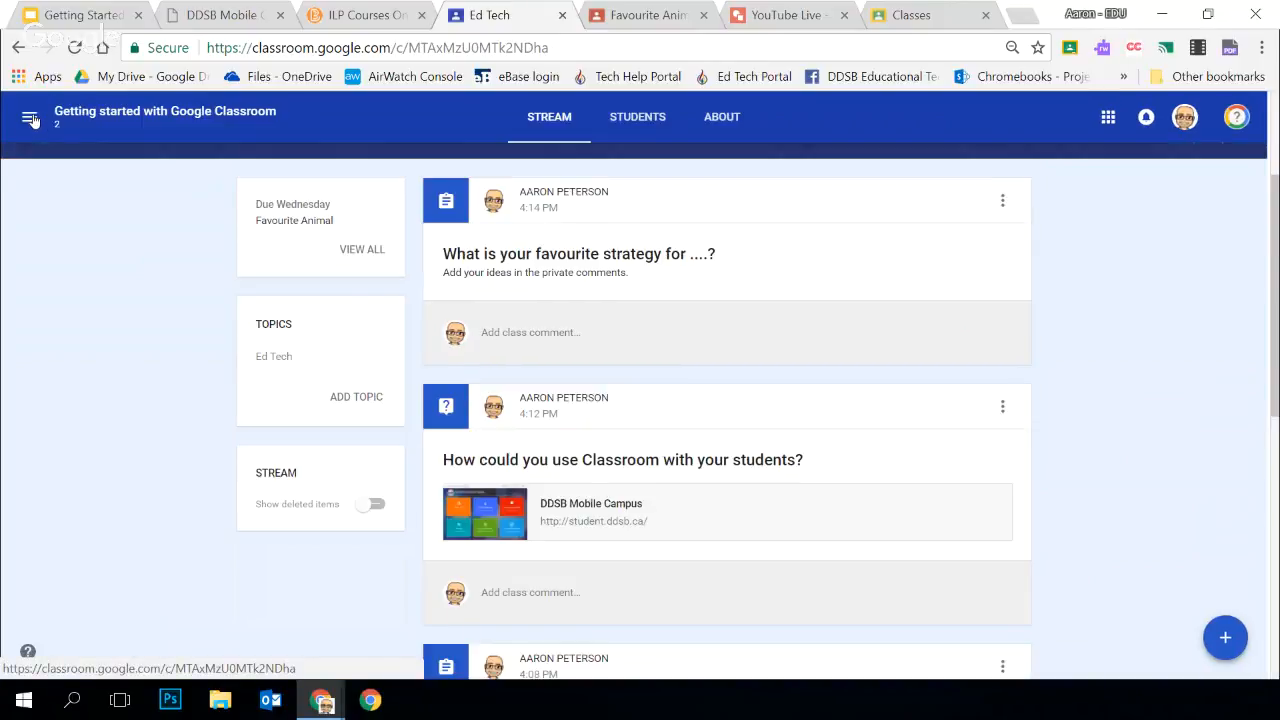
scroll(732, 393, "down", 10)
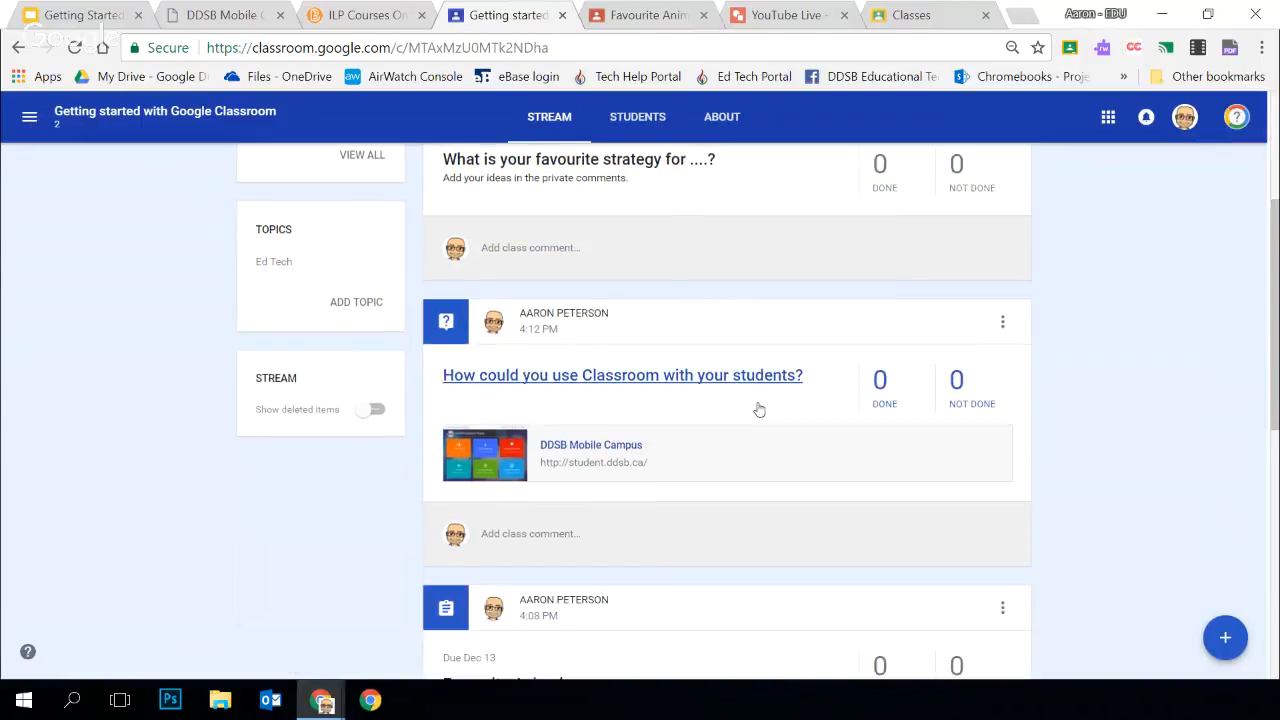
scroll(913, 520, "up", 10)
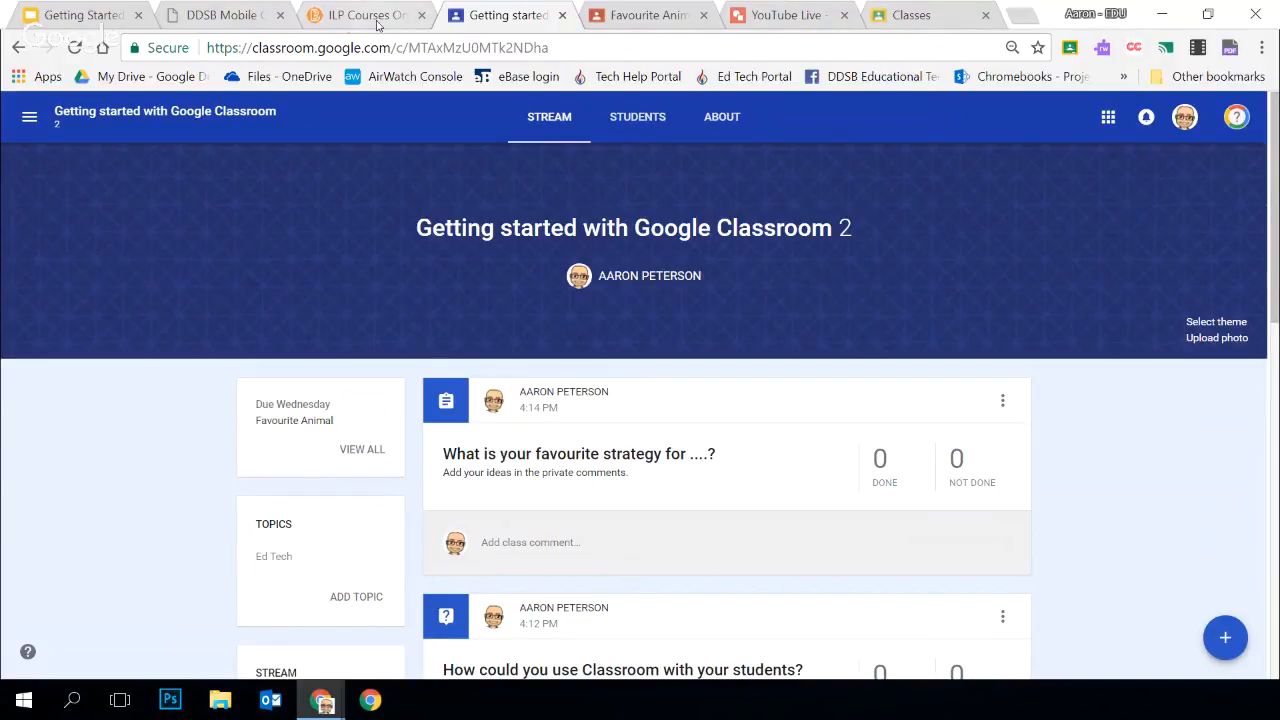
Switch to the DDSB Mobile Campus page, and on the ILP courses page view the Teacher Resources options
left_click(228, 17)
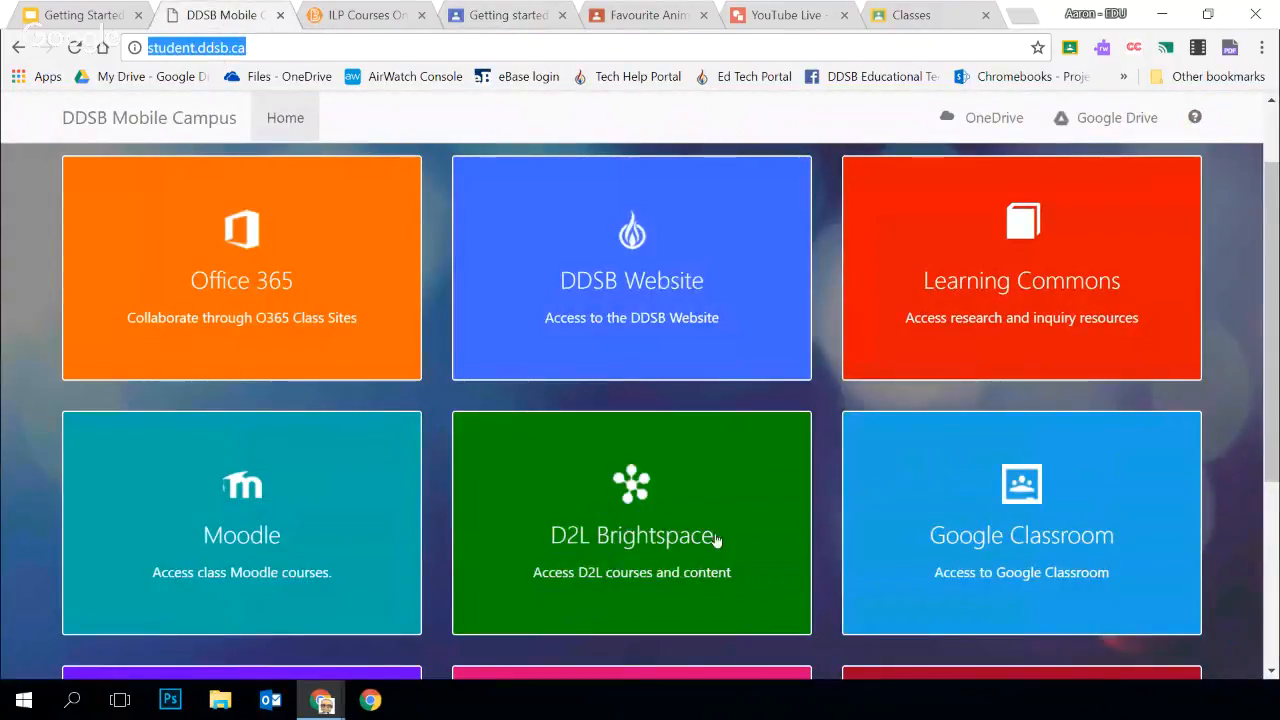
left_click(357, 17)
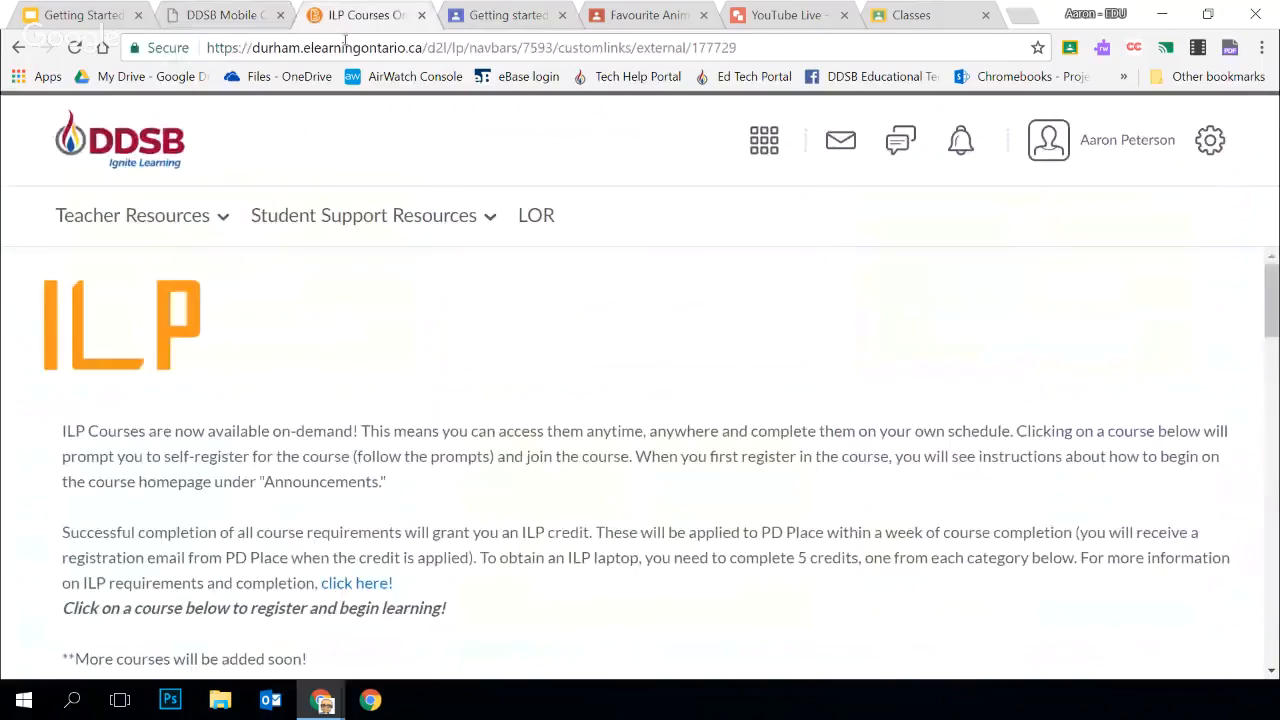
left_click(156, 222)
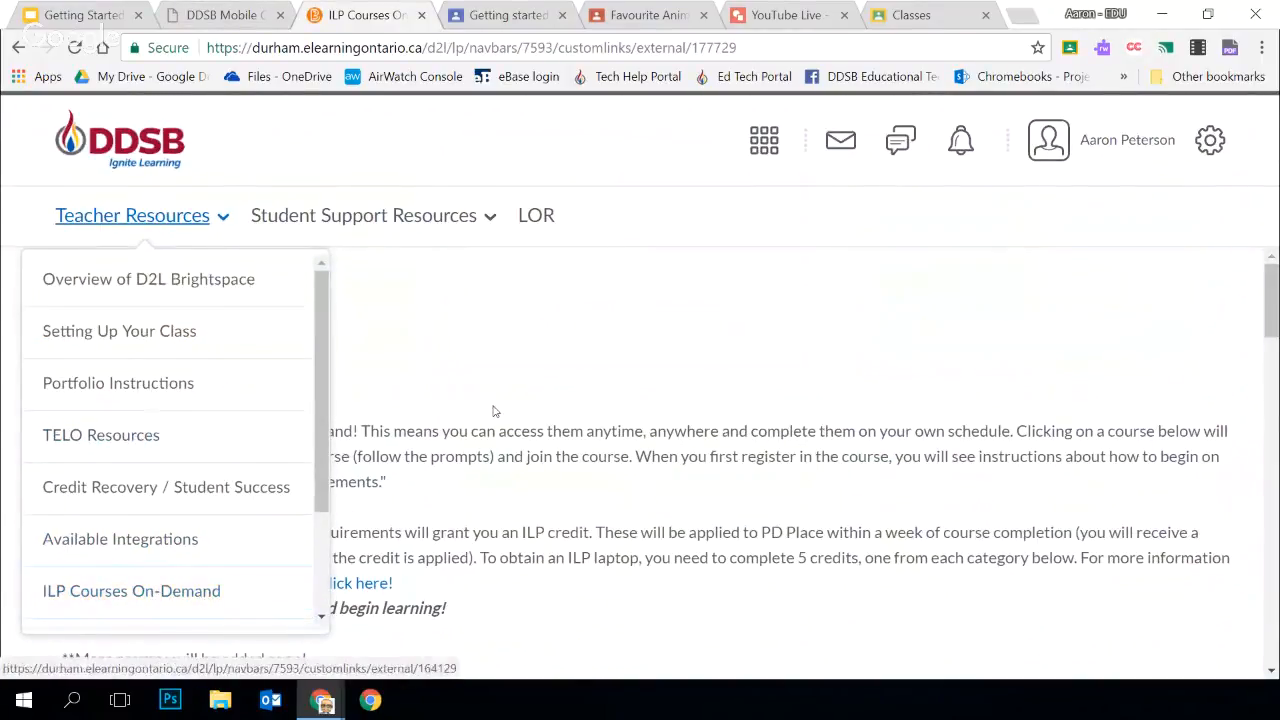
scroll(535, 483, "down", 5)
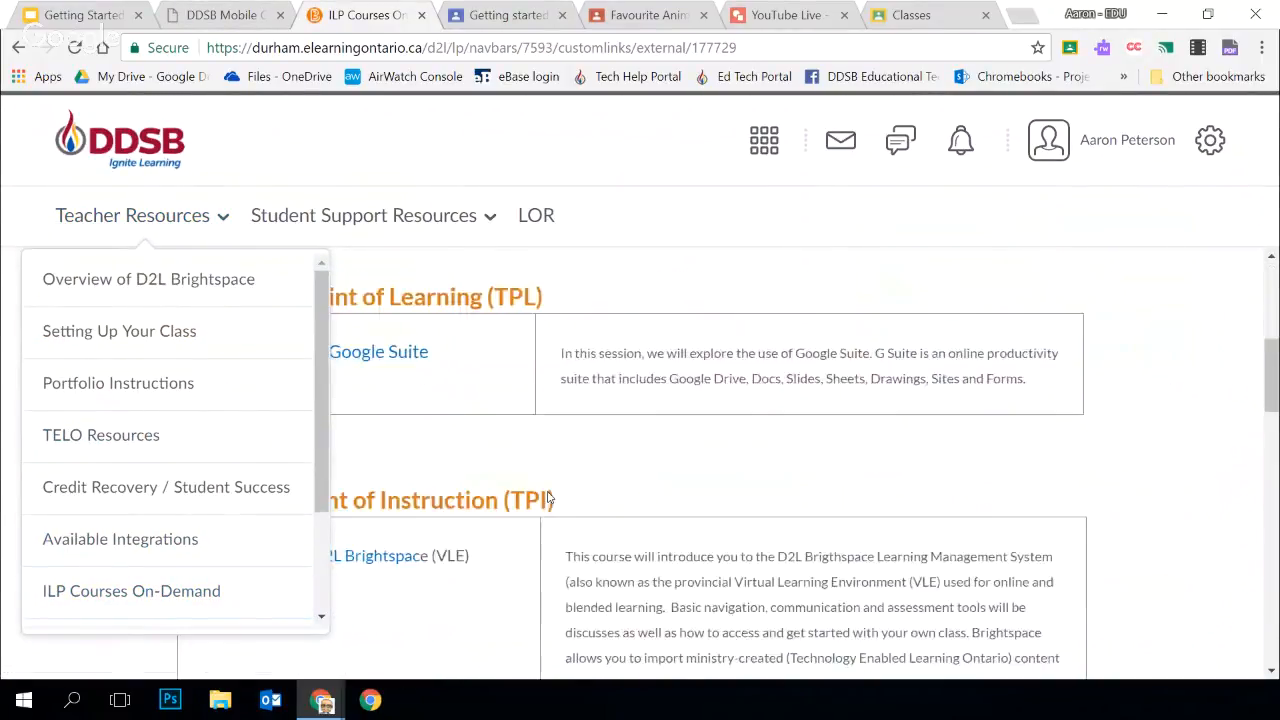
left_click(240, 155)
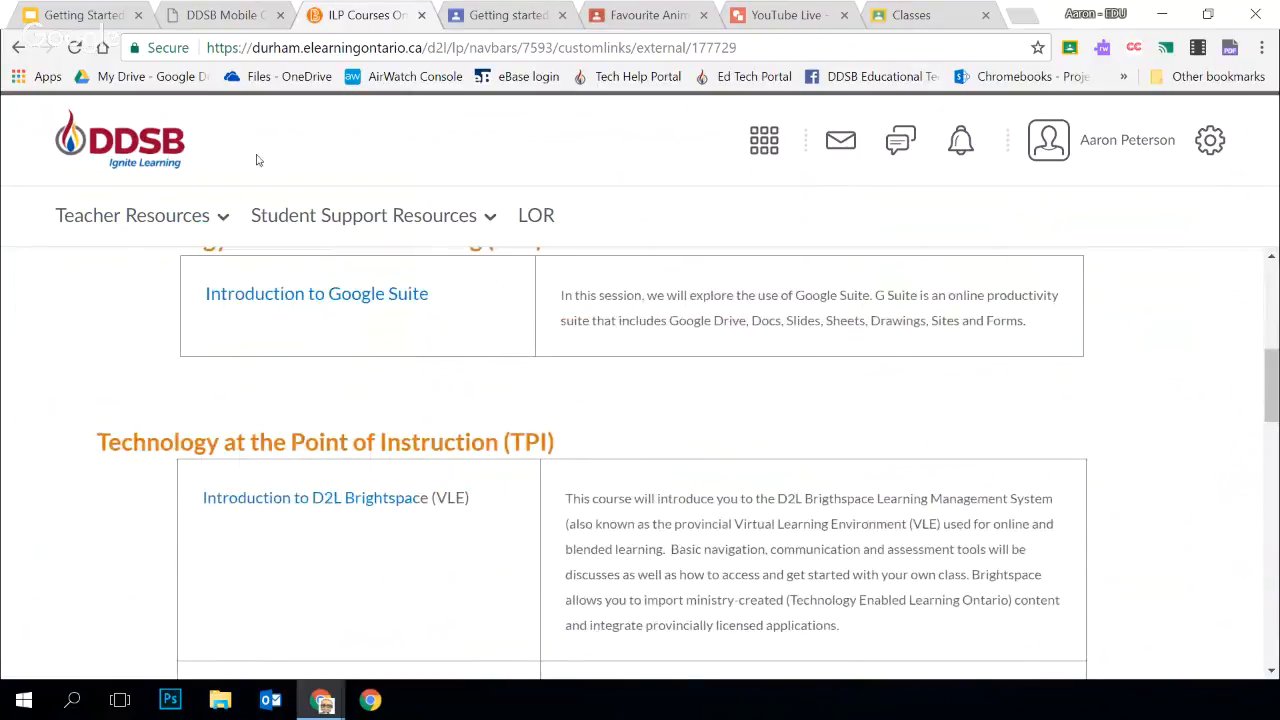
Look through the on-demand ILP course list, from Technology at the Point of Learning to Digital Citizenship and Professional Practices
scroll(588, 471, "up", 3)
scroll(417, 460, "down", 2)
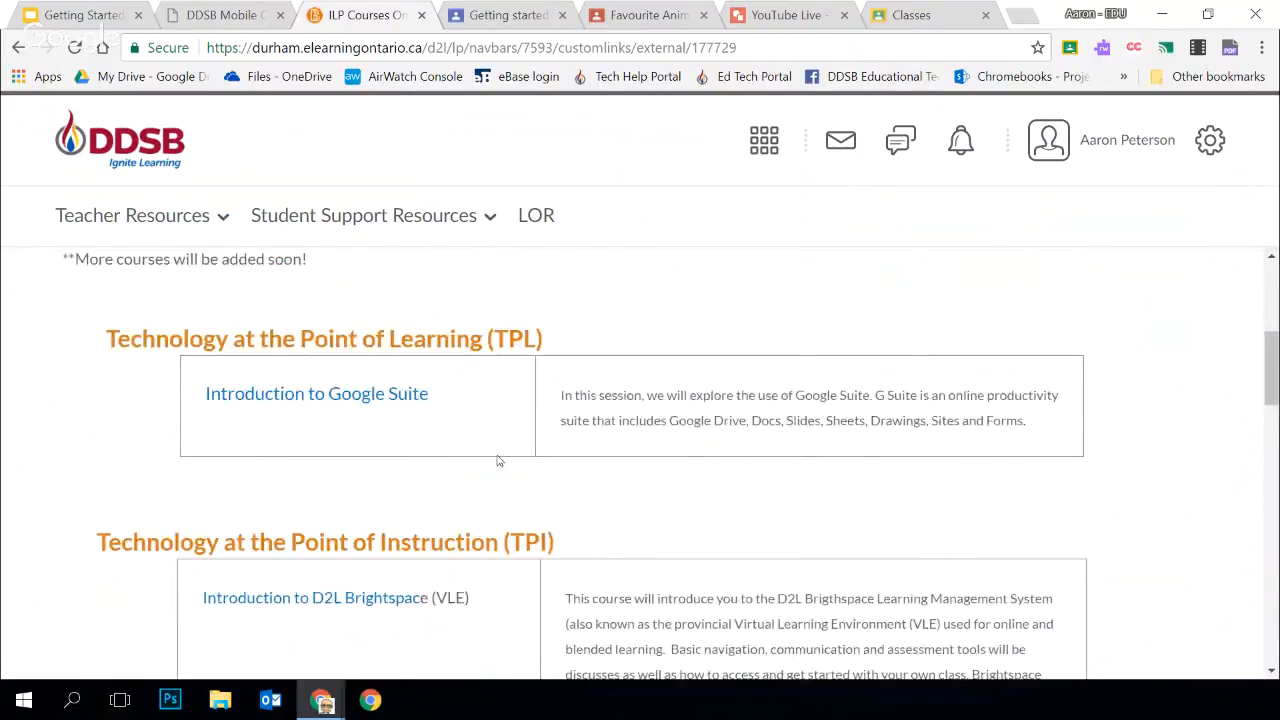
scroll(480, 420, "down", 3)
scroll(457, 463, "down", 5)
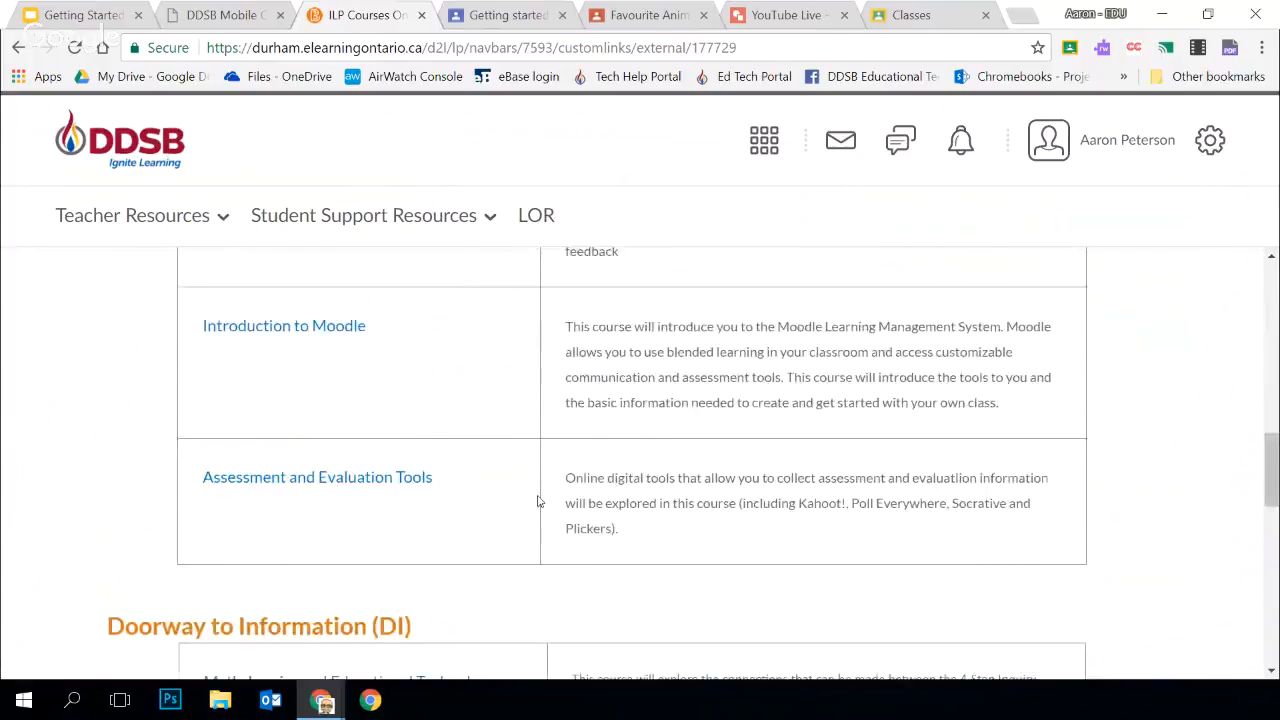
scroll(490, 470, "down", 4)
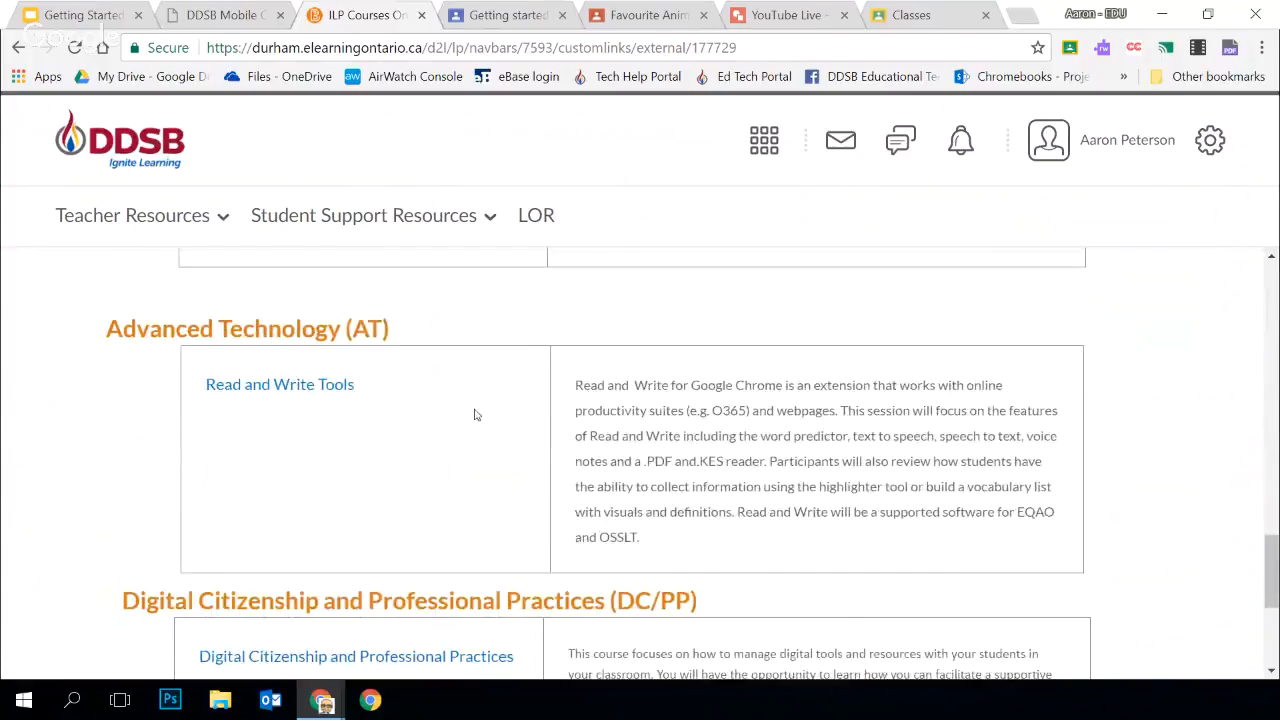
scroll(465, 440, "down", 2)
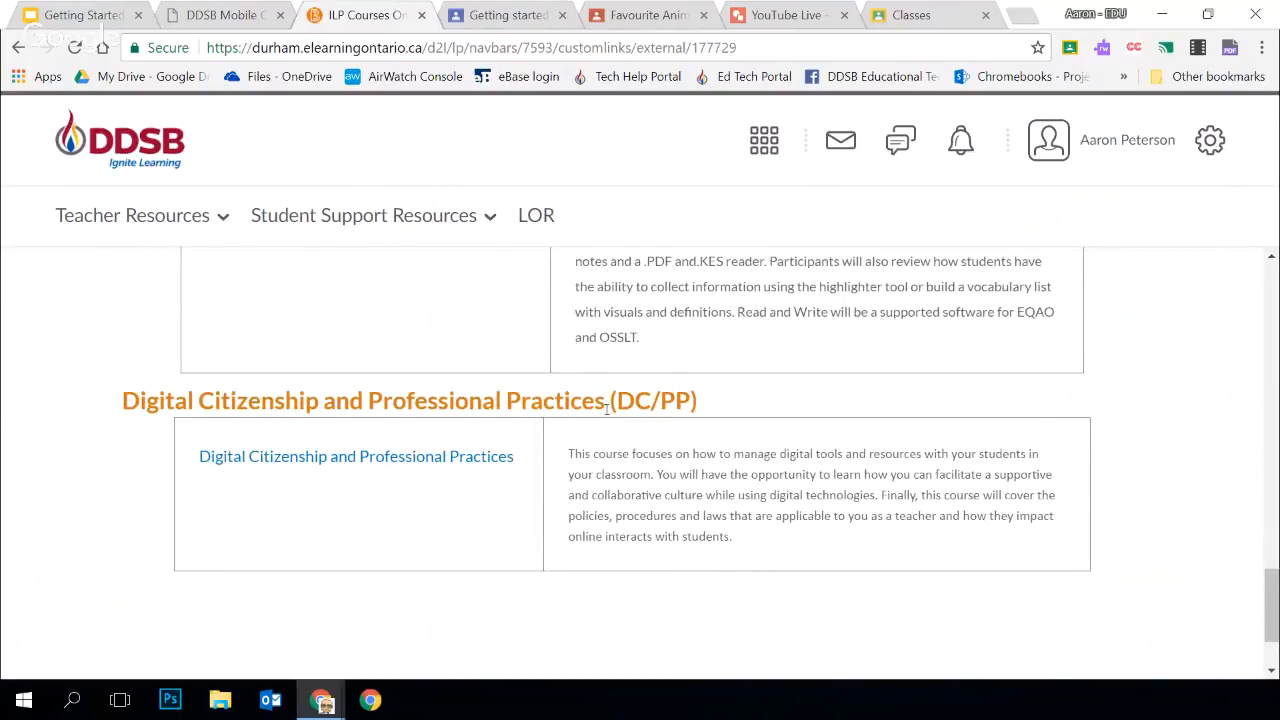
scroll(713, 536, "up", 15)
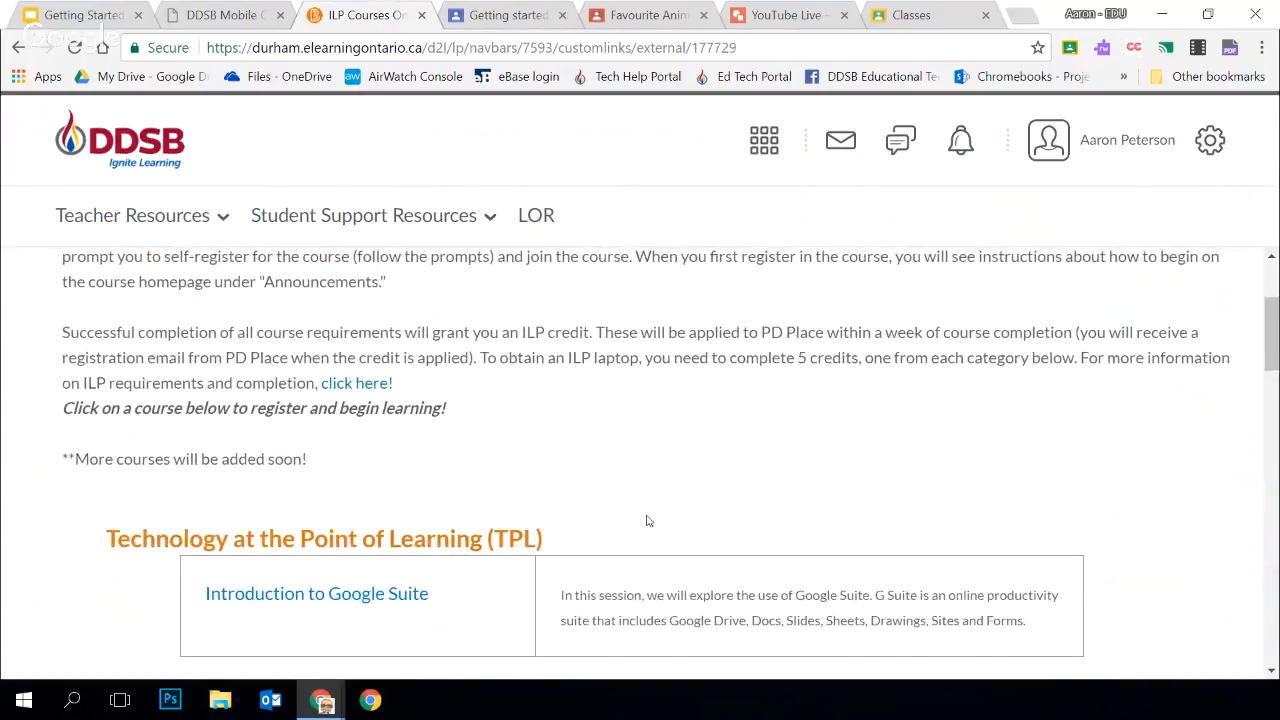
scroll(677, 511, "up", 3)
scroll(689, 500, "down", 4)
scroll(670, 533, "up", 1)
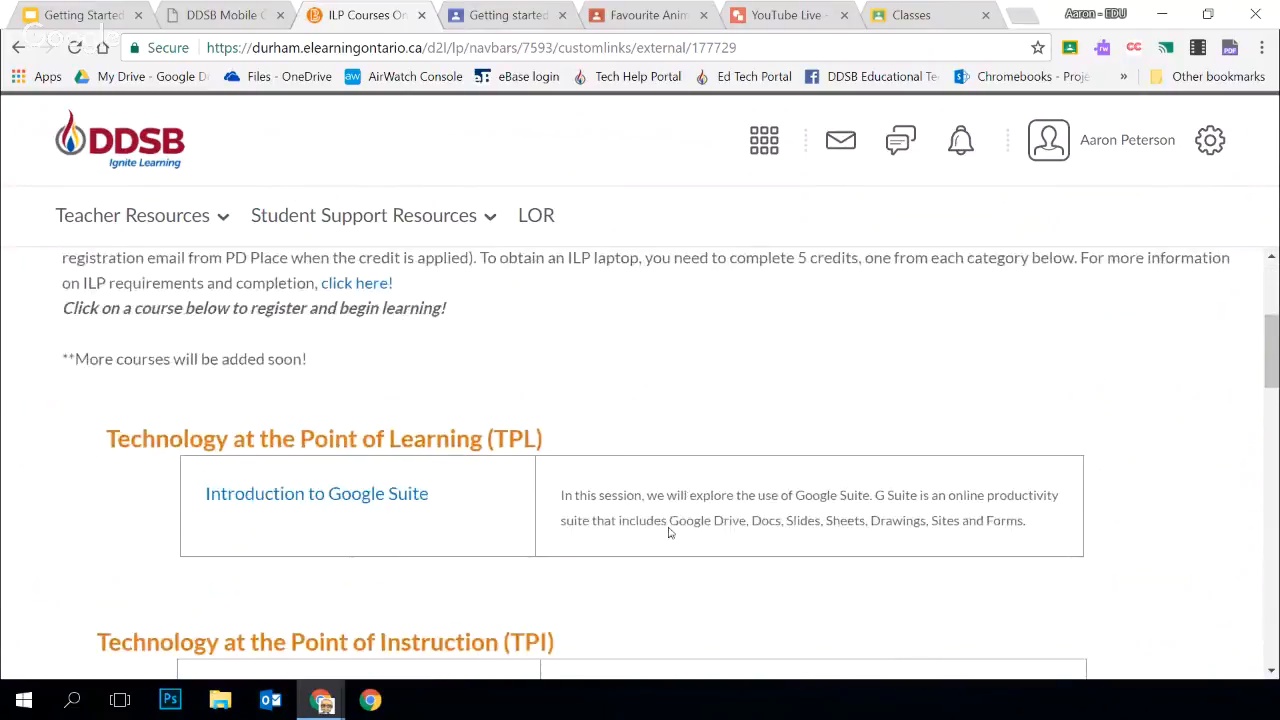
scroll(669, 533, "up", 3)
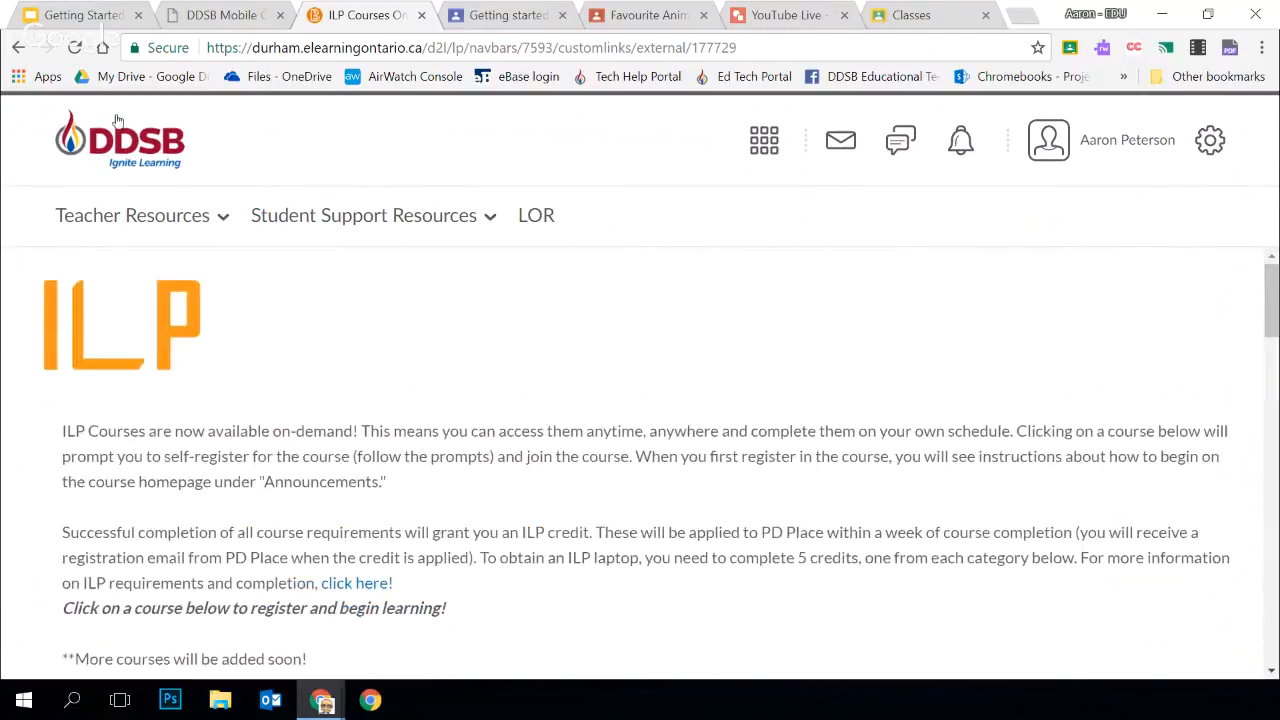